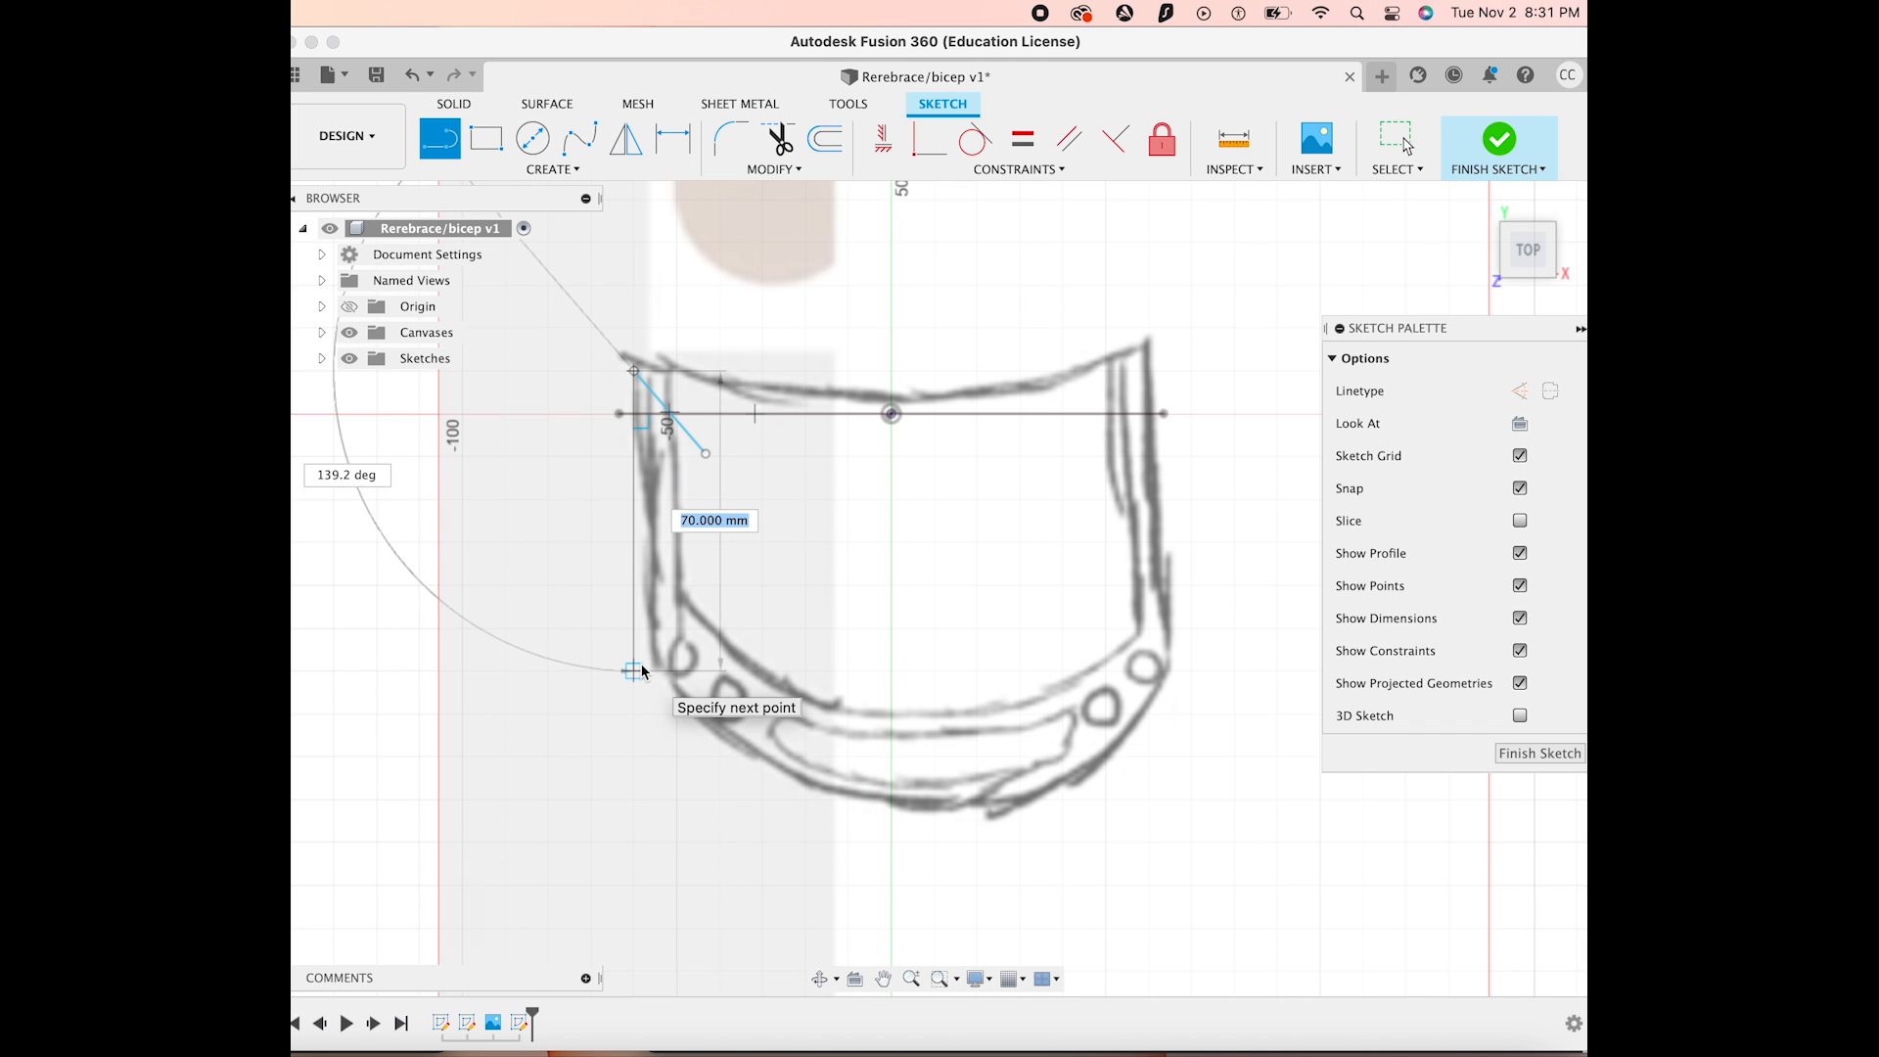
Draw a 70 mm vertical line along each outer side of the traced brace outline
left_click(642, 669)
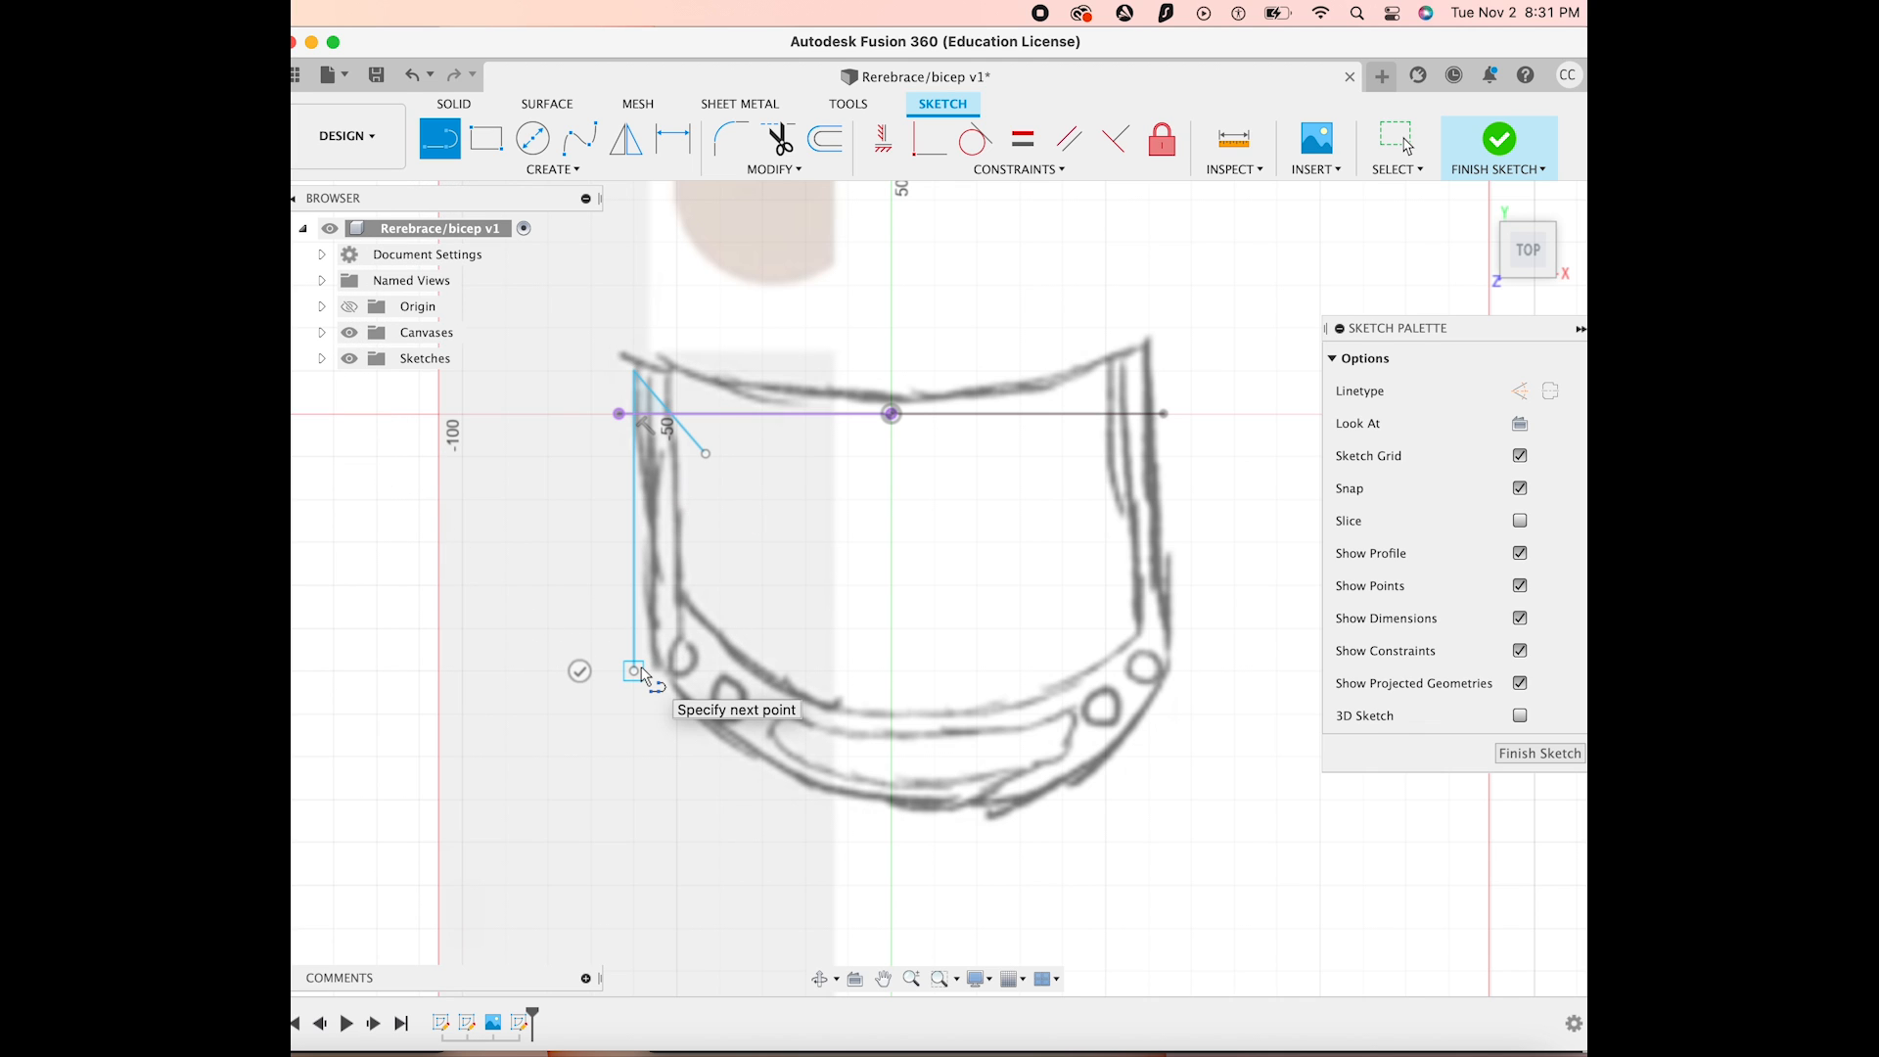
key("Escape")
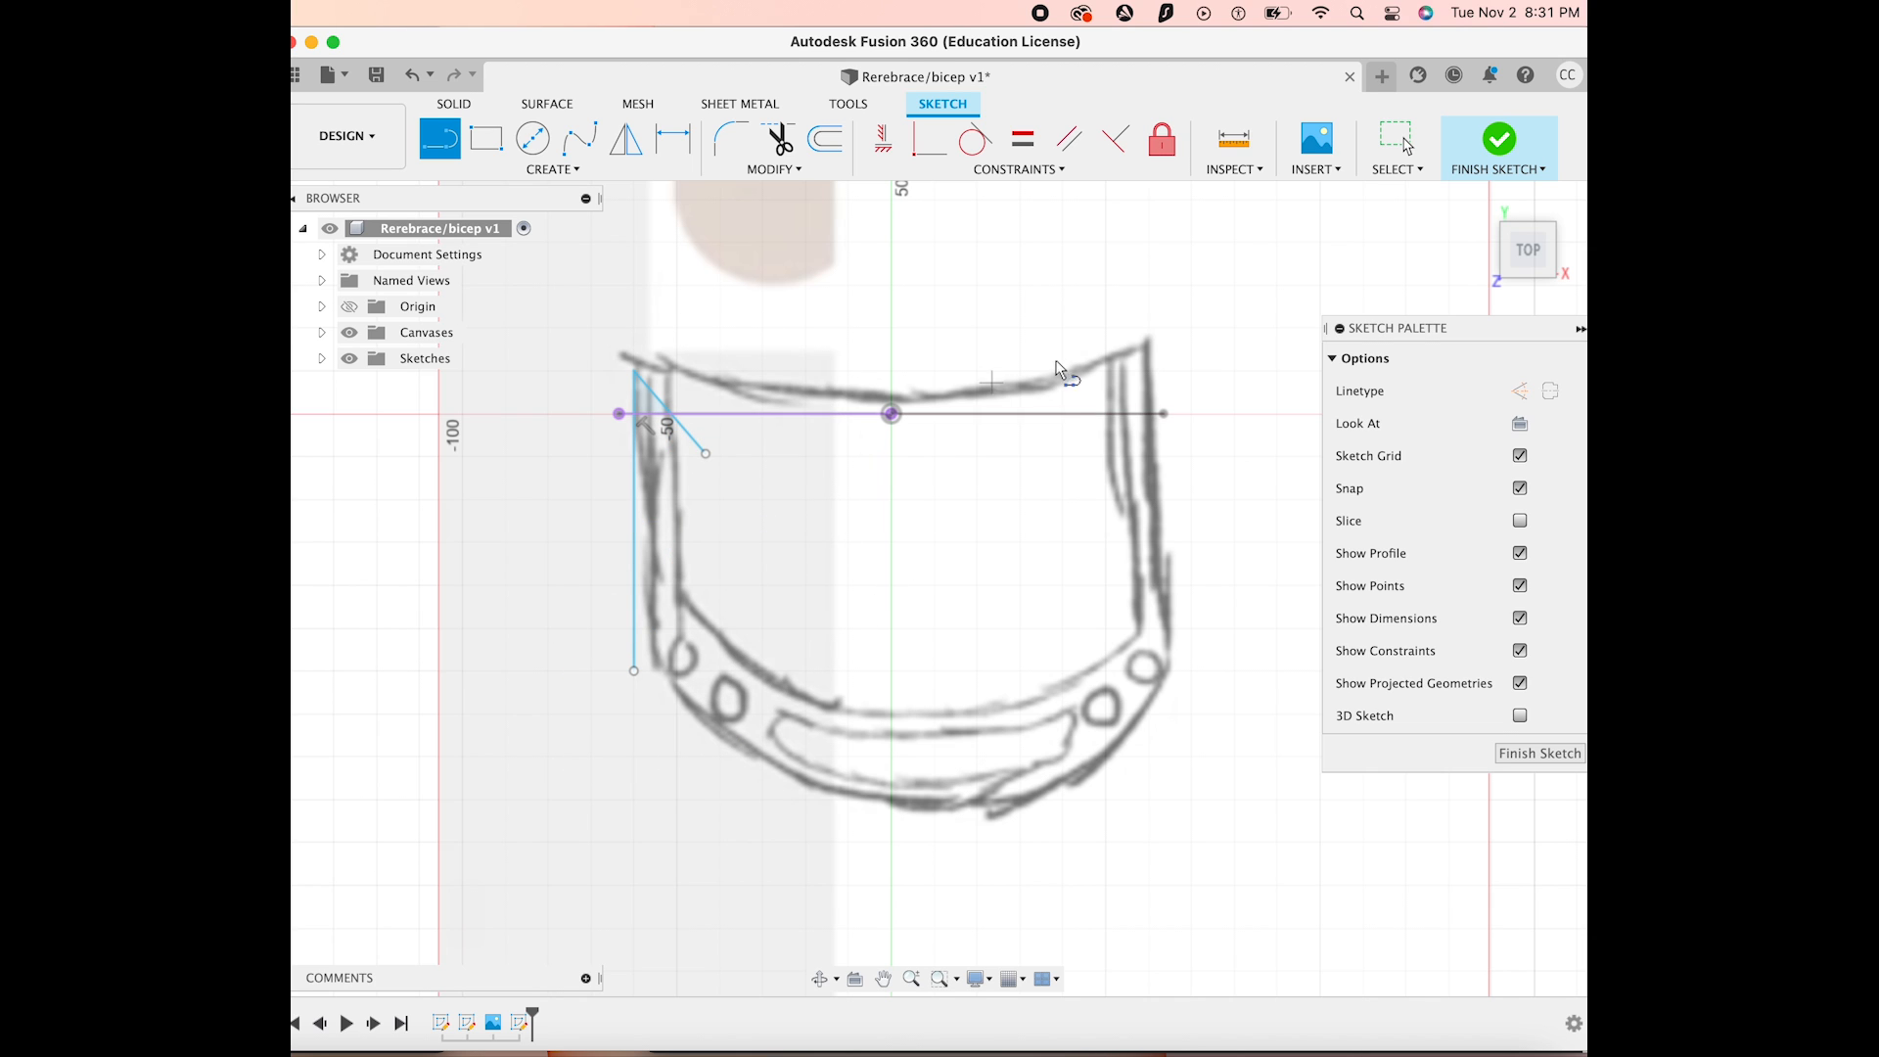
left_click(1152, 376)
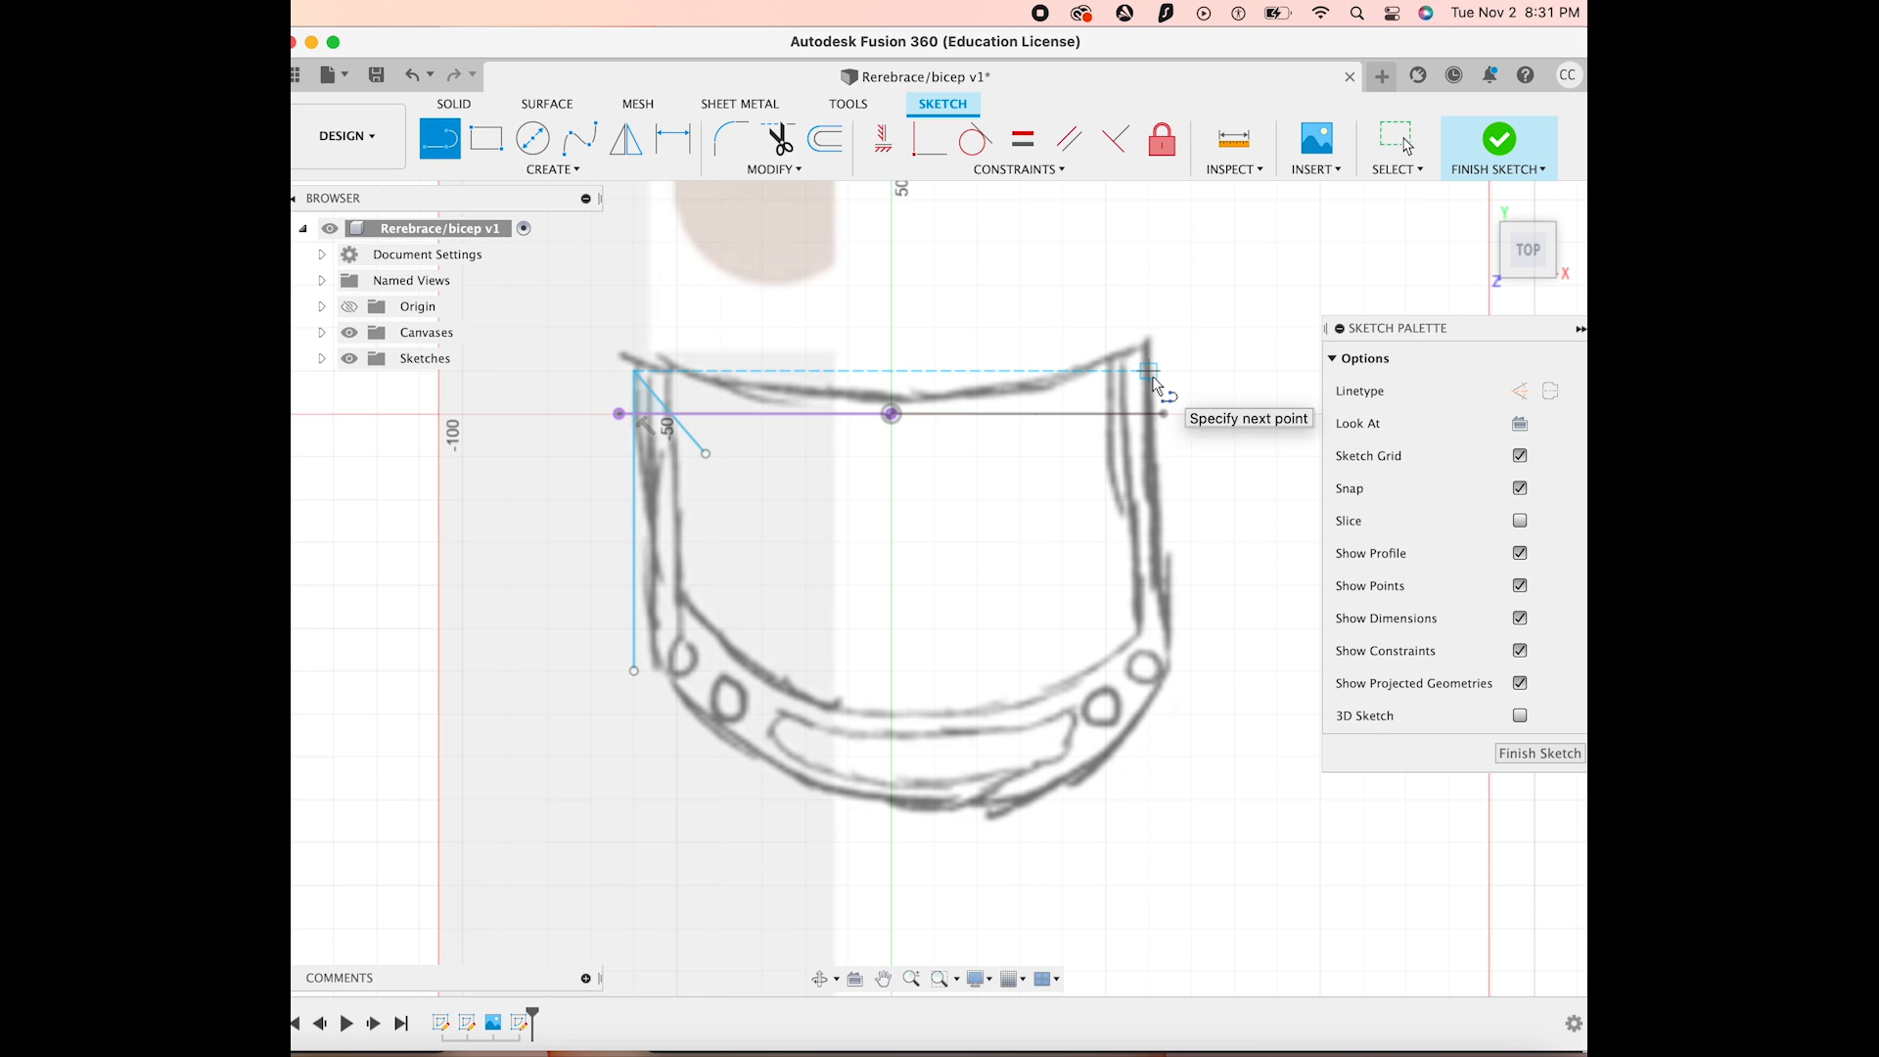
left_click(1150, 672)
key("Escape")
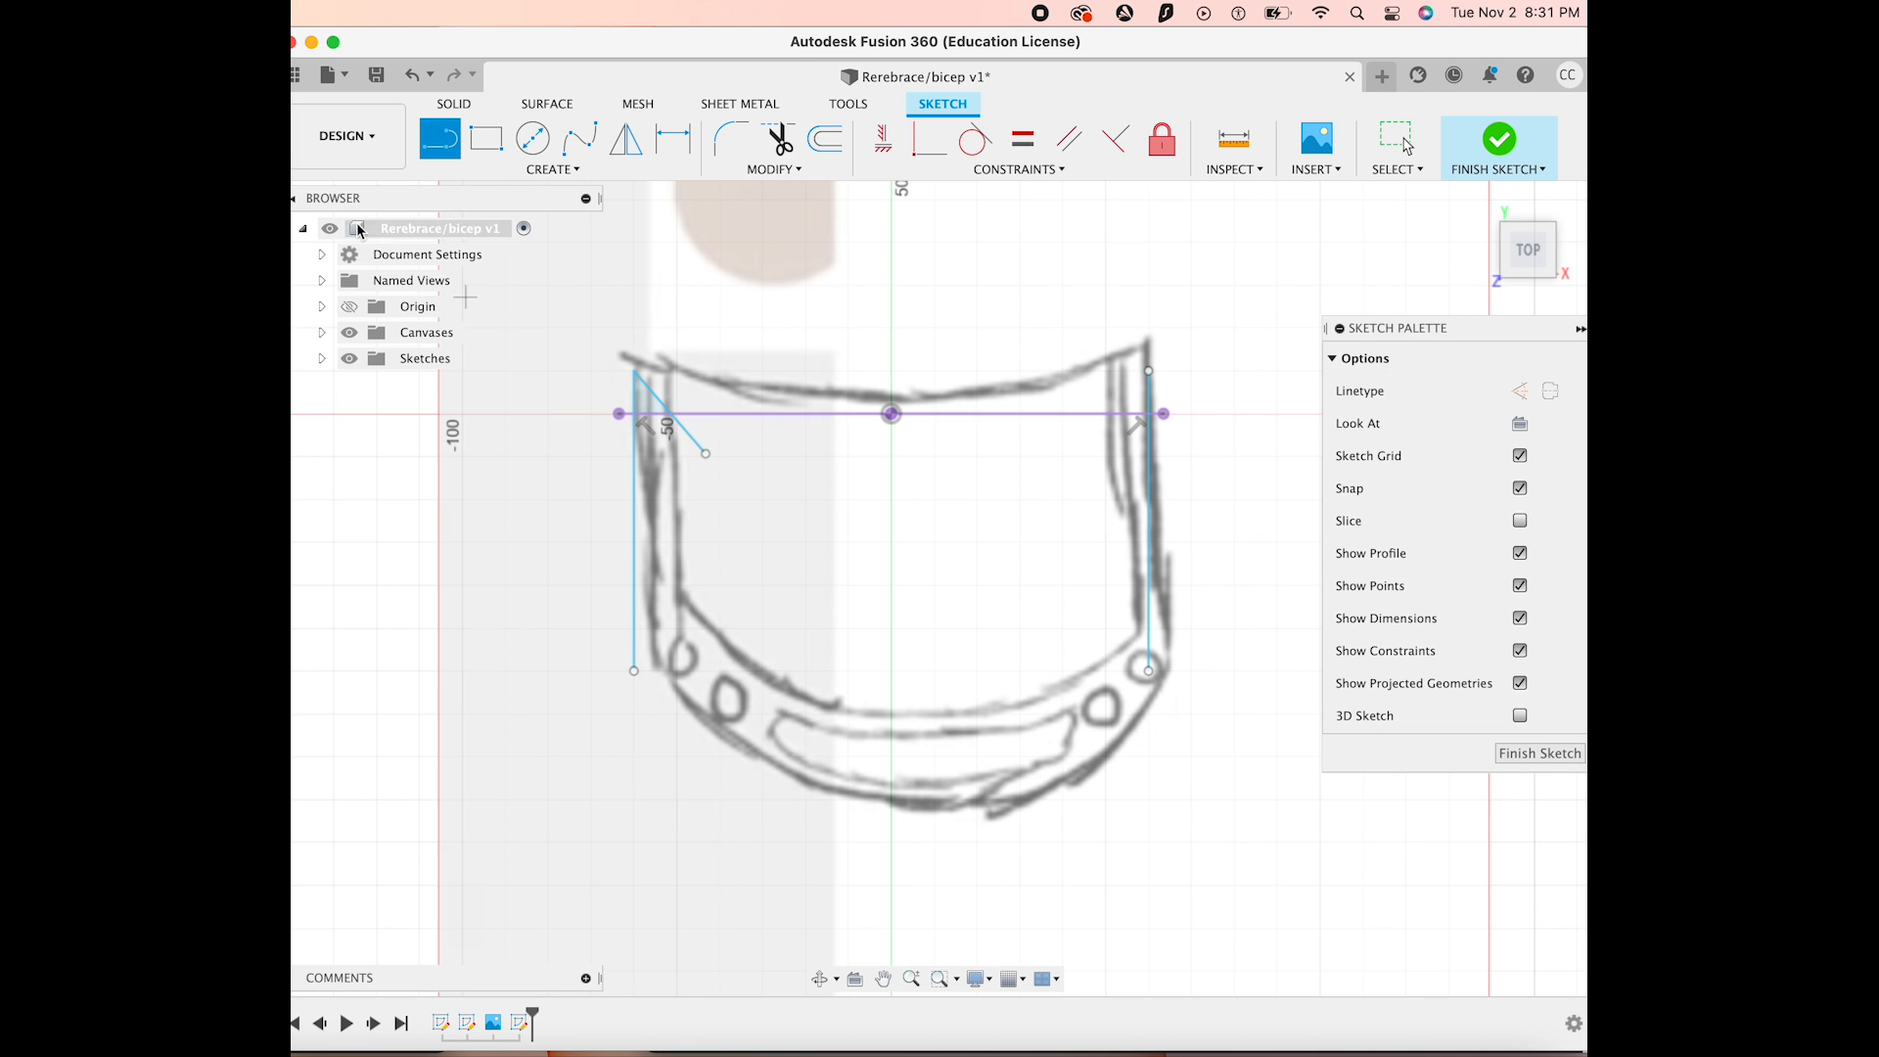
Connect the upper ends of the two side lines with a three-point arc through the origin
left_click(553, 169)
left_click(705, 259)
left_click(634, 371)
left_click(1150, 372)
left_click(893, 415)
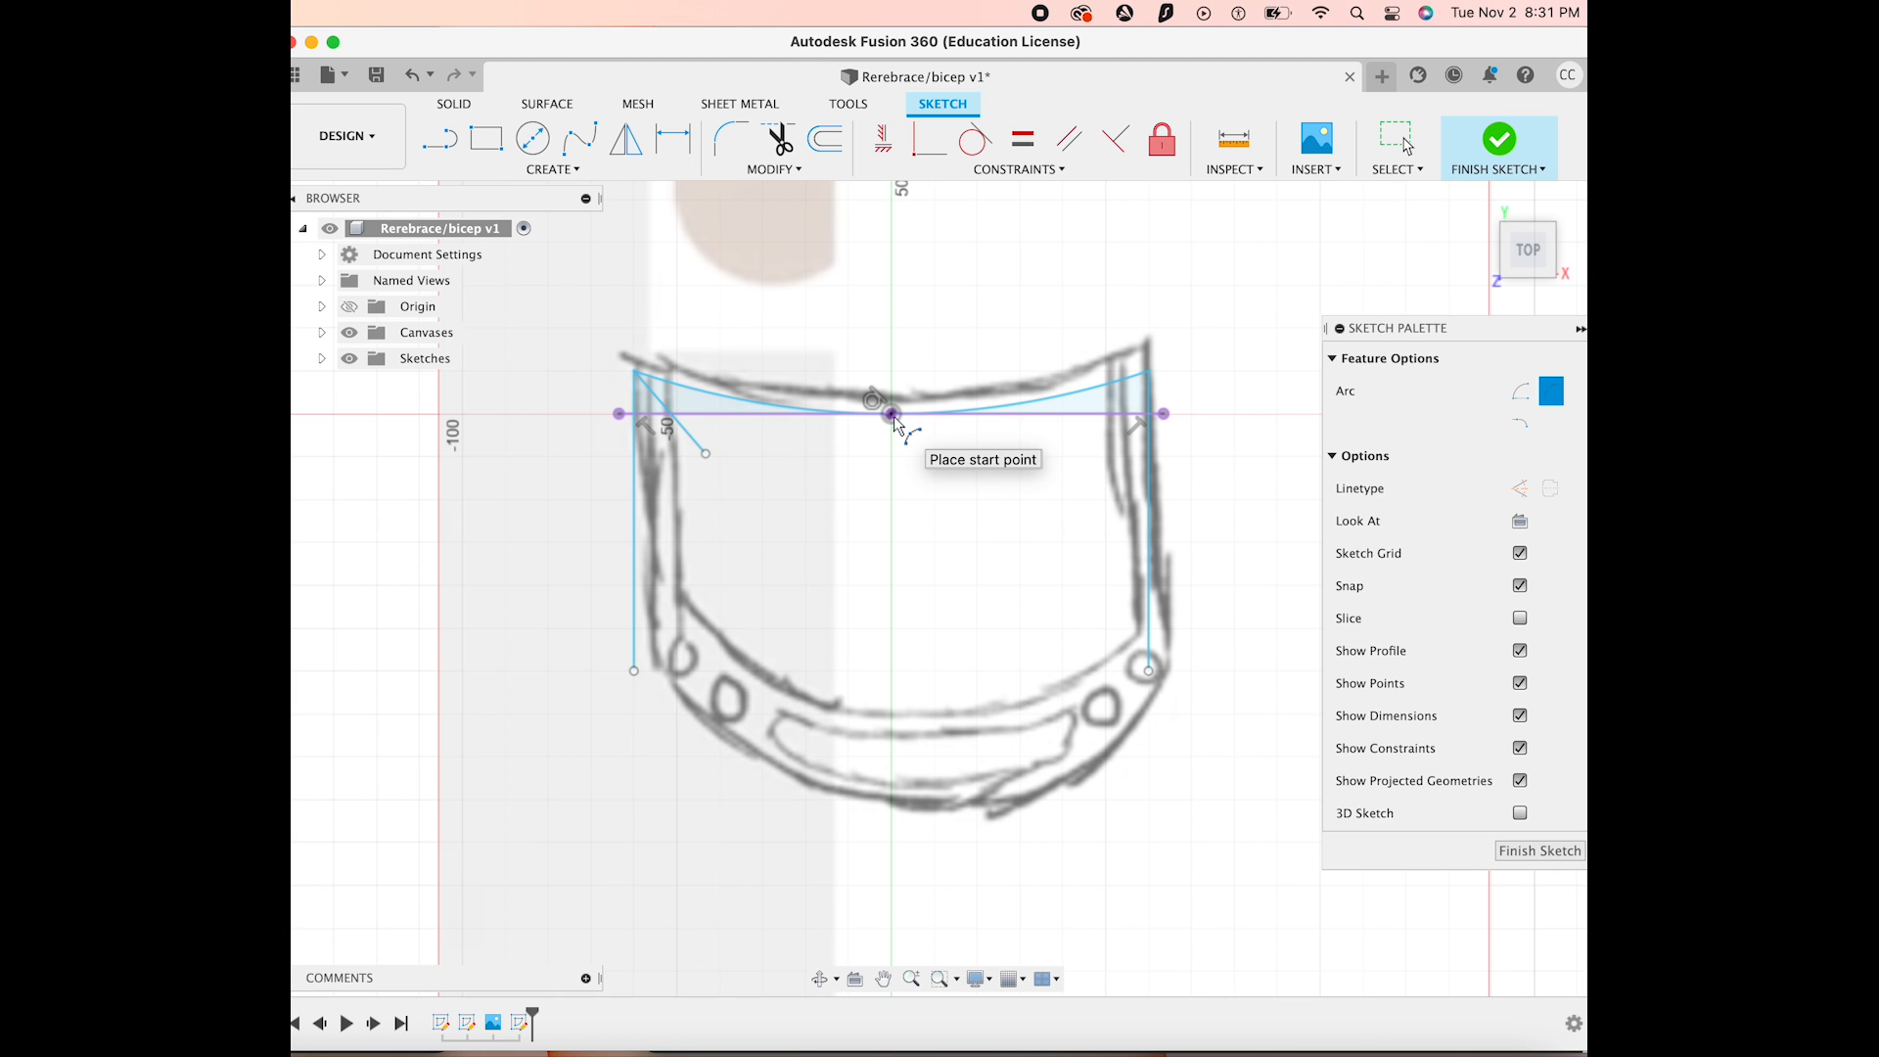
Connect the lower ends of the side lines with a three-point arc bulging downward, and finish the sketch
left_click(634, 673)
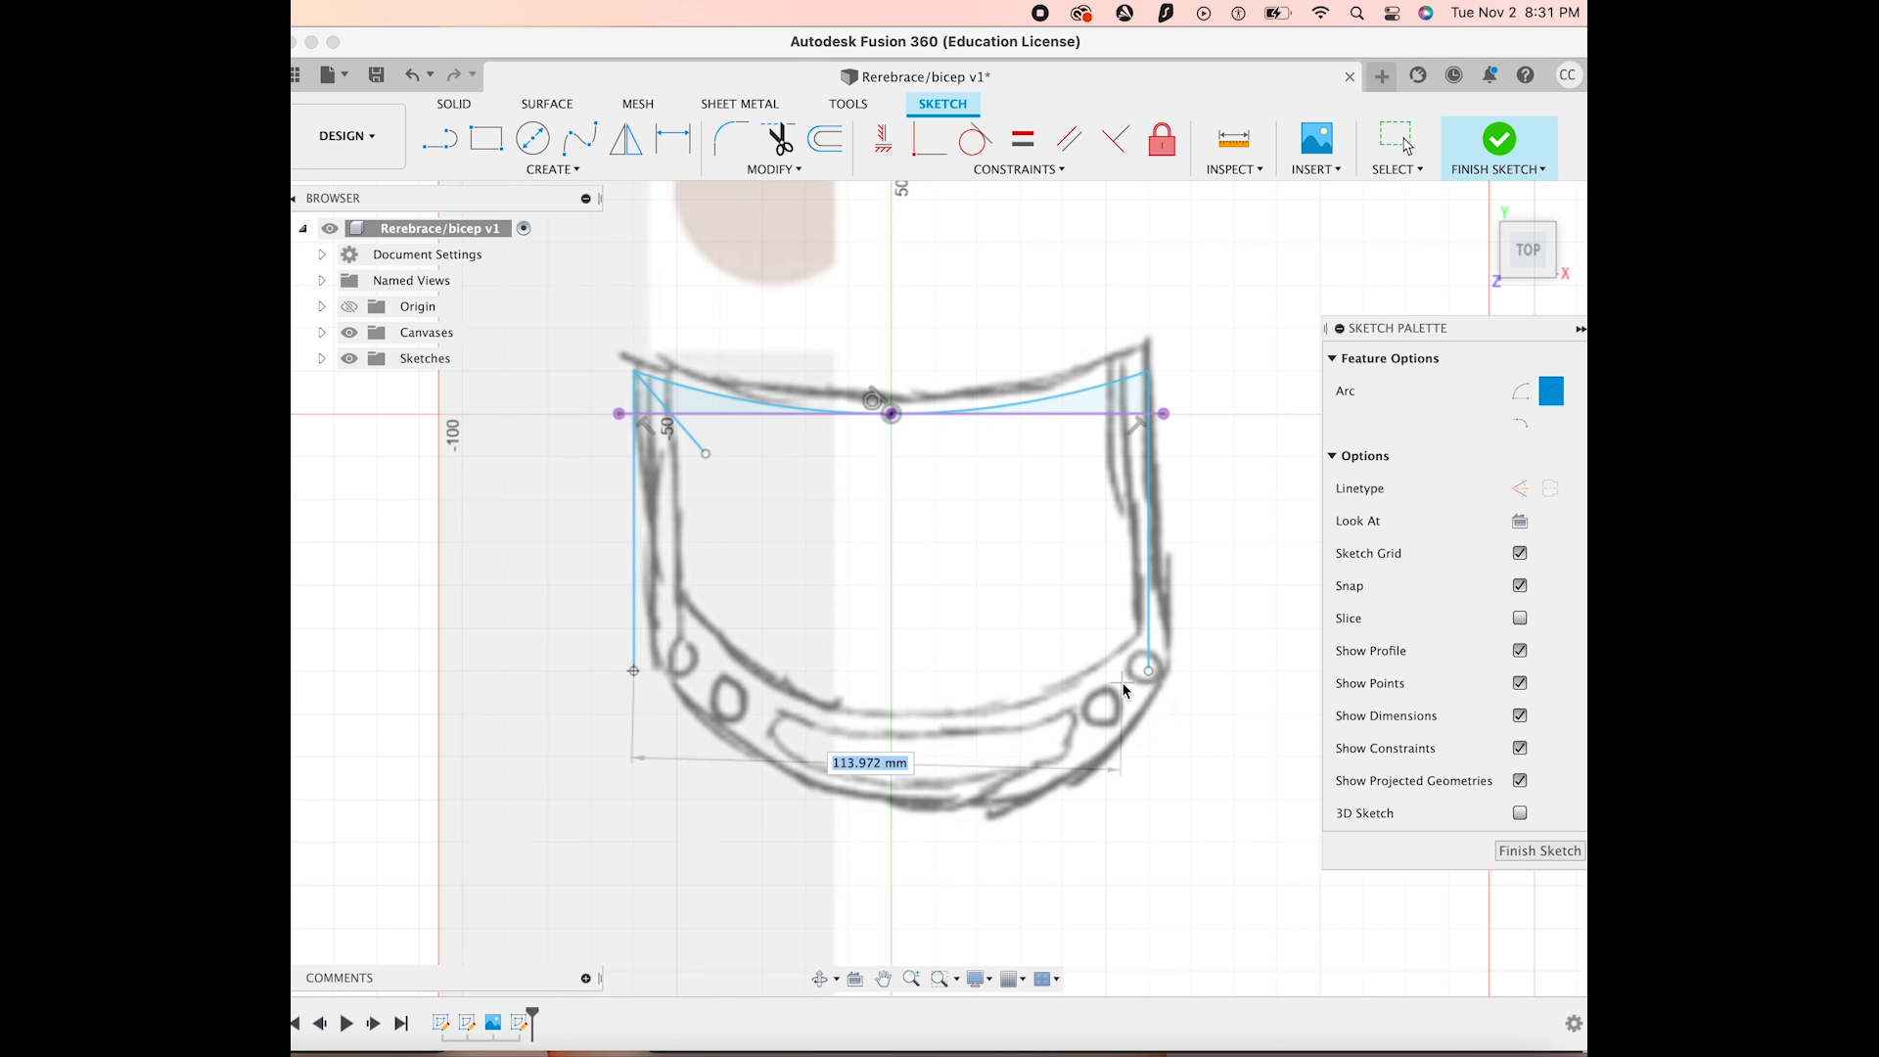
left_click(1149, 672)
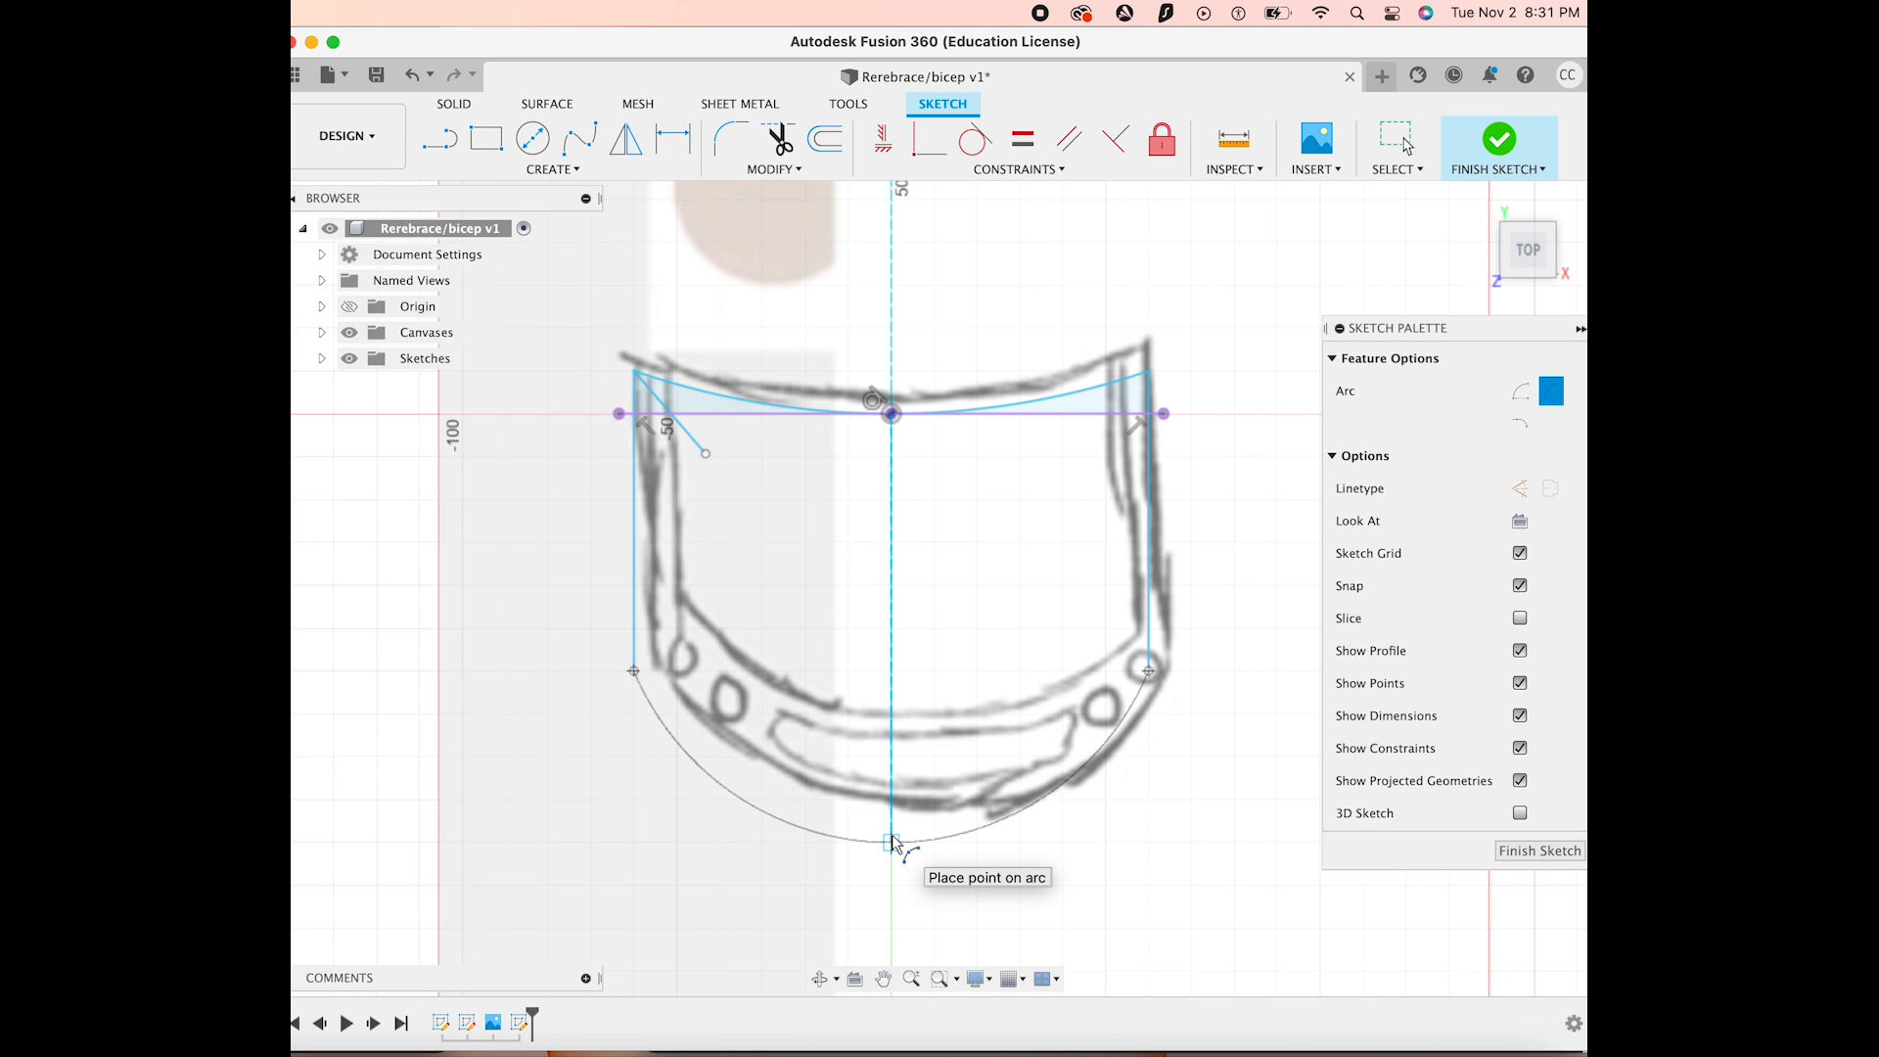
left_click(893, 840)
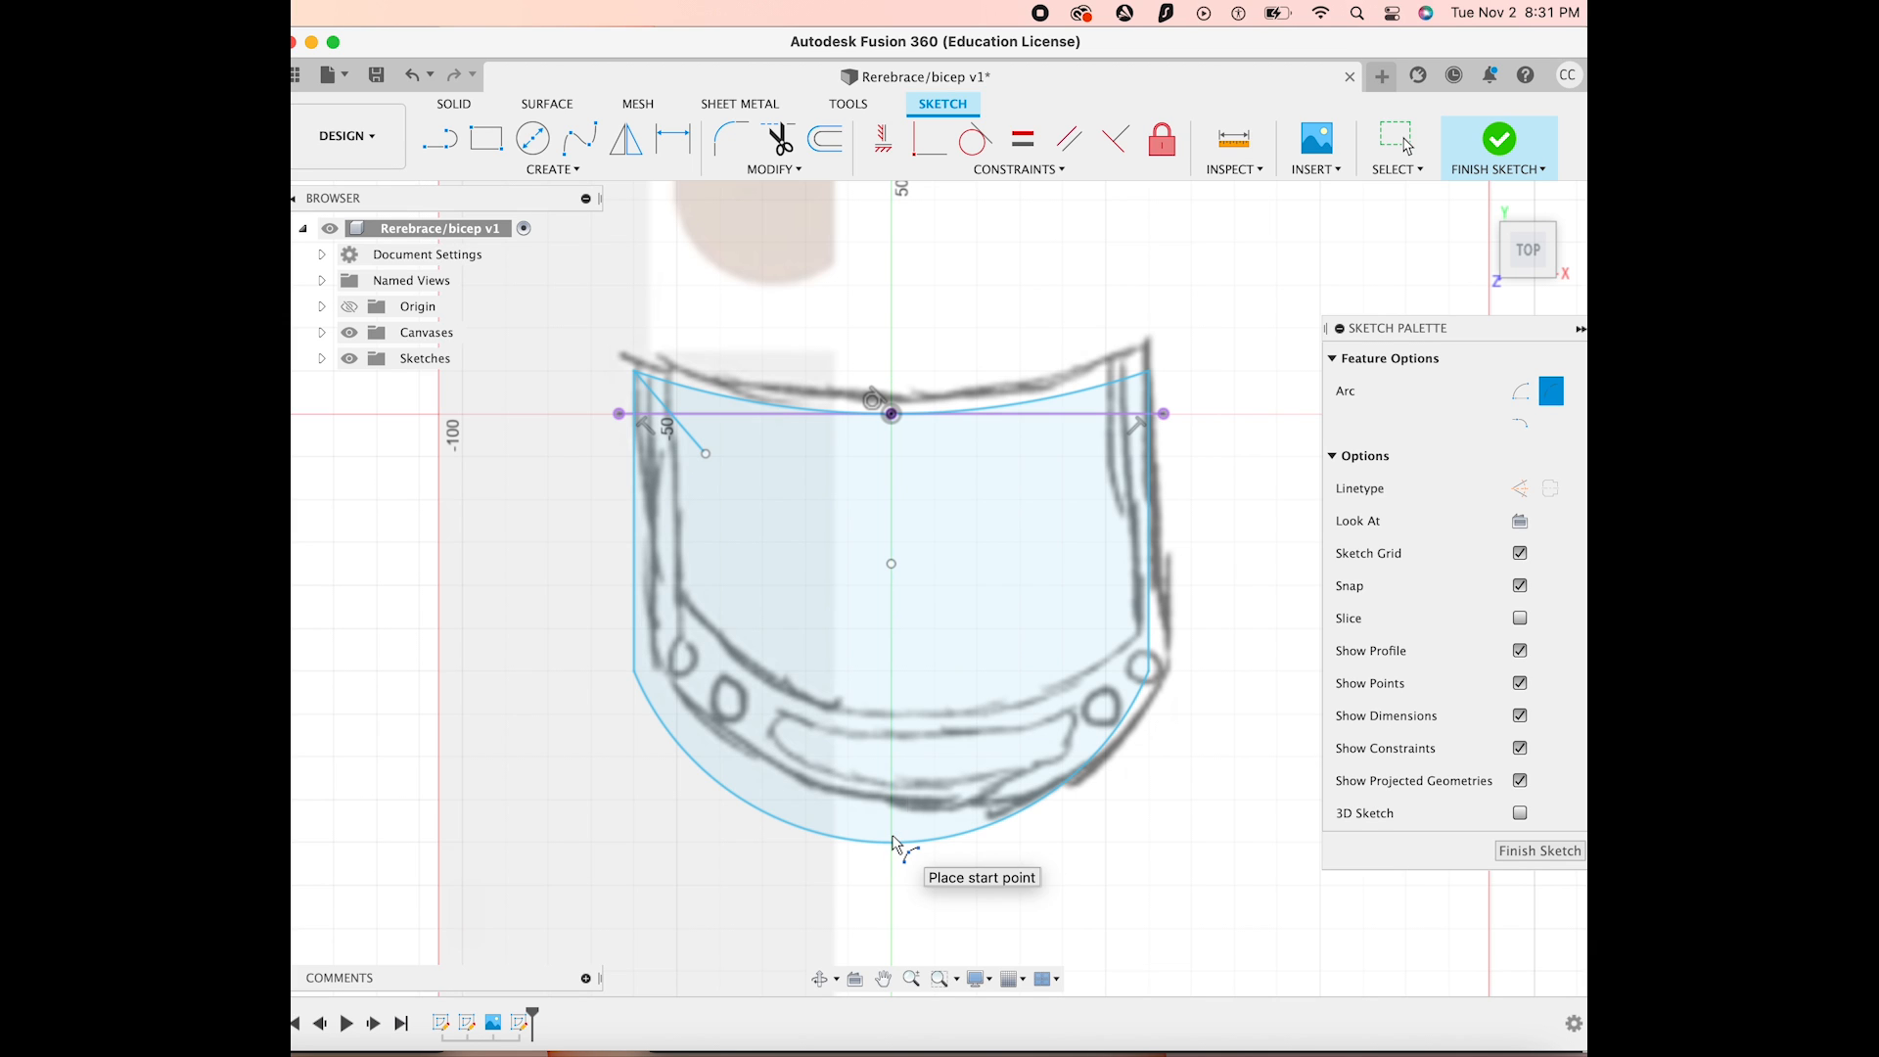
left_click(1483, 171)
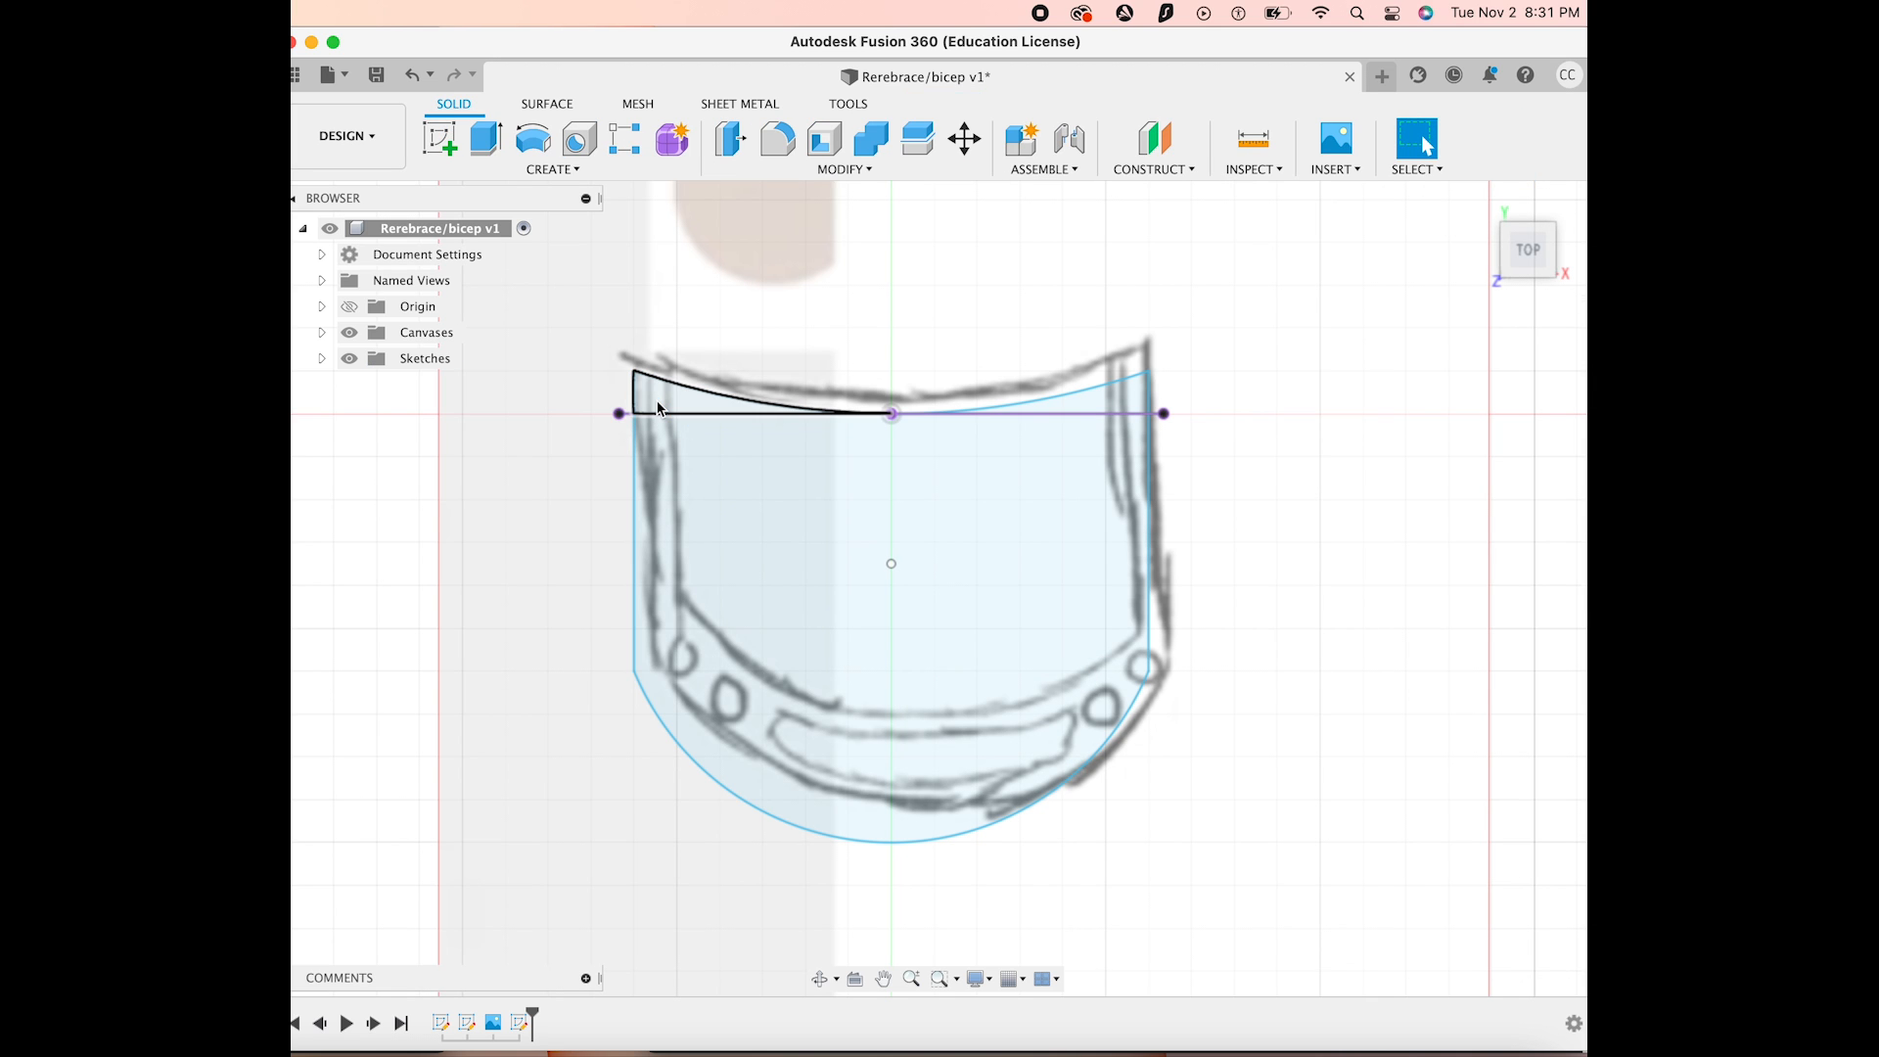
Reopen Sketch3 and draw two inner vertical lines from the upper arc, parallel to the outer side lines and ending level with them
left_click(321, 359)
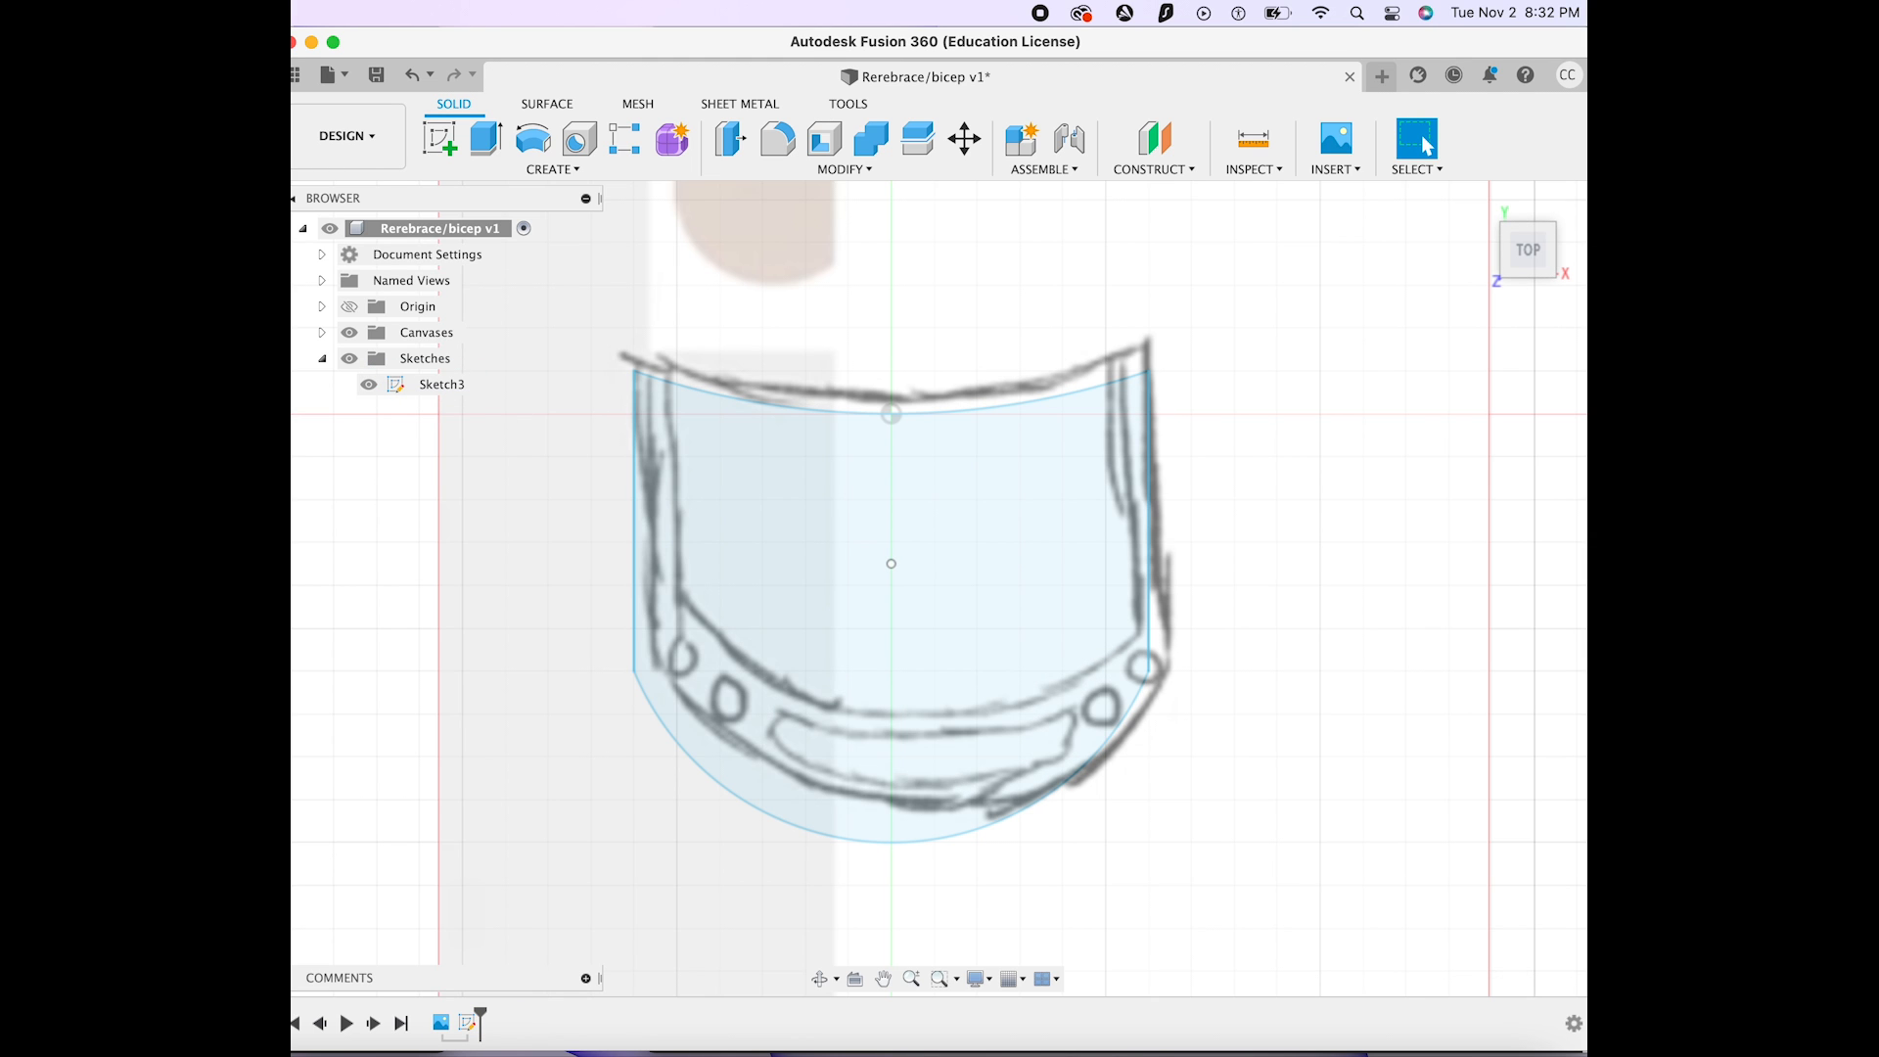
right_click(384, 386)
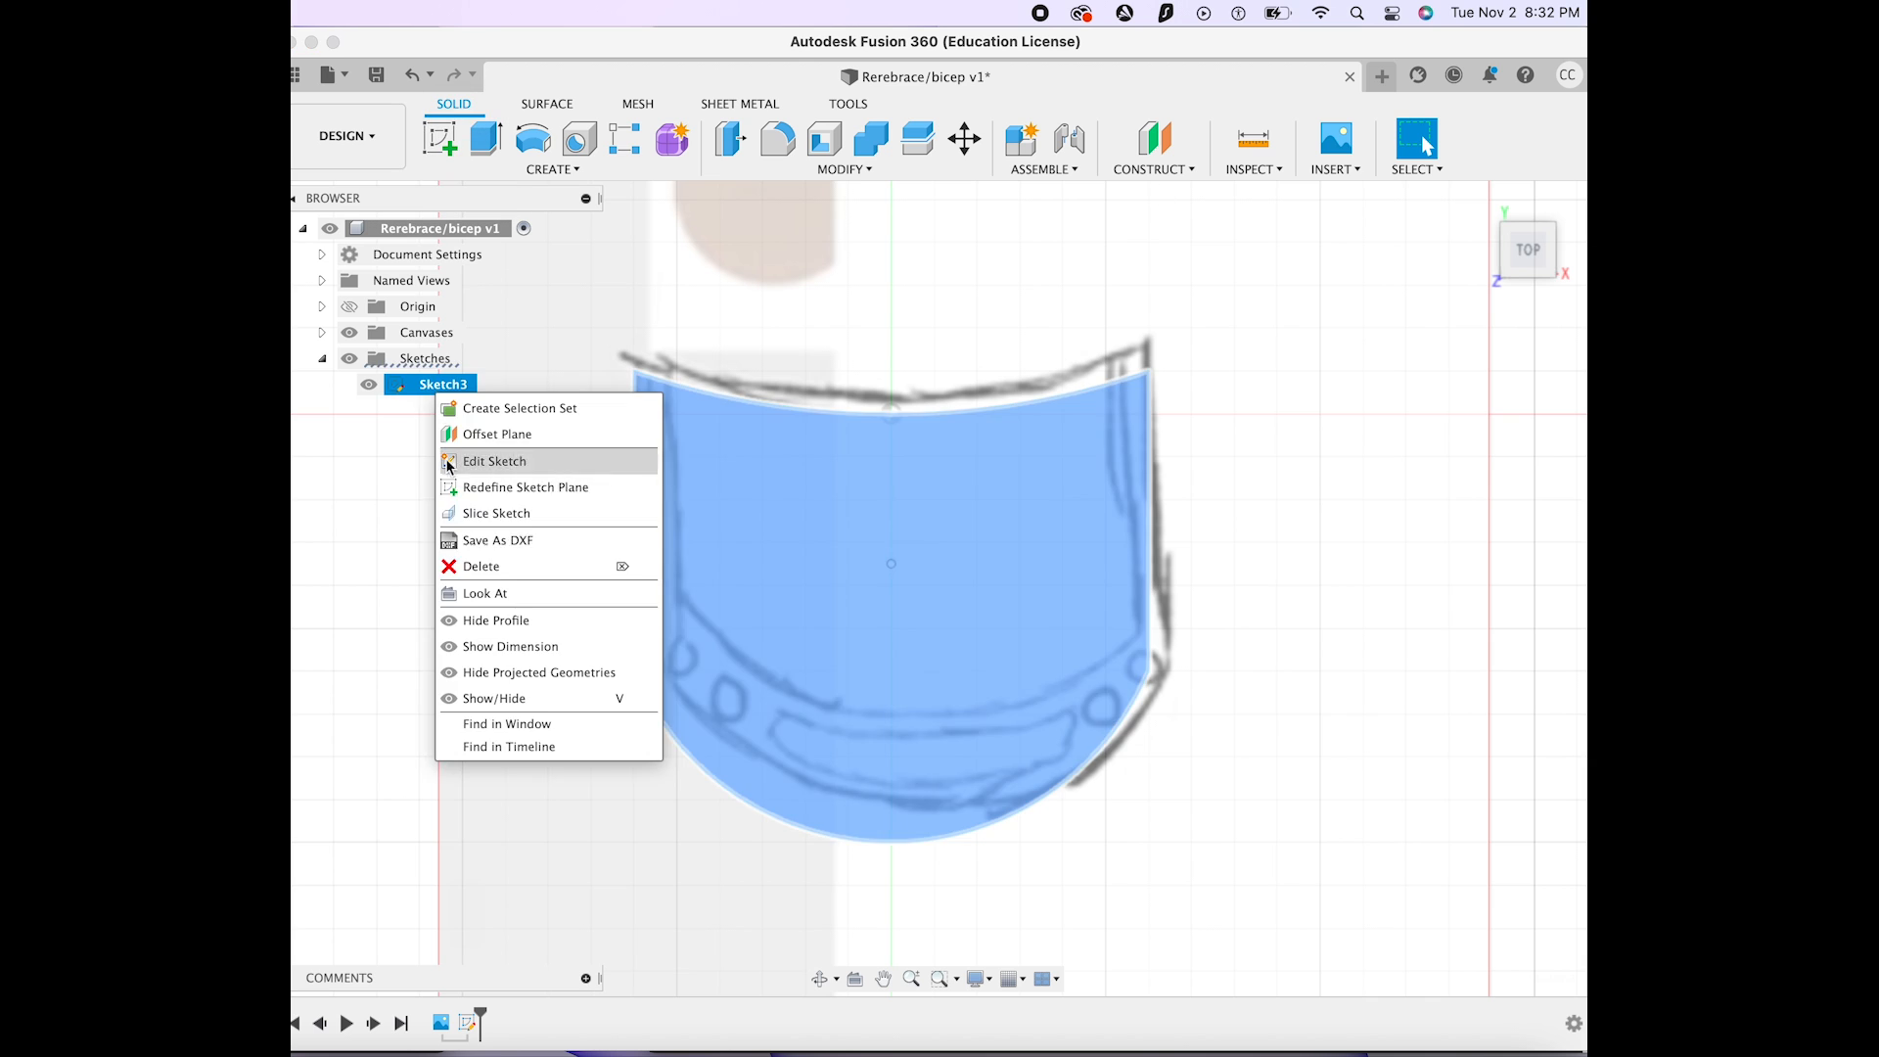
left_click(489, 461)
key("l")
left_click(677, 385)
left_click(678, 671)
left_click(624, 670)
left_click(1105, 384)
left_click(1105, 672)
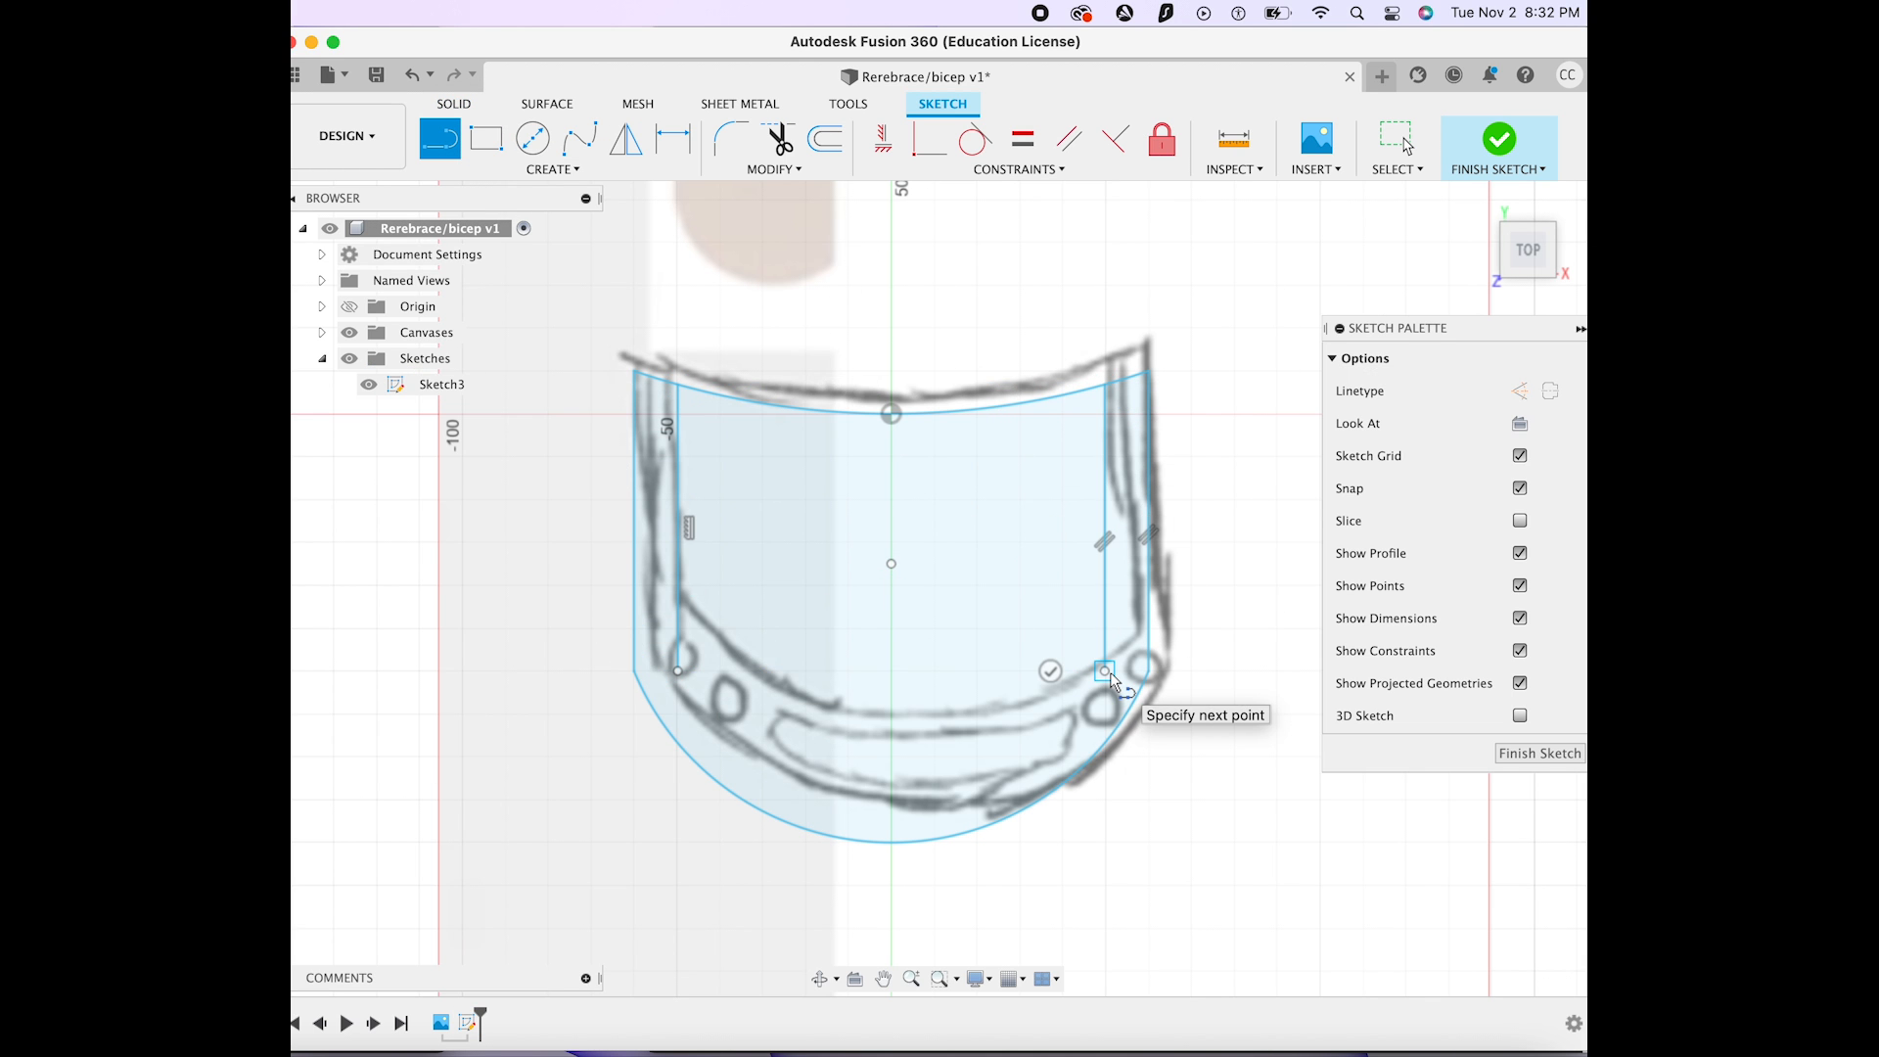
Join the lower ends of the inner vertical lines with a three-point arc running inside the outer bottom arc
left_click(553, 169)
mouse_move(460, 260)
left_click(711, 260)
left_click(677, 672)
left_click(1106, 671)
left_click(889, 785)
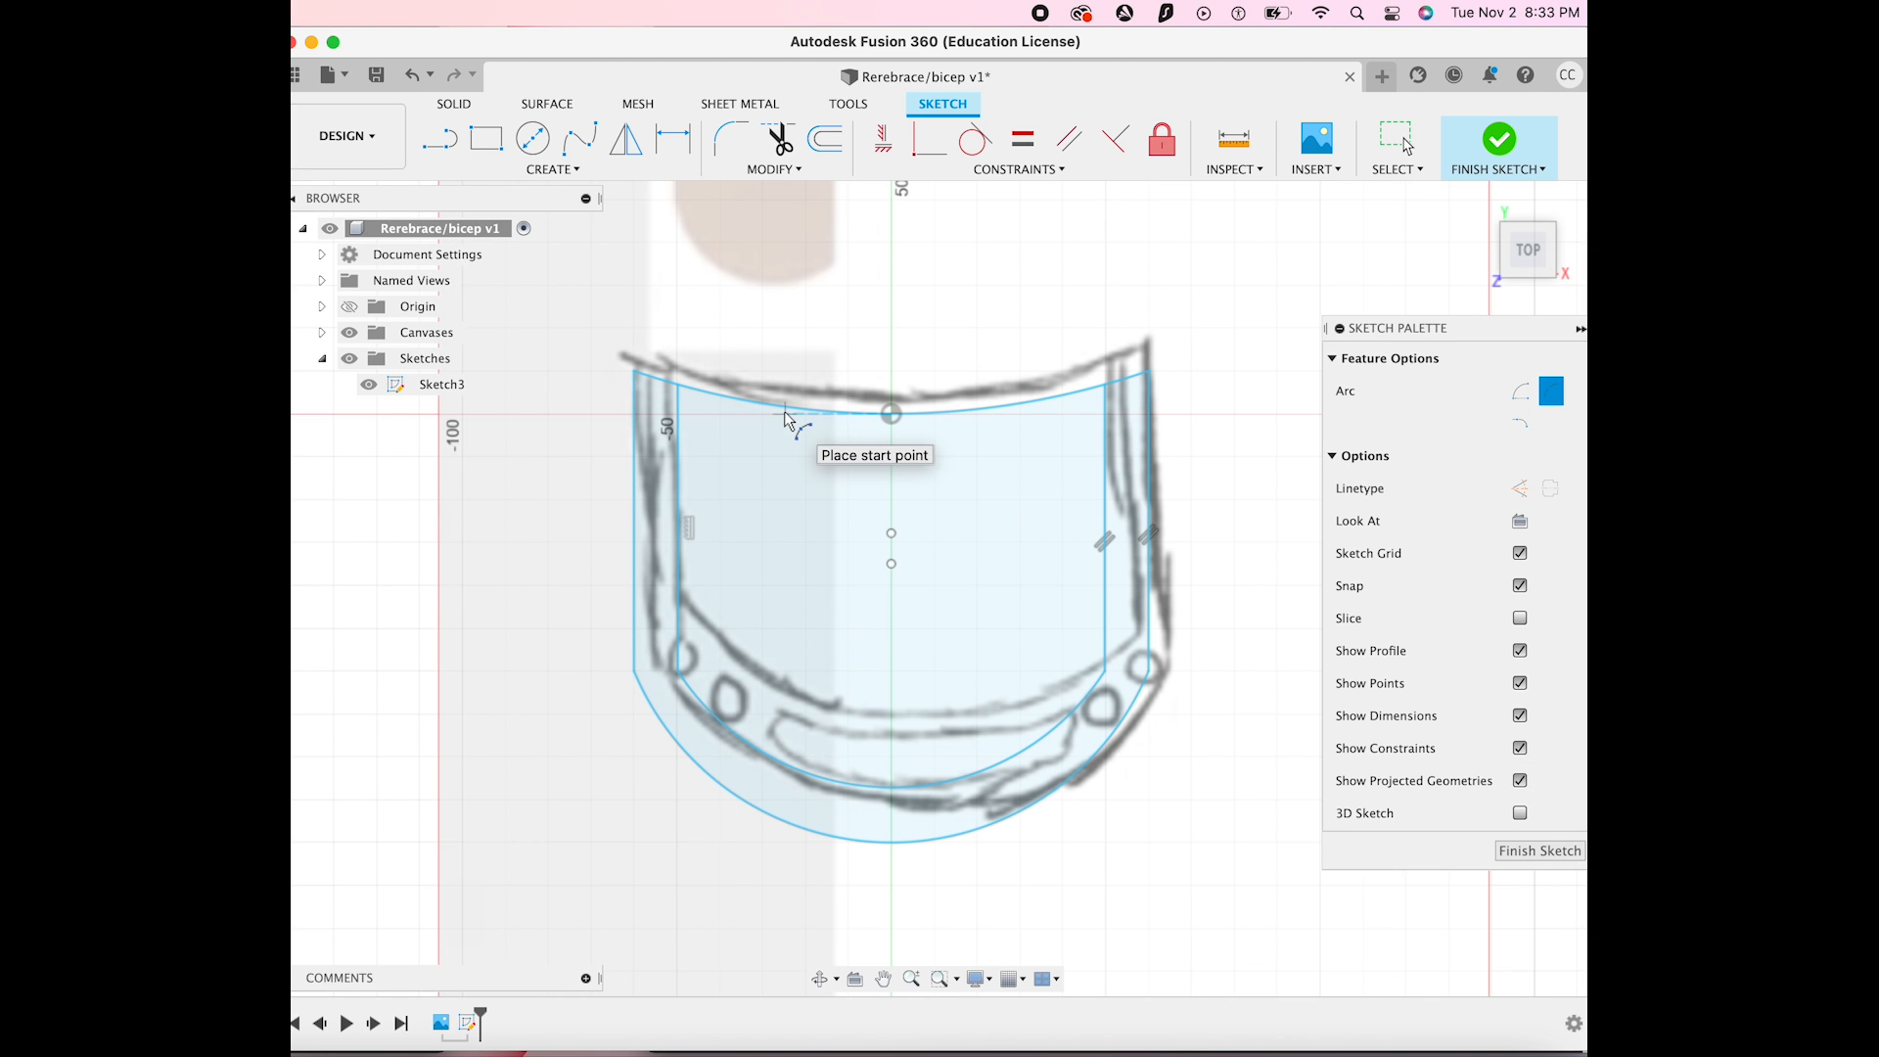
Hide the reference canvas to inspect the outline on its own, and show it again
scroll(778, 549, "up", 3)
left_click(322, 332)
left_click(369, 358)
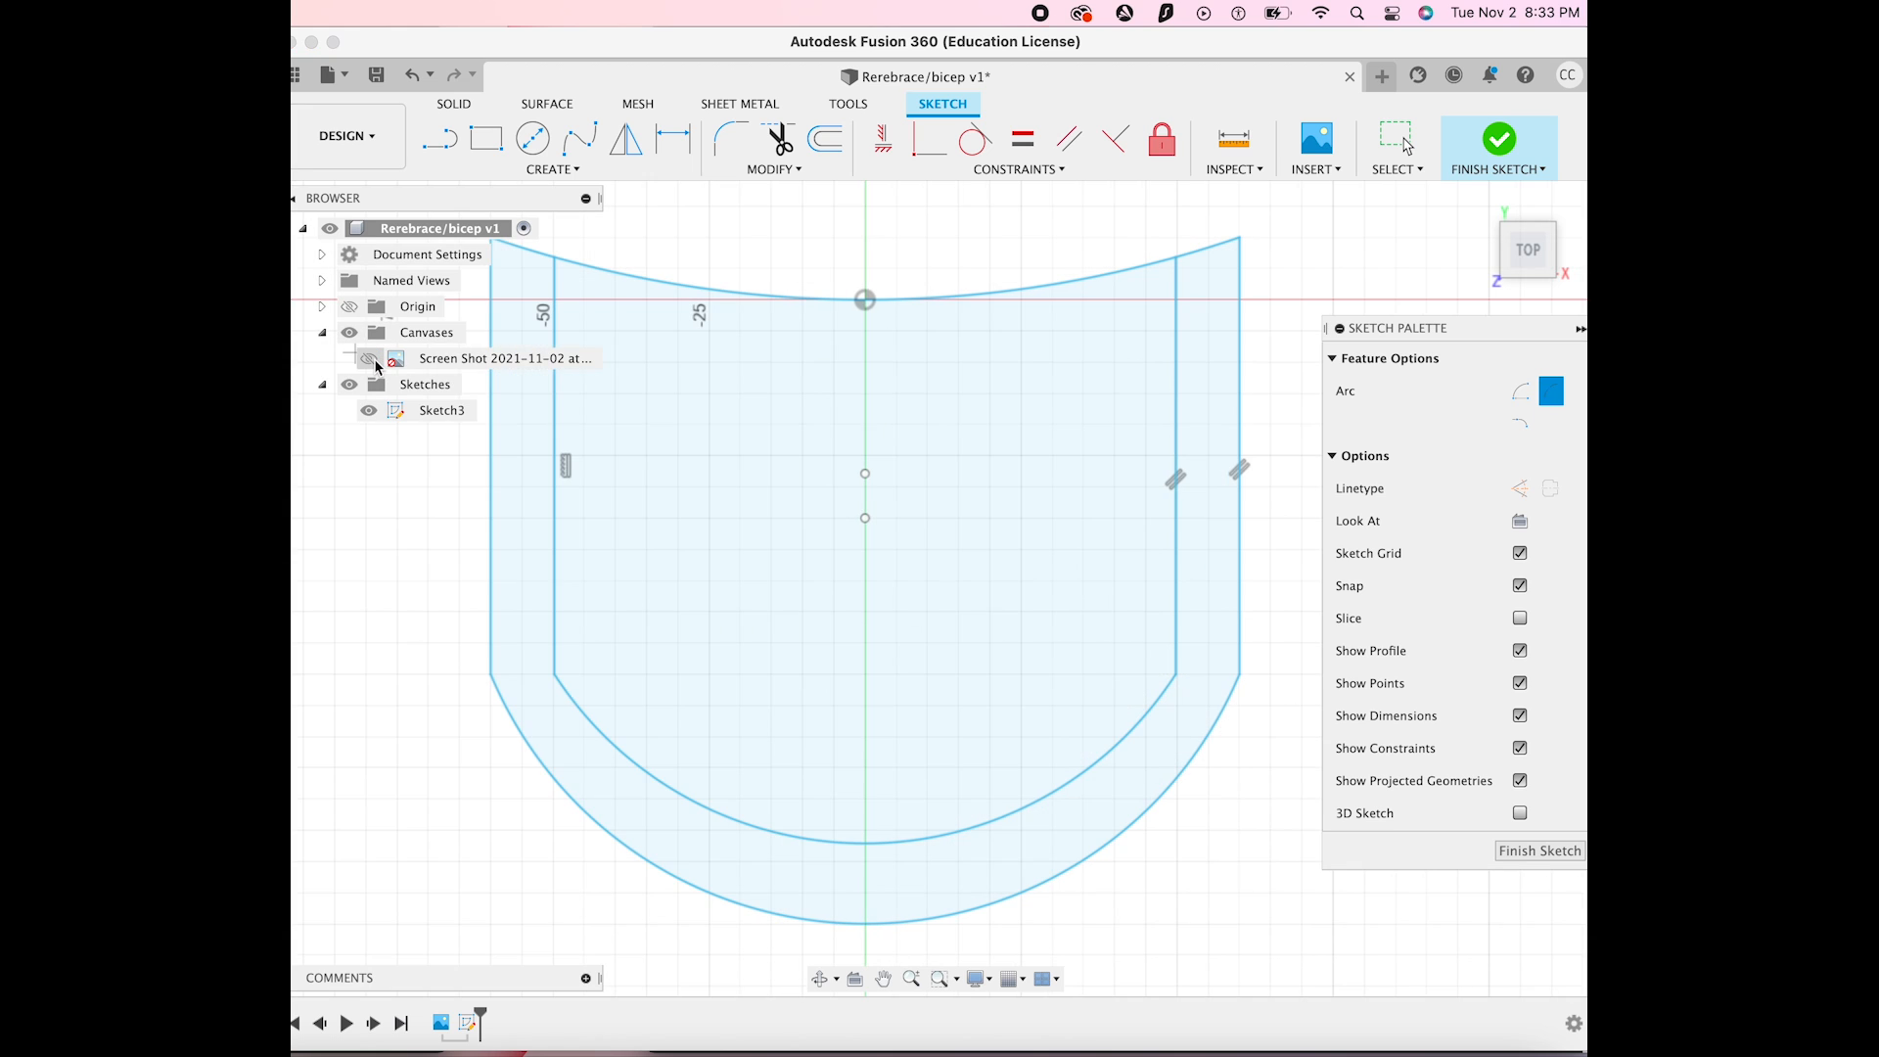
left_click(372, 358)
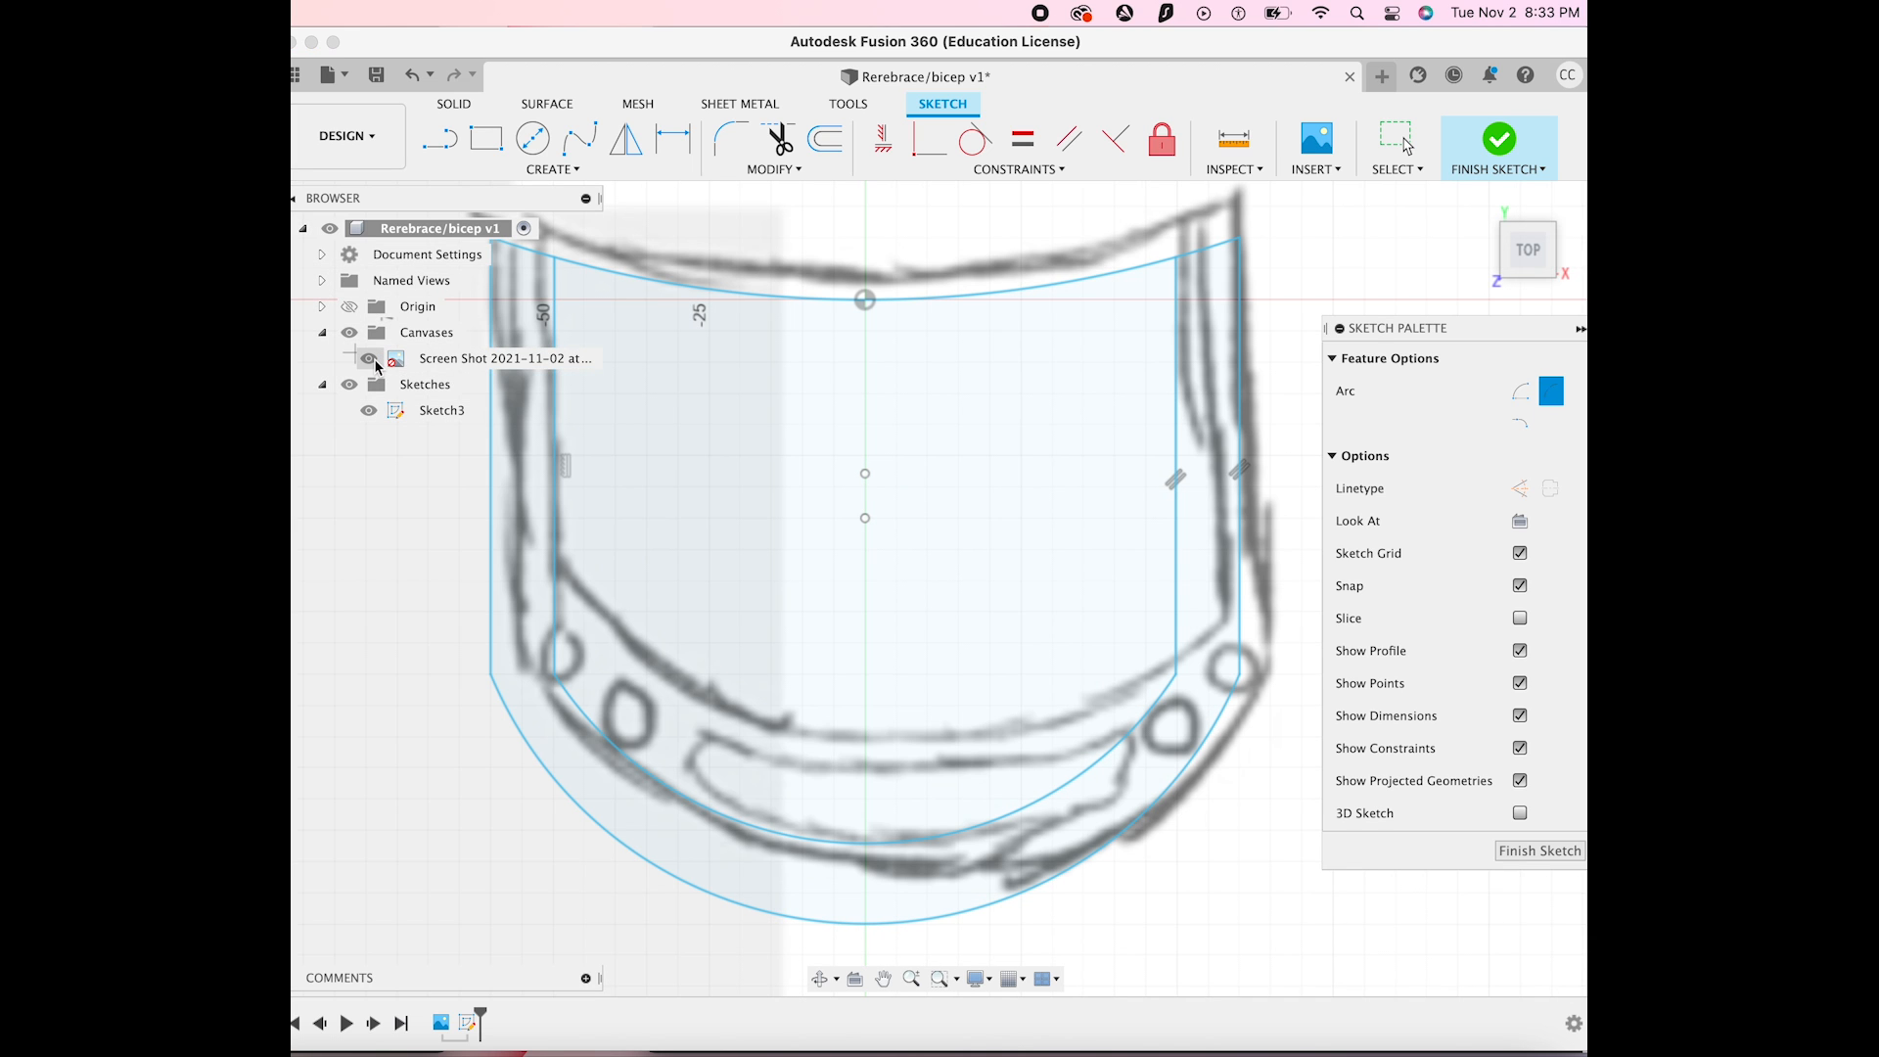
Draw a small circle in the band between the outlines, at the left end of the bottom curve, and finish the sketch
key("c")
left_click(521, 685)
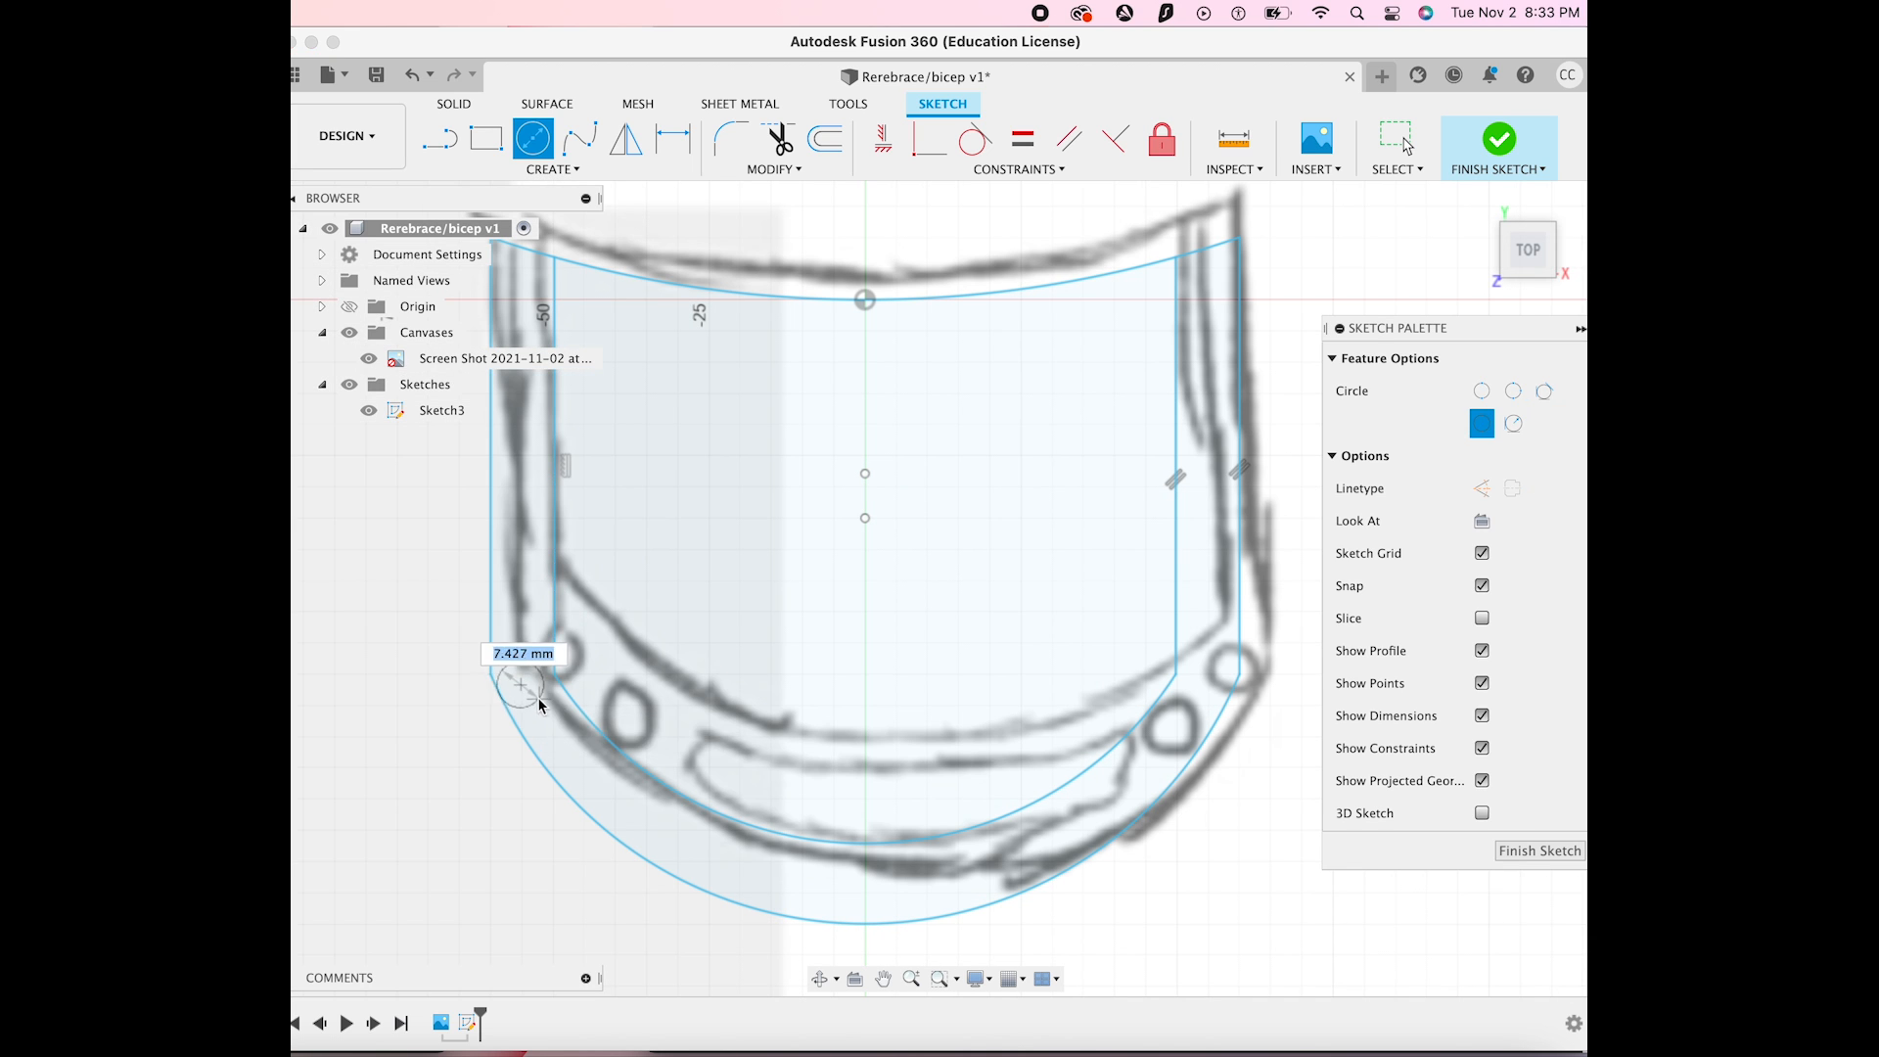
left_click(1499, 142)
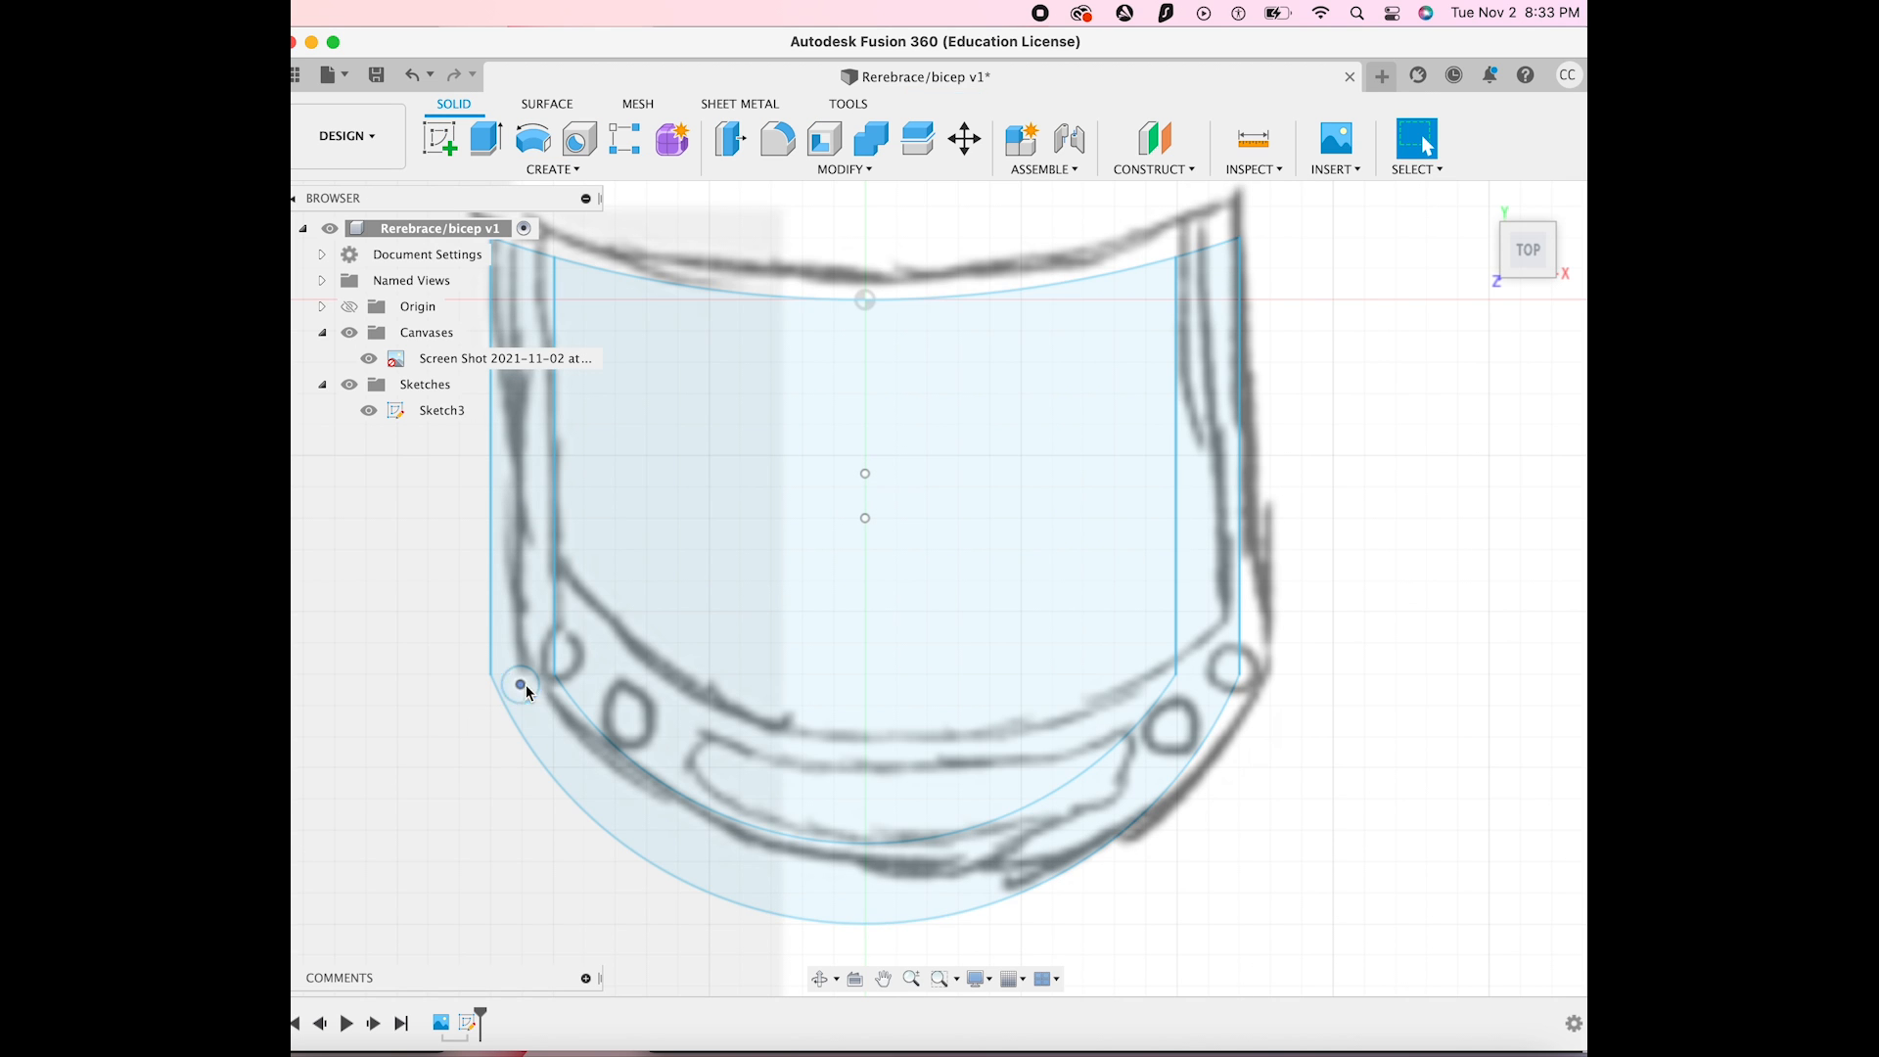
Reopen Sketch3 and place a copy of the small circle farther along the bottom band, offset 5.726 mm in X and -7.115 mm in Y
left_click(550, 725)
right_click(424, 413)
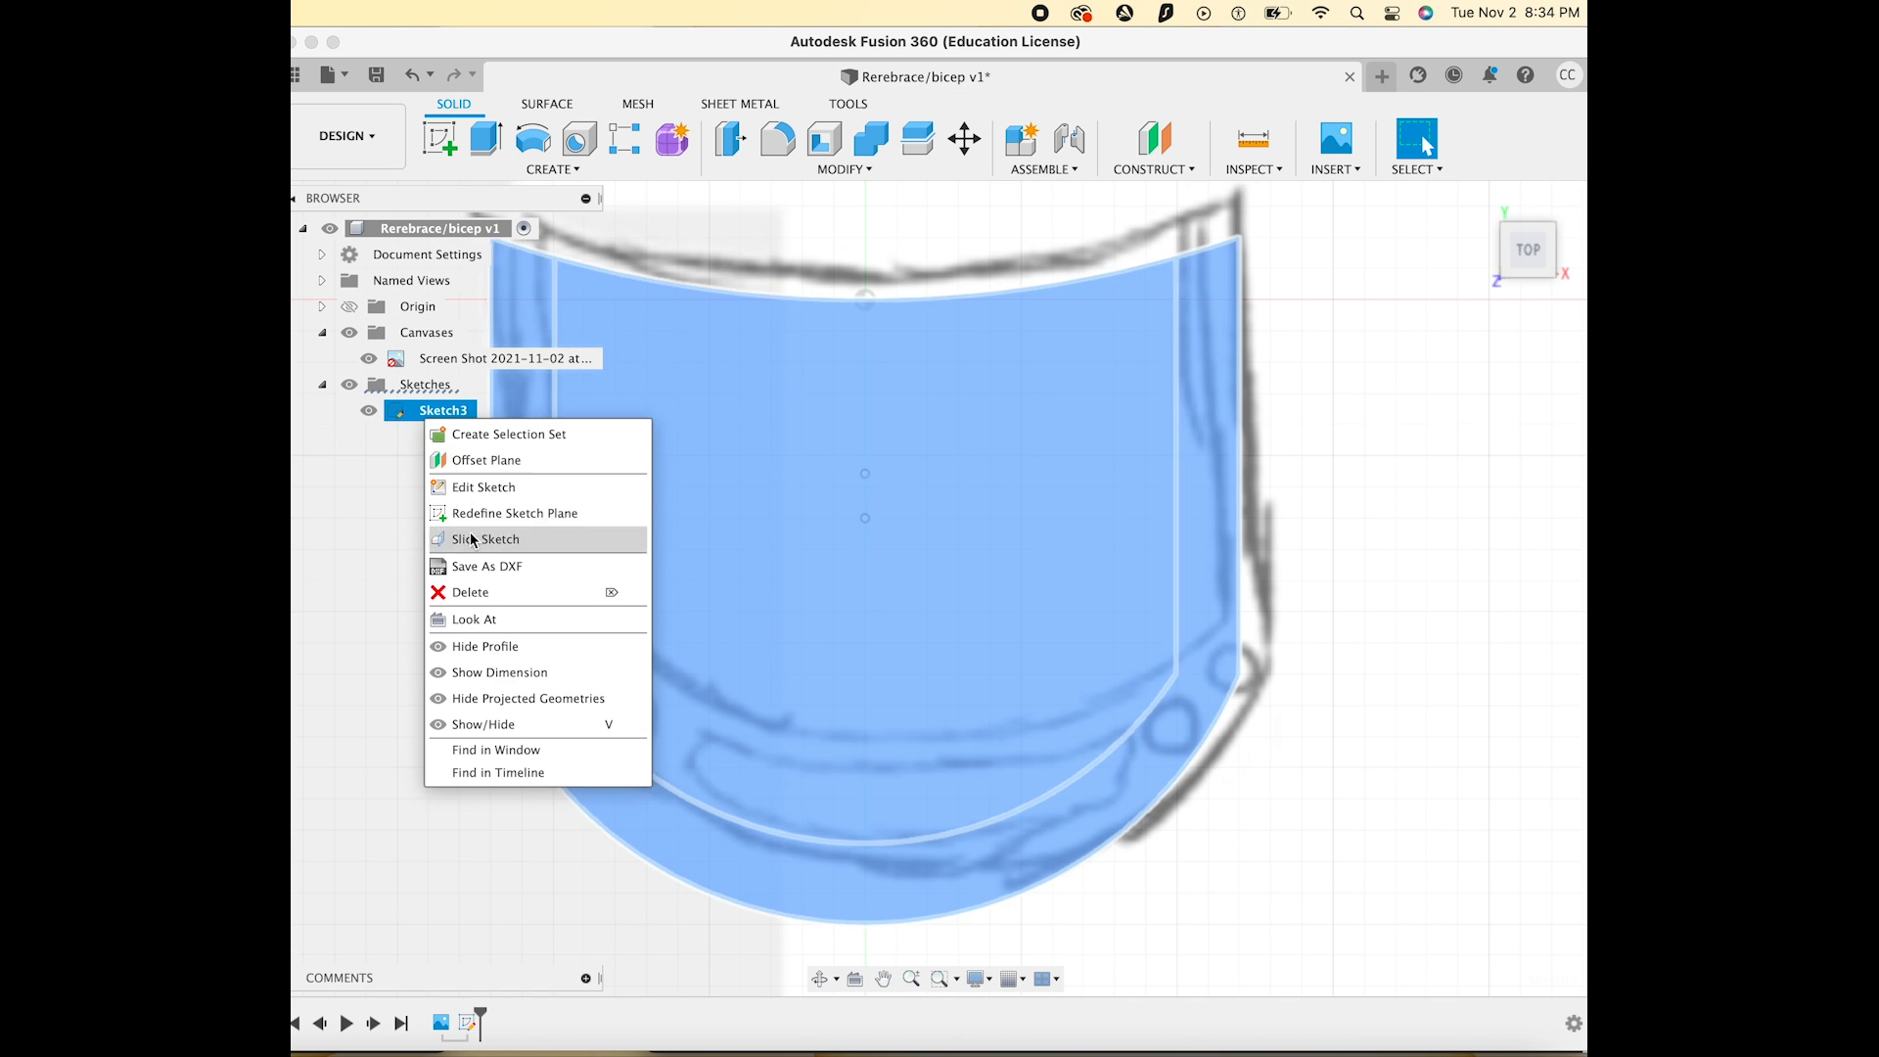
left_click(480, 487)
left_click(548, 722)
key("m")
left_click_drag(550, 725, 582, 759)
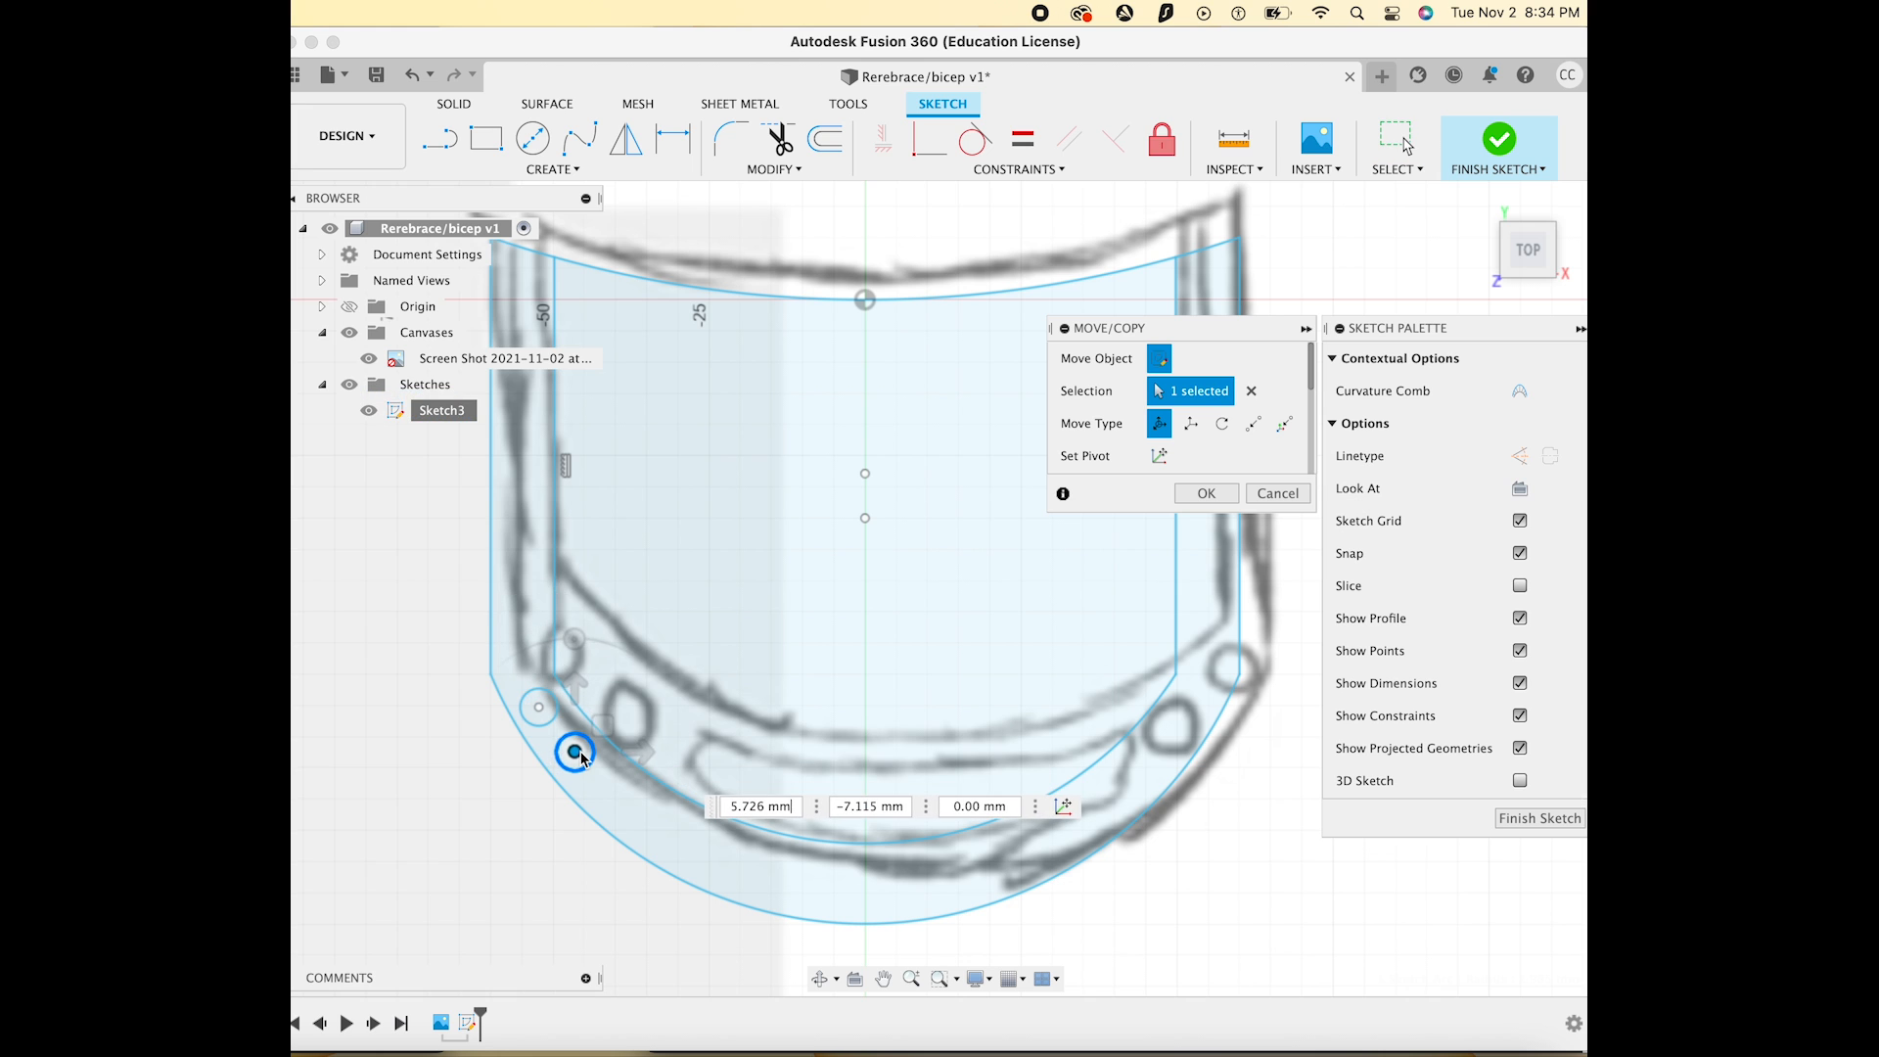
left_click(556, 497)
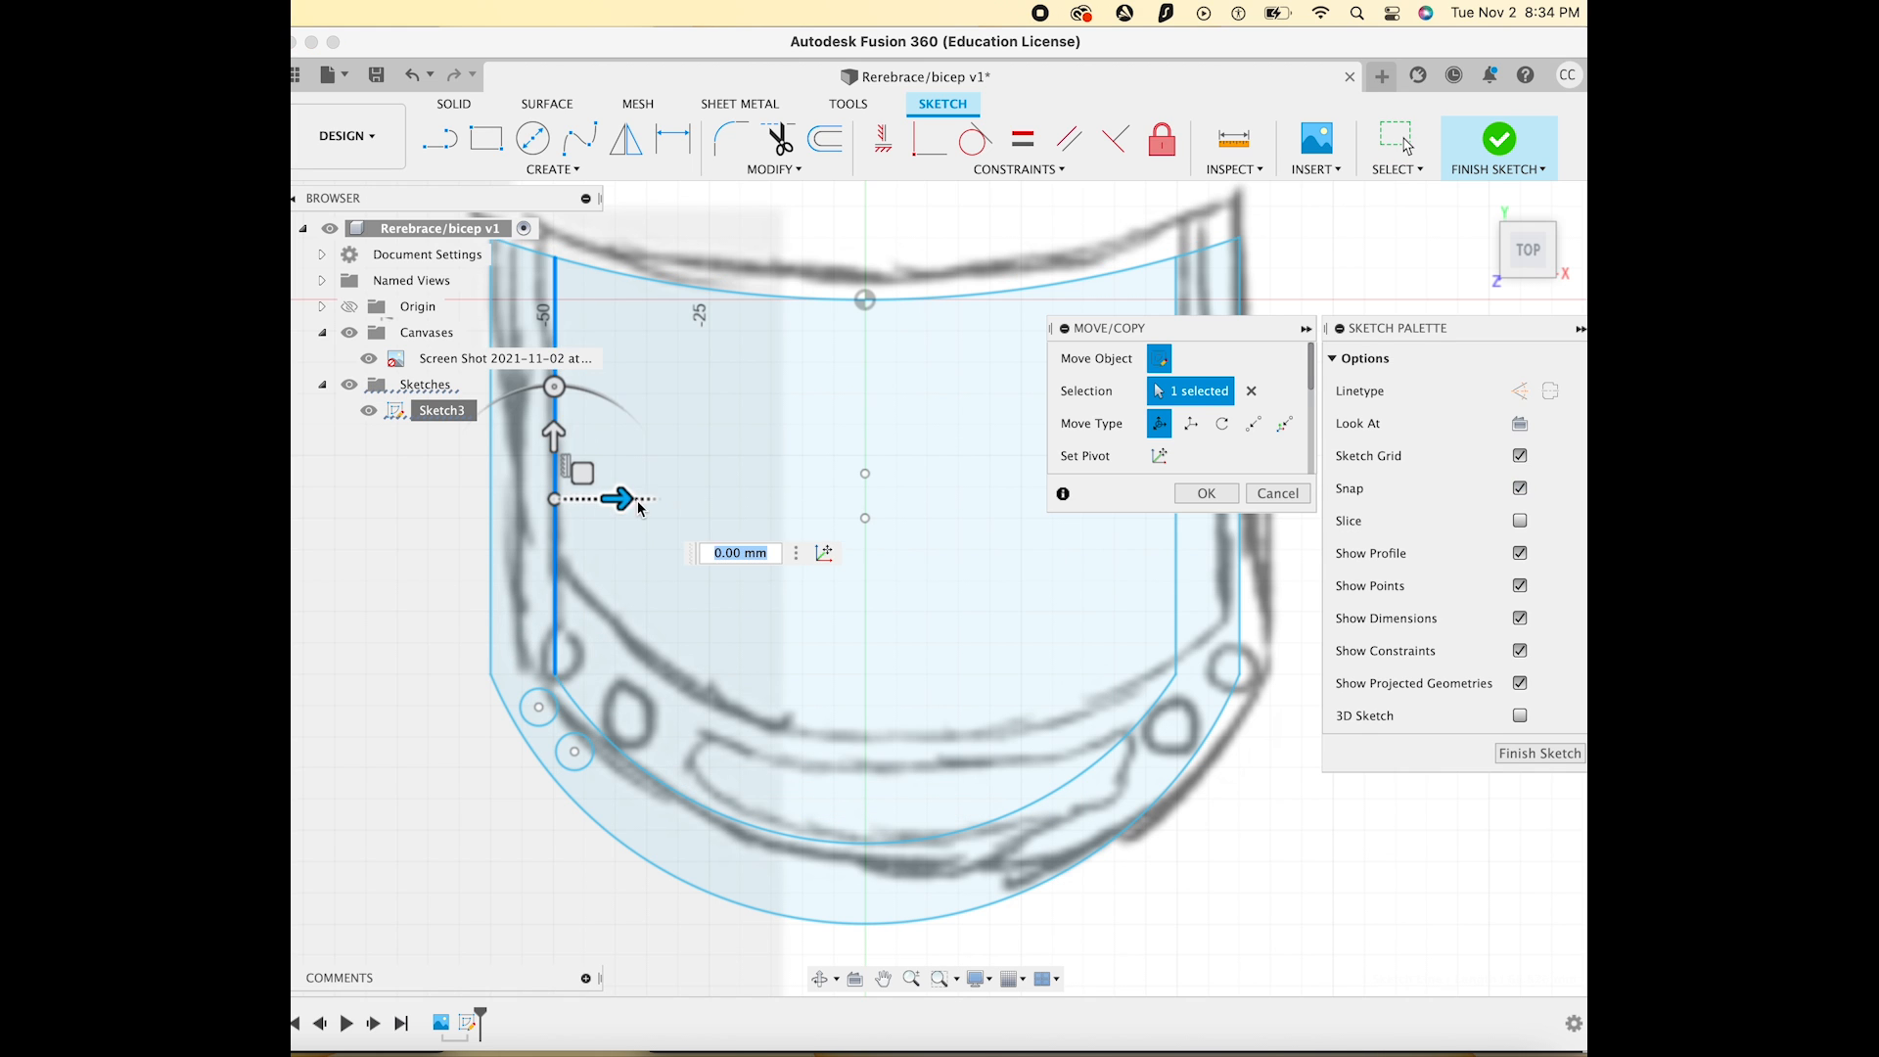
left_click(1214, 493)
Place a copy of the upper-left circle at the opposite end of the bottom band, using an X distance of 104 mm
left_click(550, 723)
key("m")
left_click_drag(602, 707, 1102, 707)
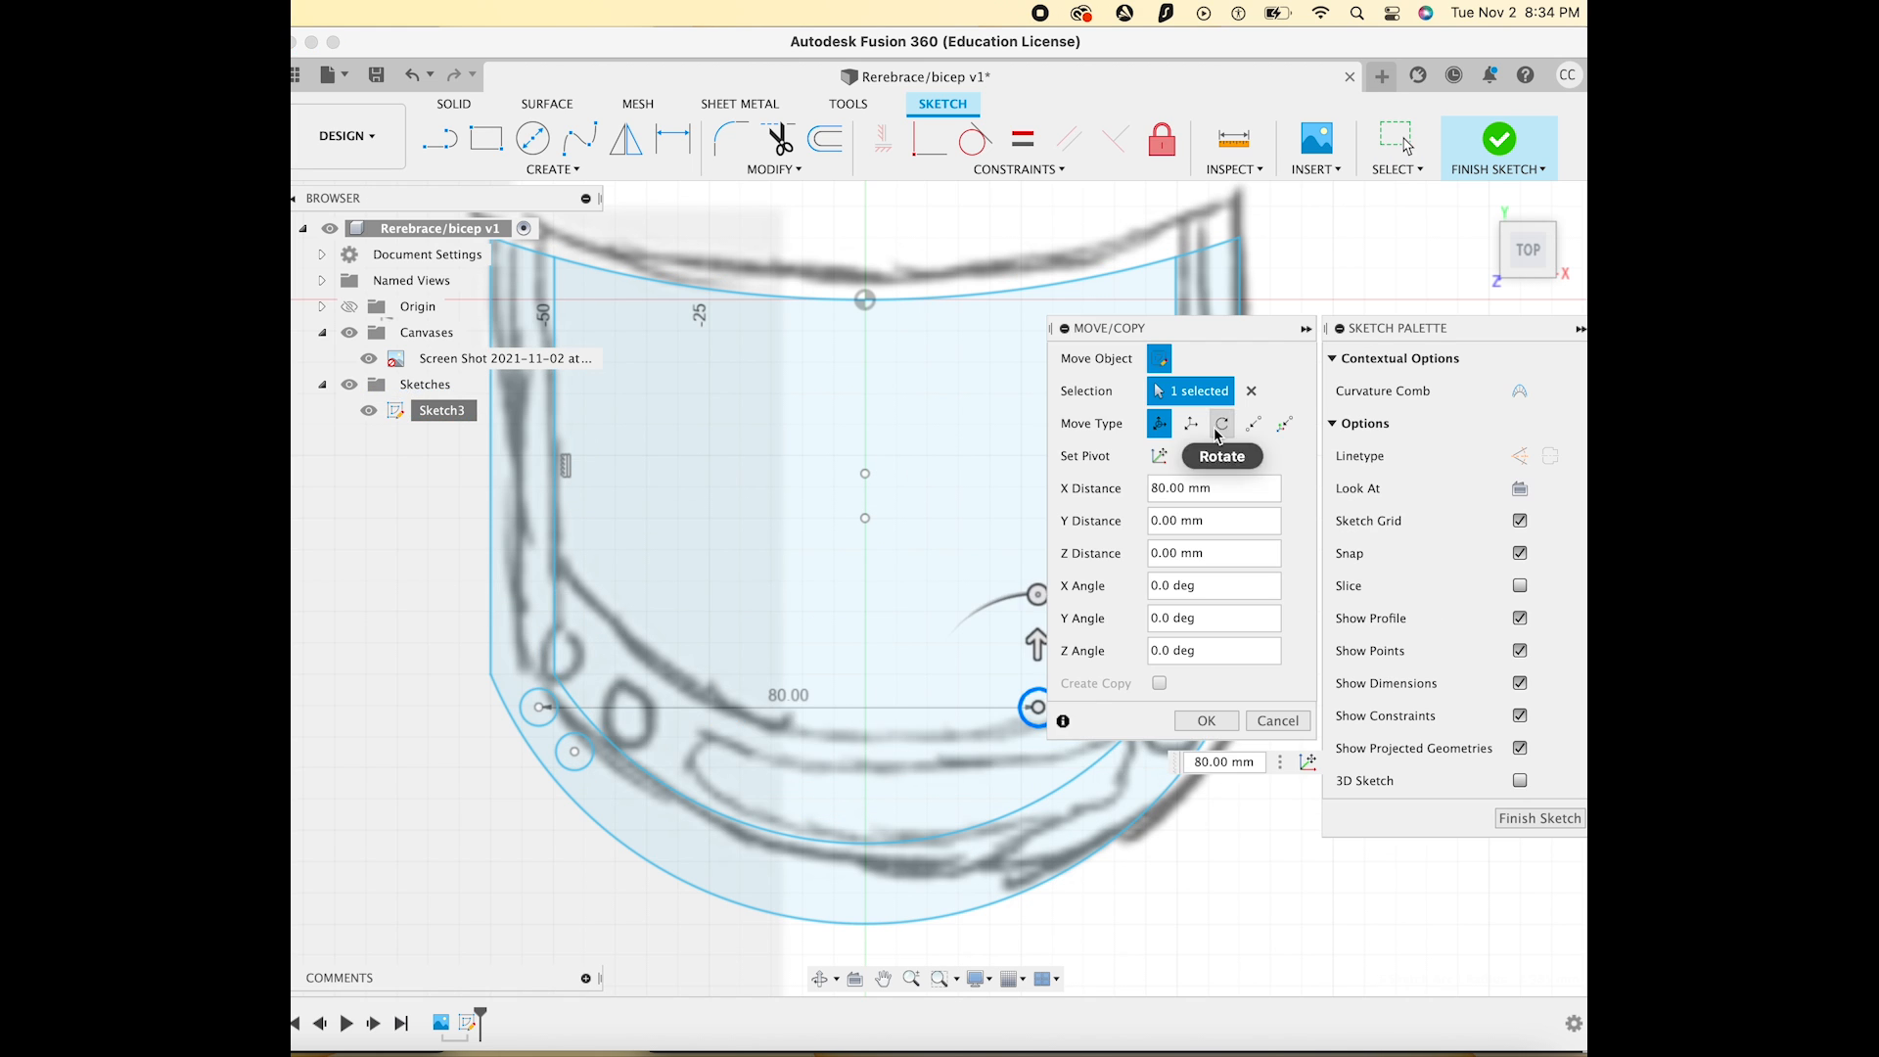
left_click_drag(1204, 328, 711, 502)
left_click_drag(1104, 705, 1247, 709)
left_click(682, 664)
key("BackSpace")
type("4")
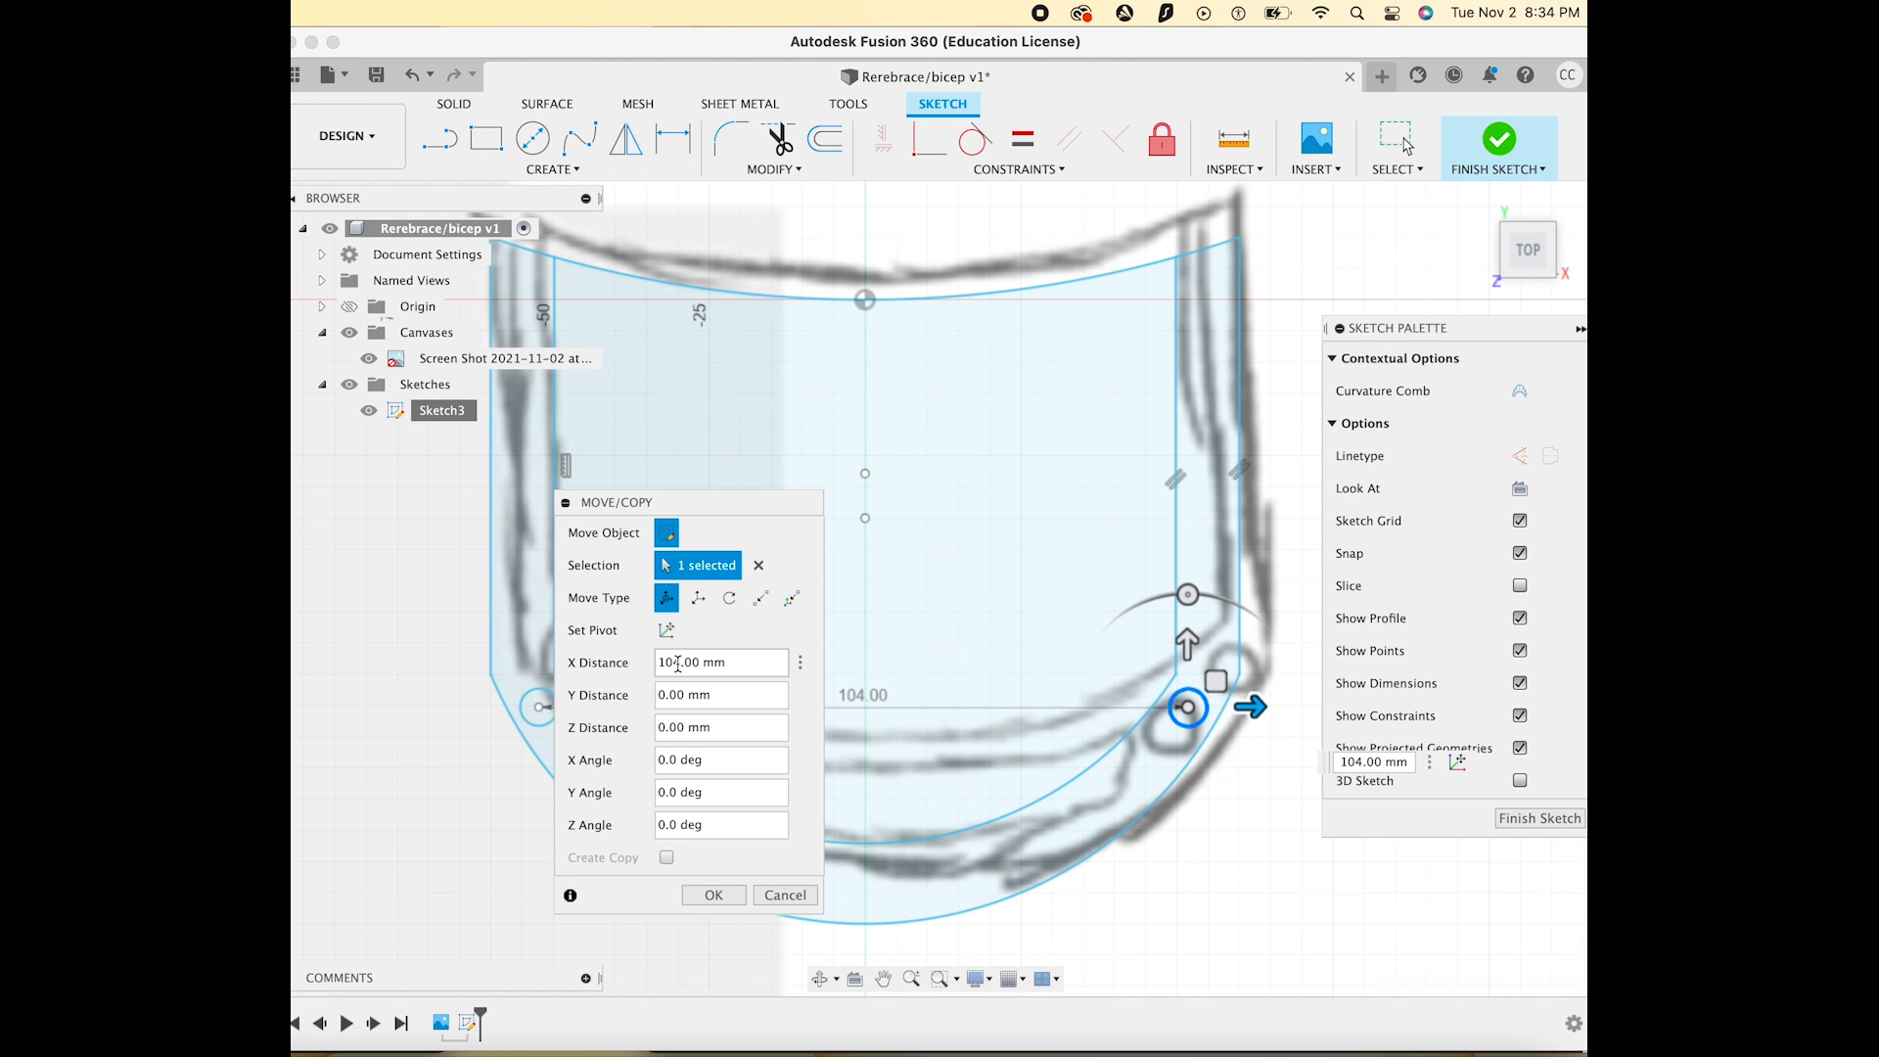
left_click(713, 896)
Place a copy of the lower-left circle on the opposite side of the bottom band, using an X distance of 93 mm
left_click(578, 764)
key("m")
left_click_drag(636, 751, 1229, 751)
left_click(820, 312)
key("Down")
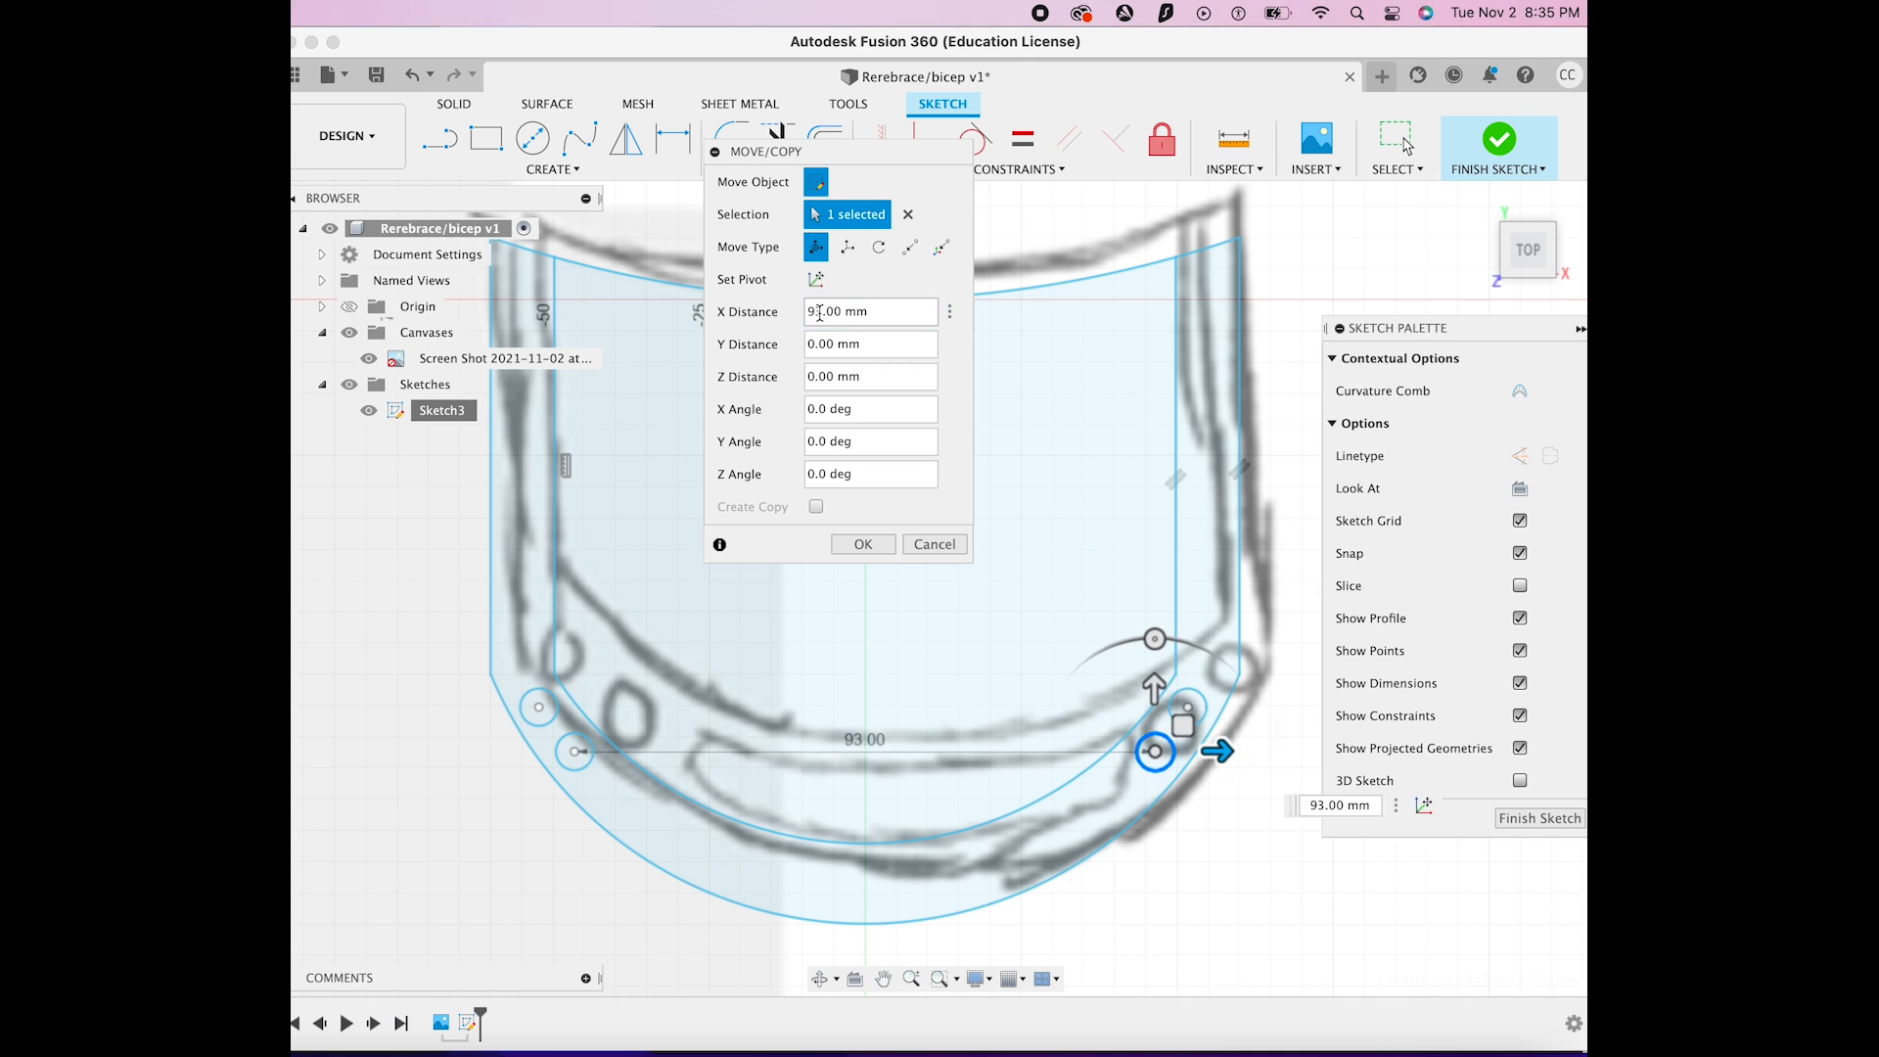
left_click(857, 544)
Draw a pair of parallel vertical lines inside each side band, from the upper arc to just above the circles
key("l")
left_click(511, 247)
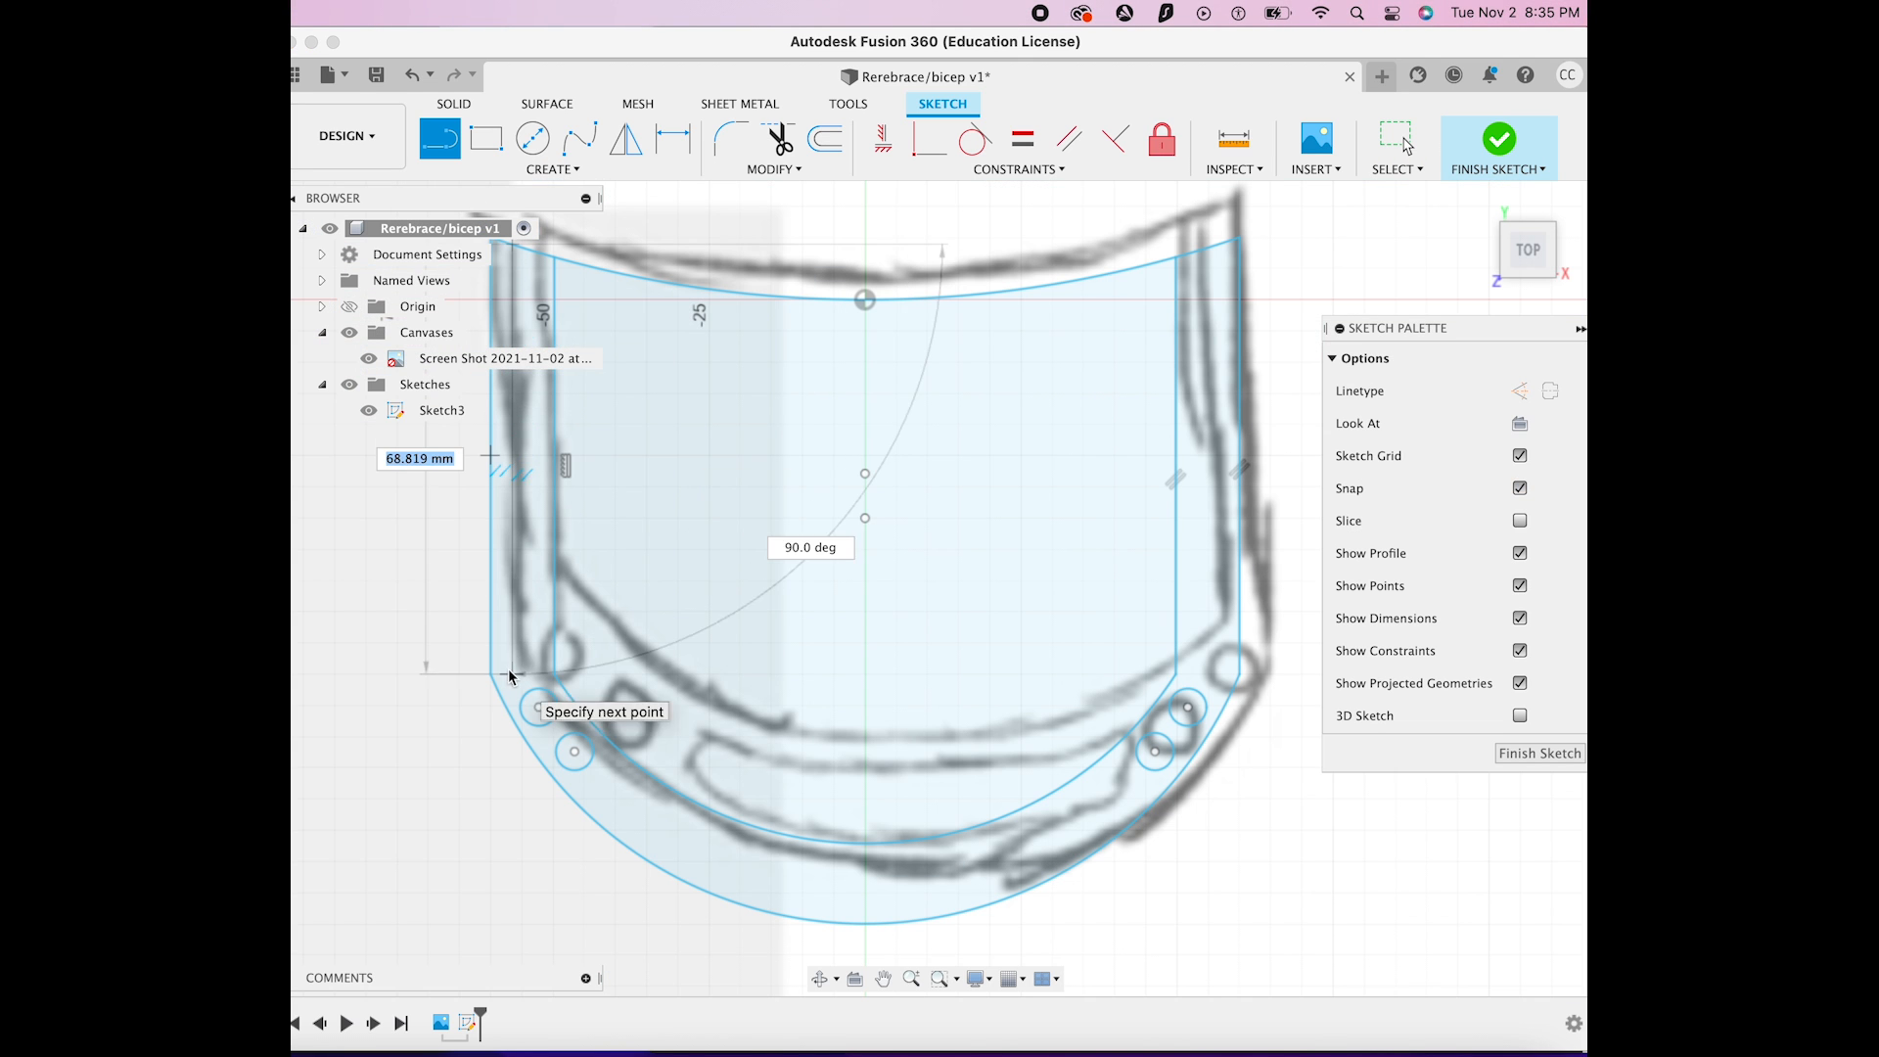
double_click(537, 643)
left_click(1220, 243)
double_click(1221, 643)
left_click(1193, 252)
double_click(1193, 643)
Round off the lower end of each side slot with a three-point arc joining its two vertical lines
left_click(533, 171)
mouse_move(548, 272)
left_click(686, 269)
left_click(527, 655)
left_click(1193, 643)
left_click(1221, 643)
left_click(1210, 655)
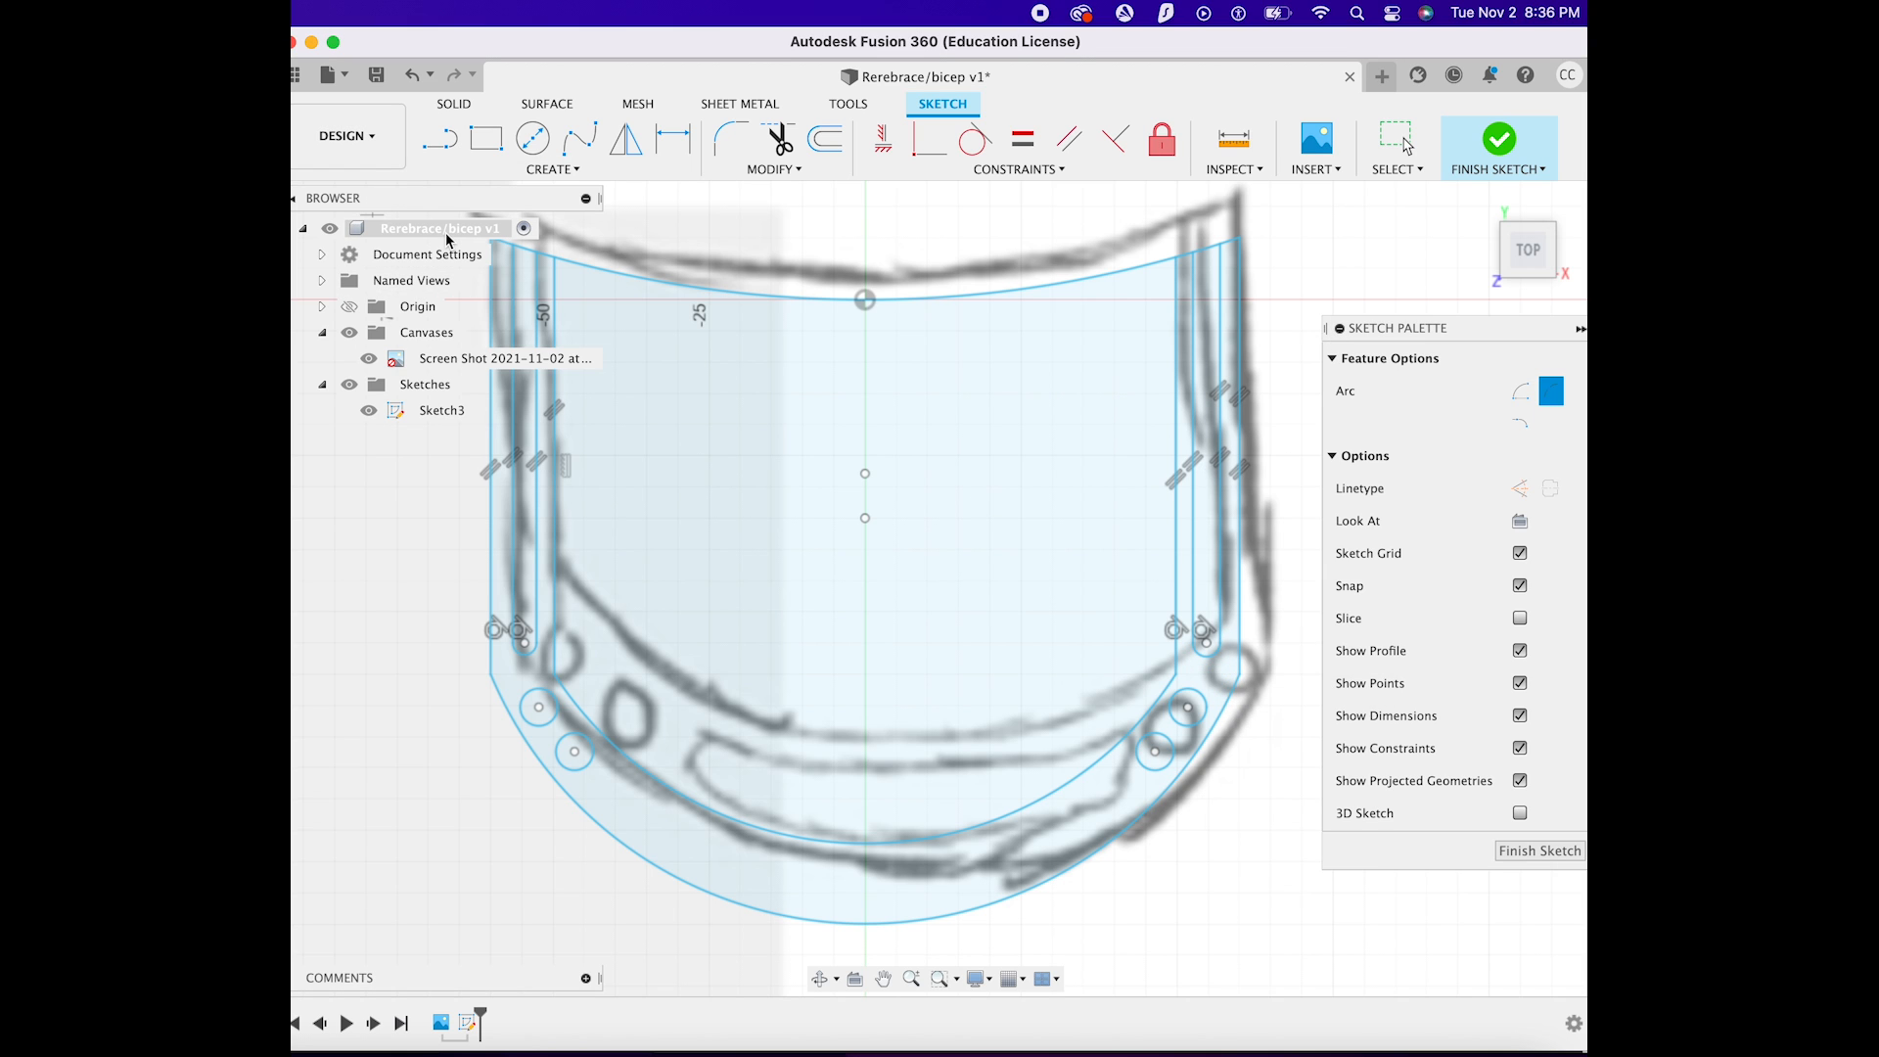
Finish and reopen Sketch3, and widen the side slots by moving their vertical lines closer to the band edges
left_click(1500, 140)
double_click(442, 411)
left_click_drag(514, 468, 506, 465)
left_click_drag(536, 460, 543, 458)
left_click_drag(1221, 414, 1187, 418)
Draw two three-point arcs along the bottom band as the long edges of a curved slot, the outer one about 85 mm wide
left_click(553, 169)
left_click(704, 274)
left_click(600, 803)
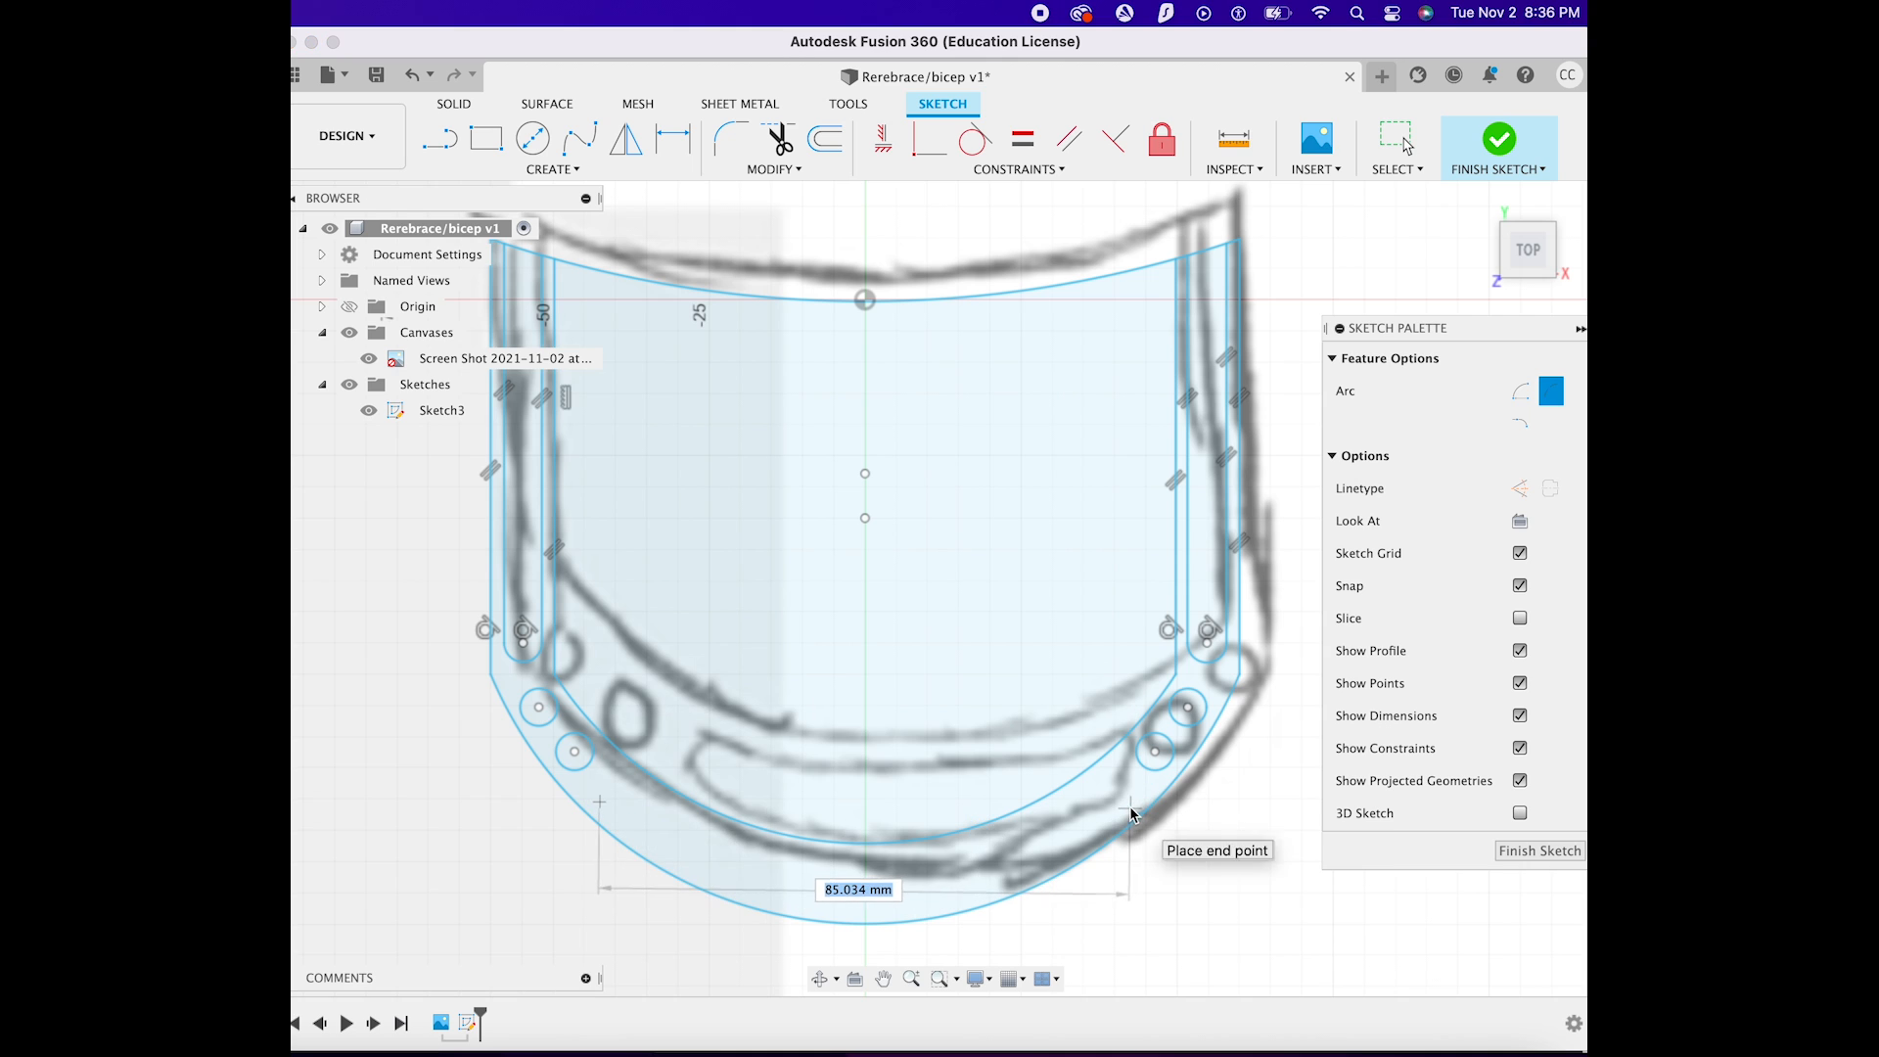
left_click(1132, 803)
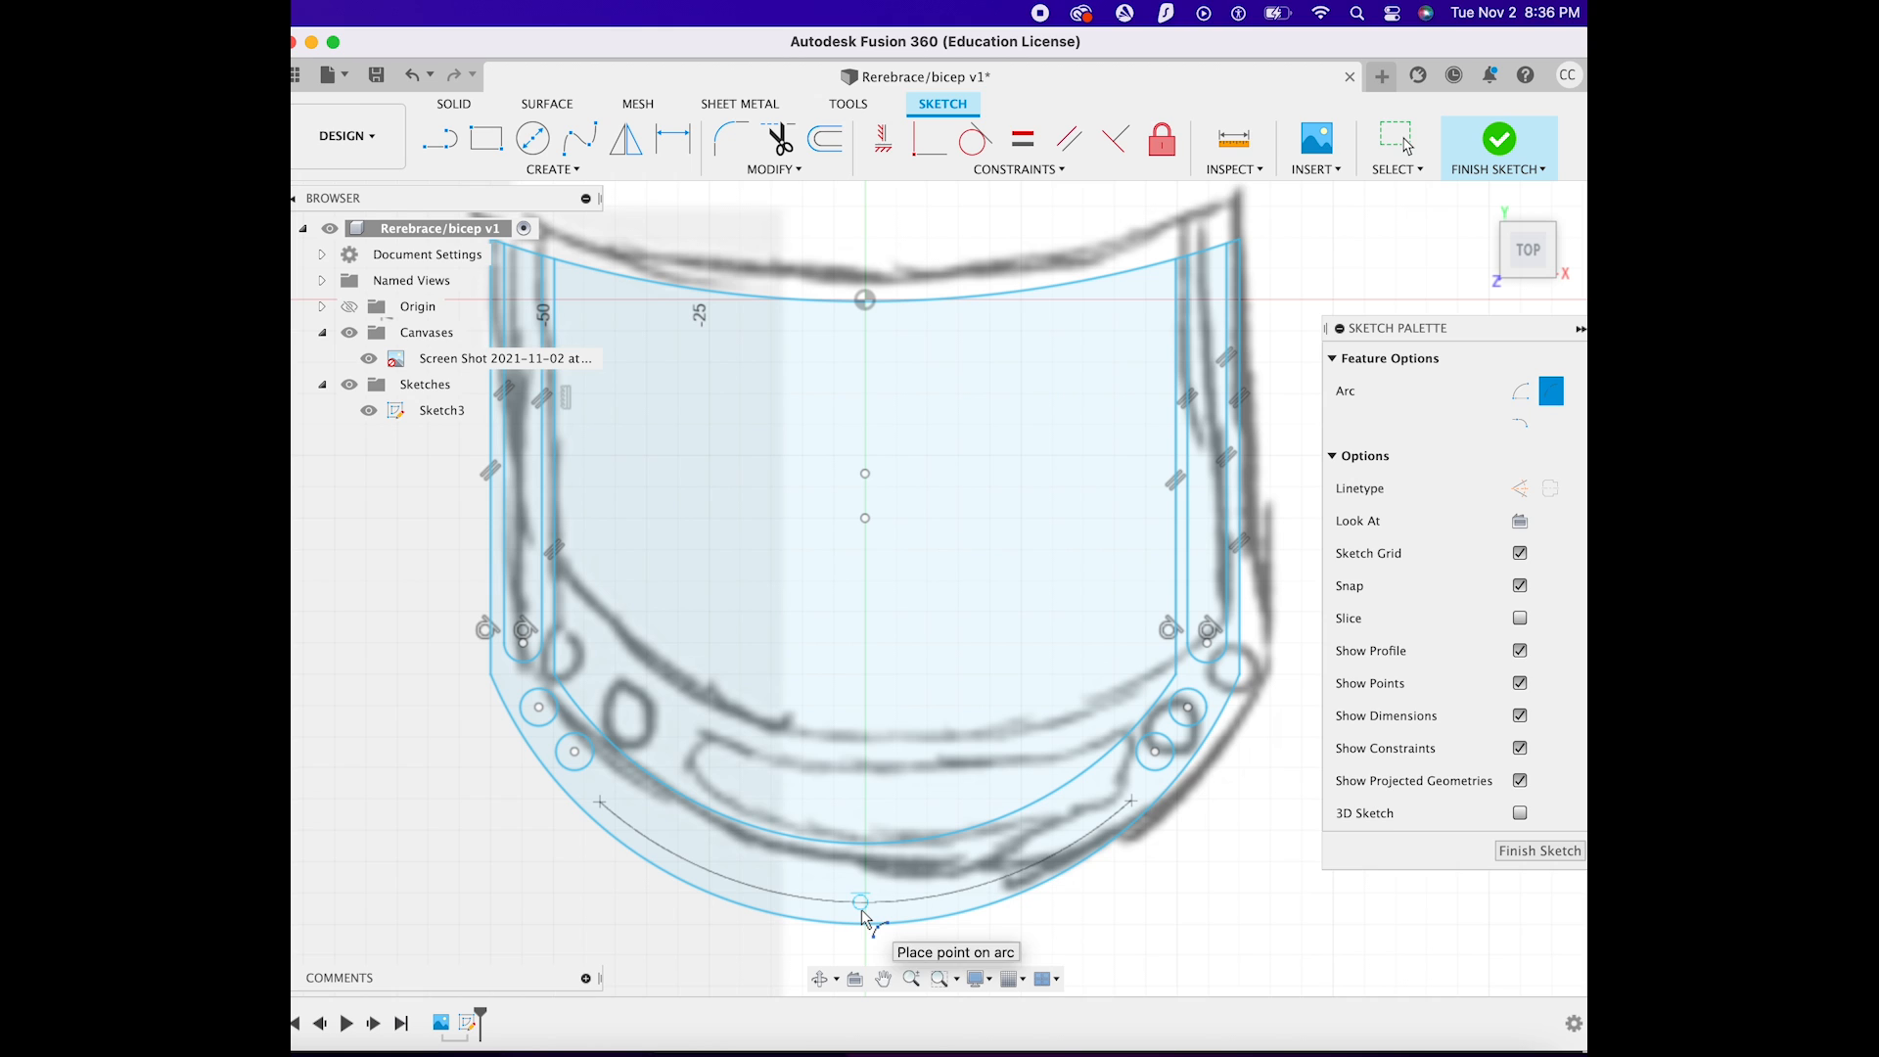
left_click(626, 780)
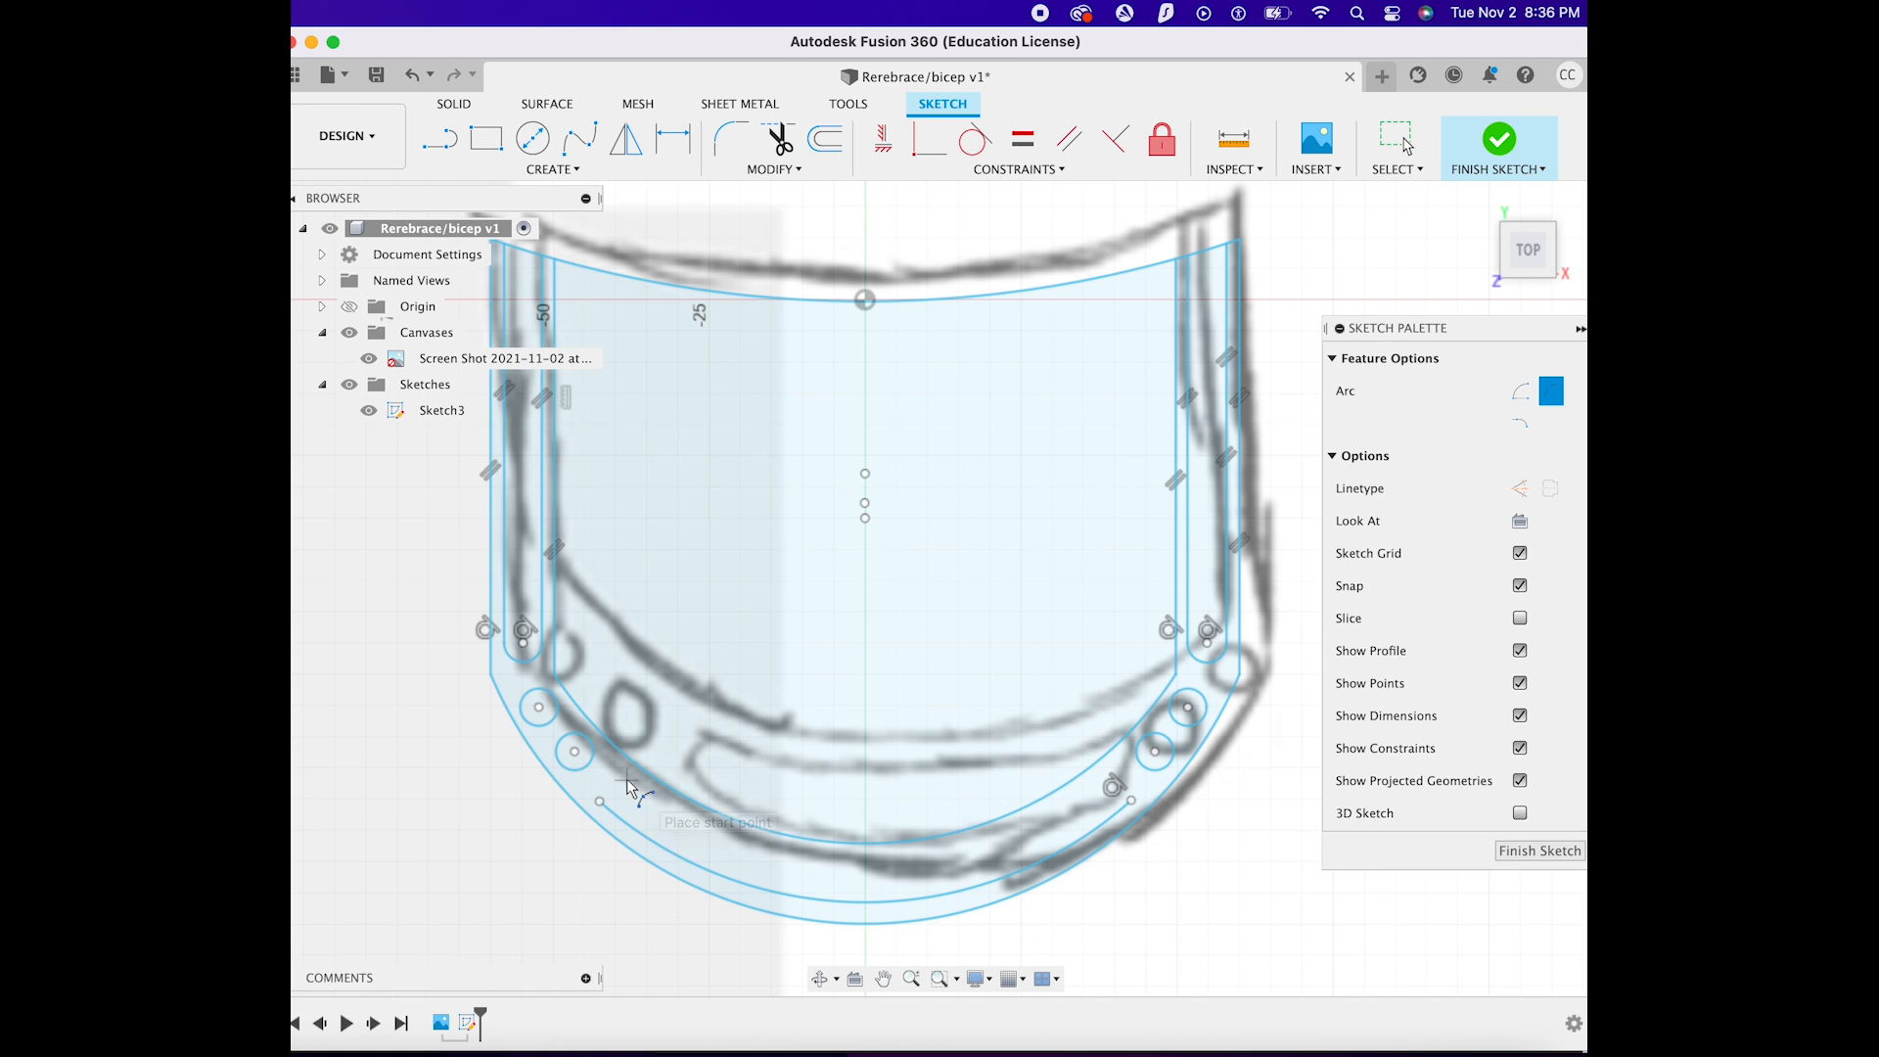
left_click(1095, 786)
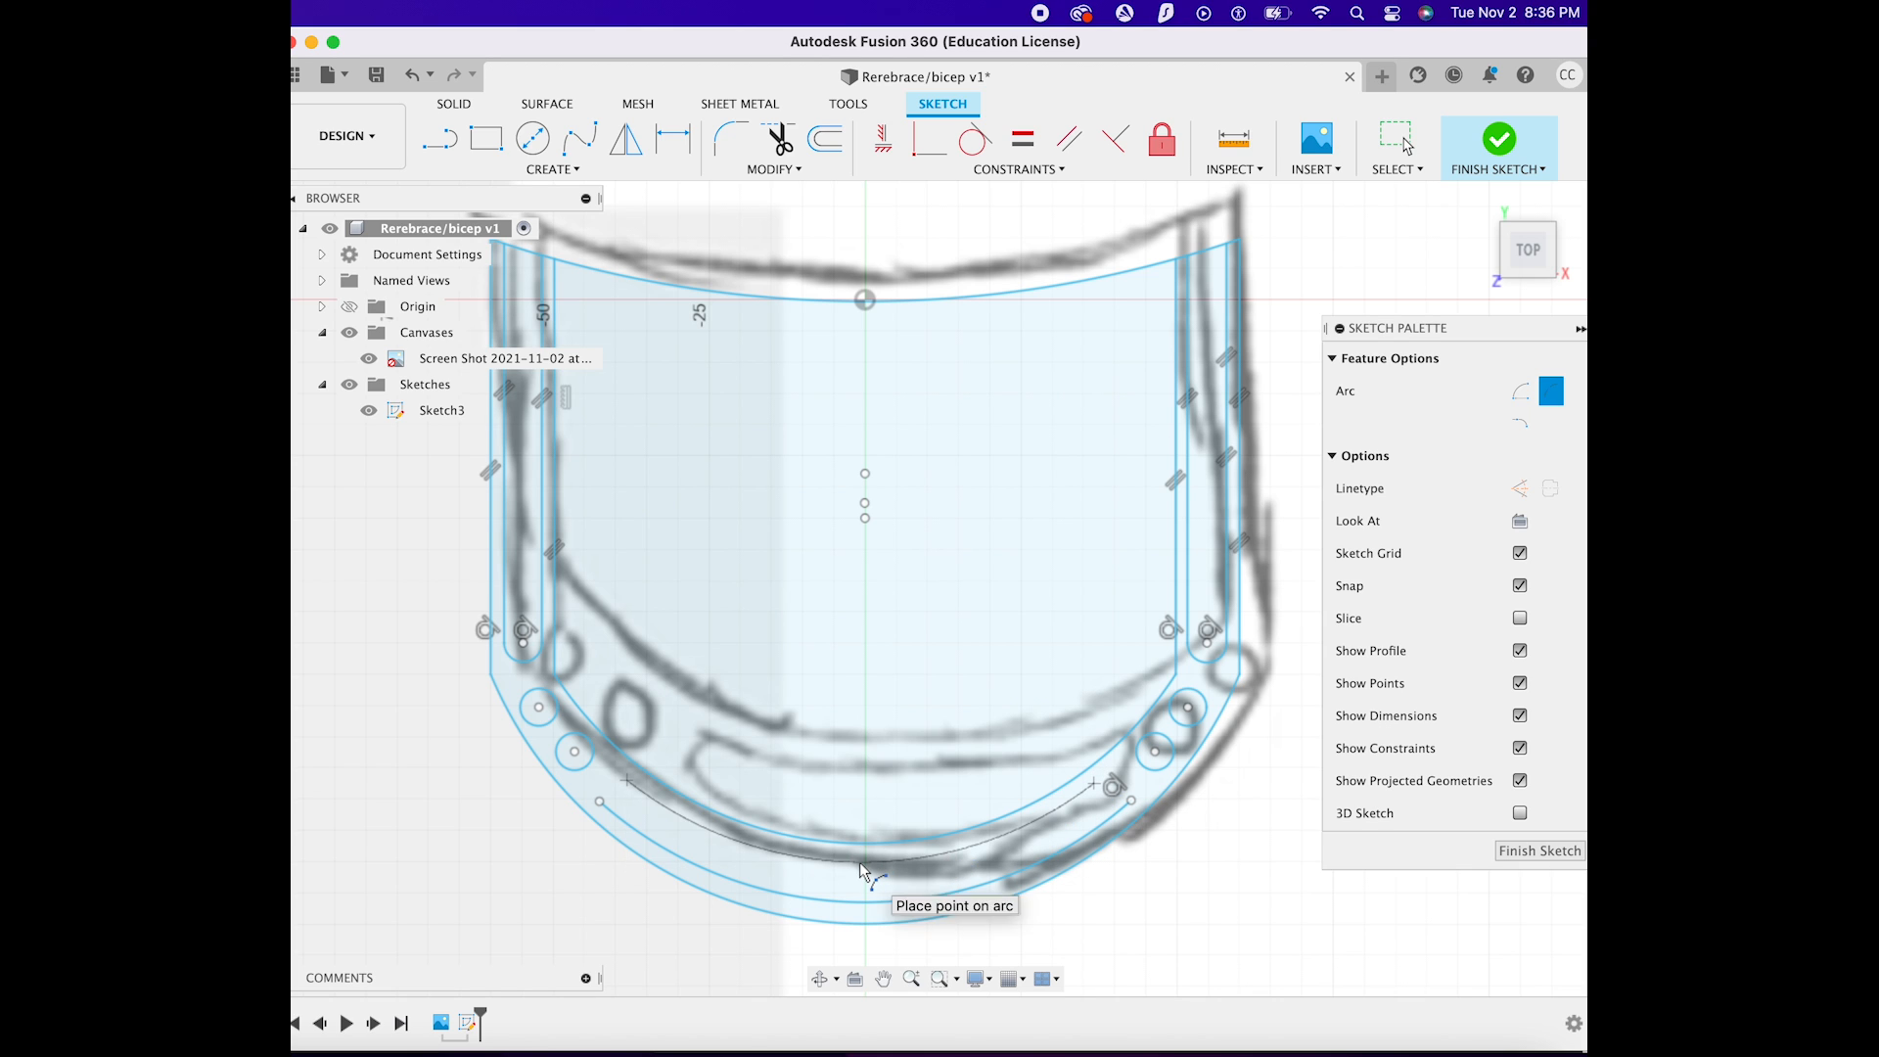
left_click(863, 870)
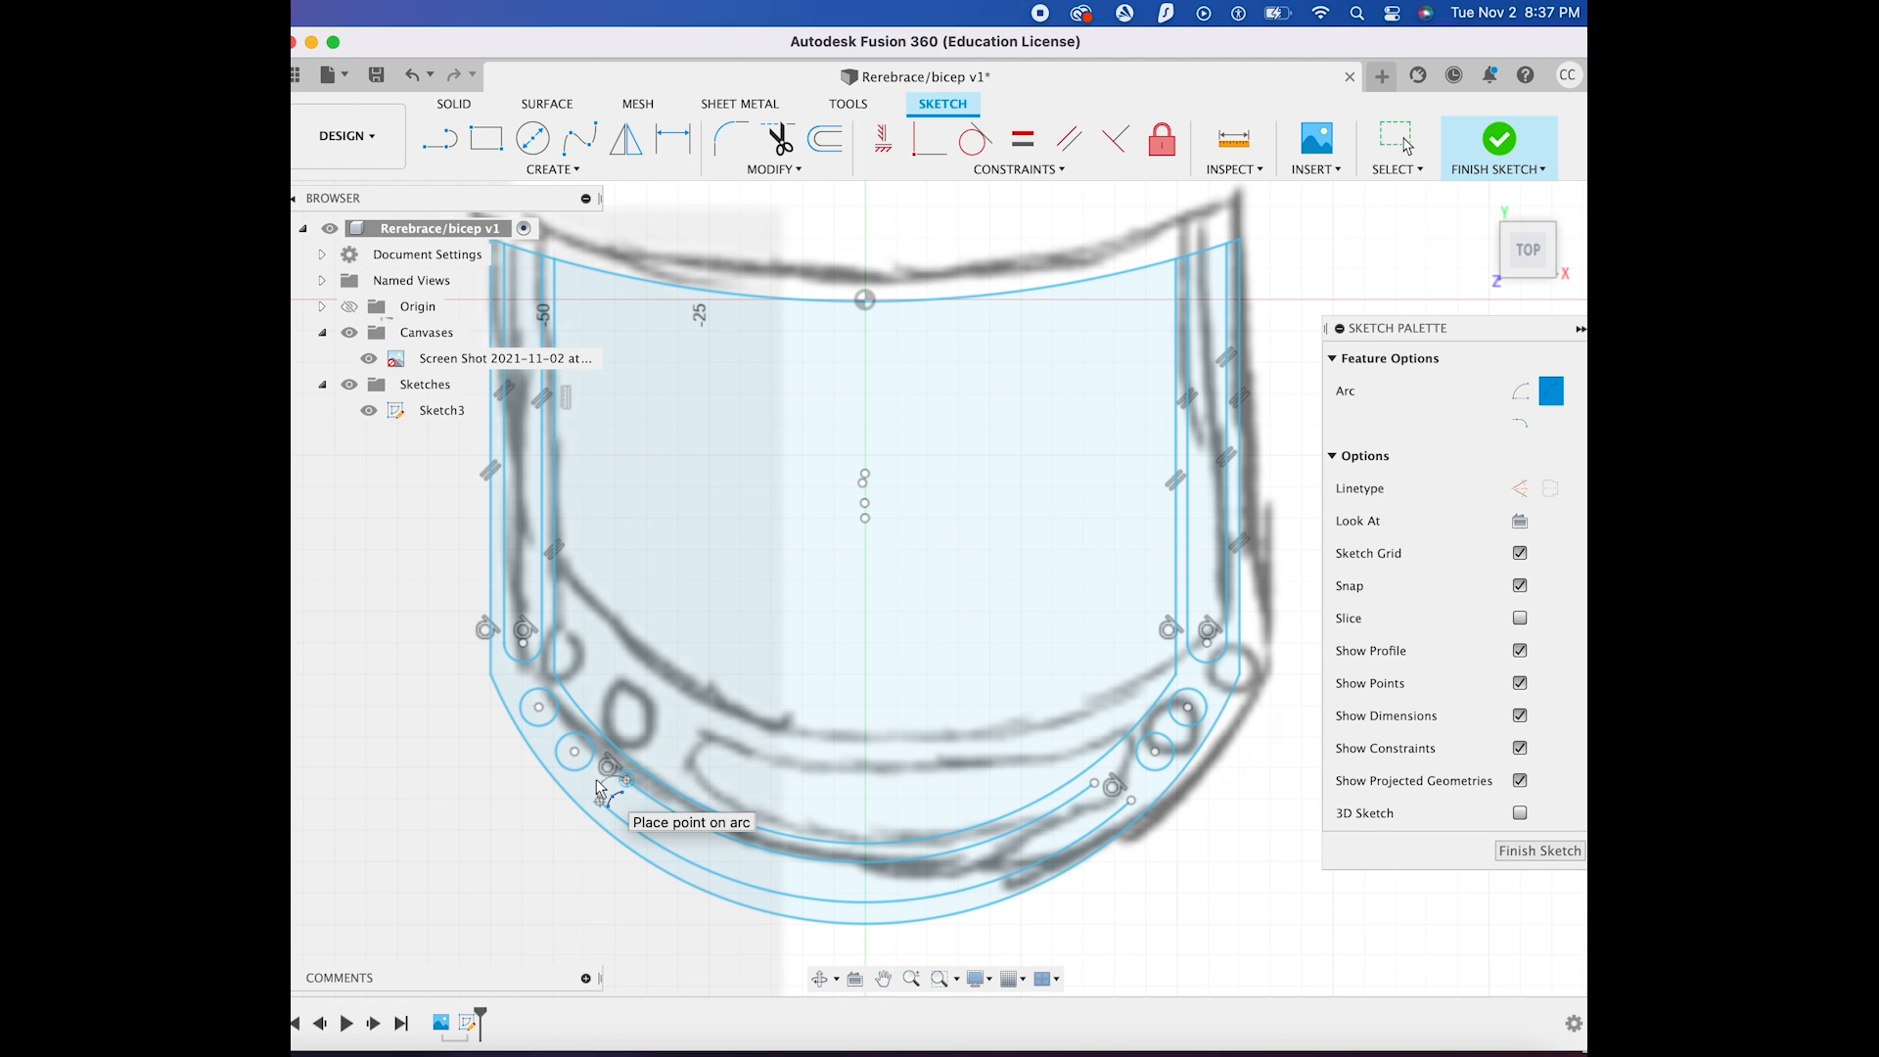
Close both ends of the curved bottom slot with small rounded arcs, and finish the sketch
left_click(1095, 783)
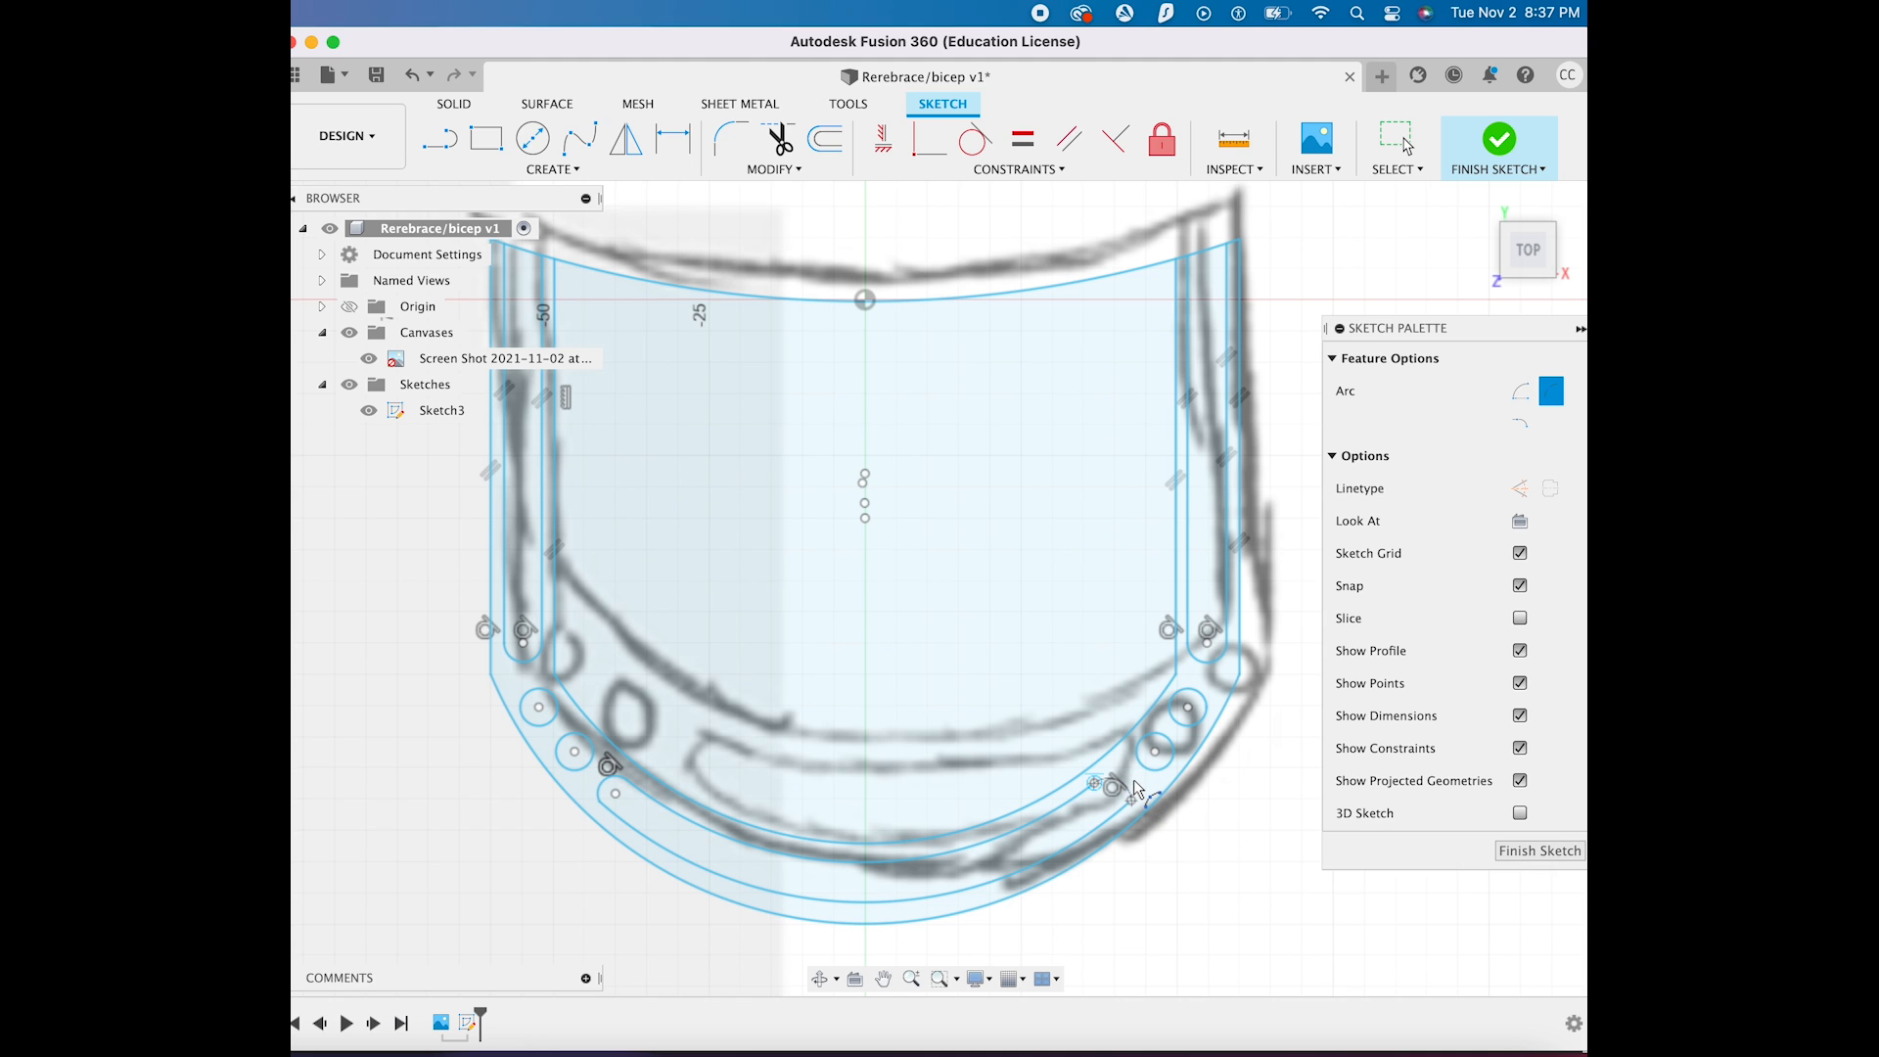
left_click(1133, 780)
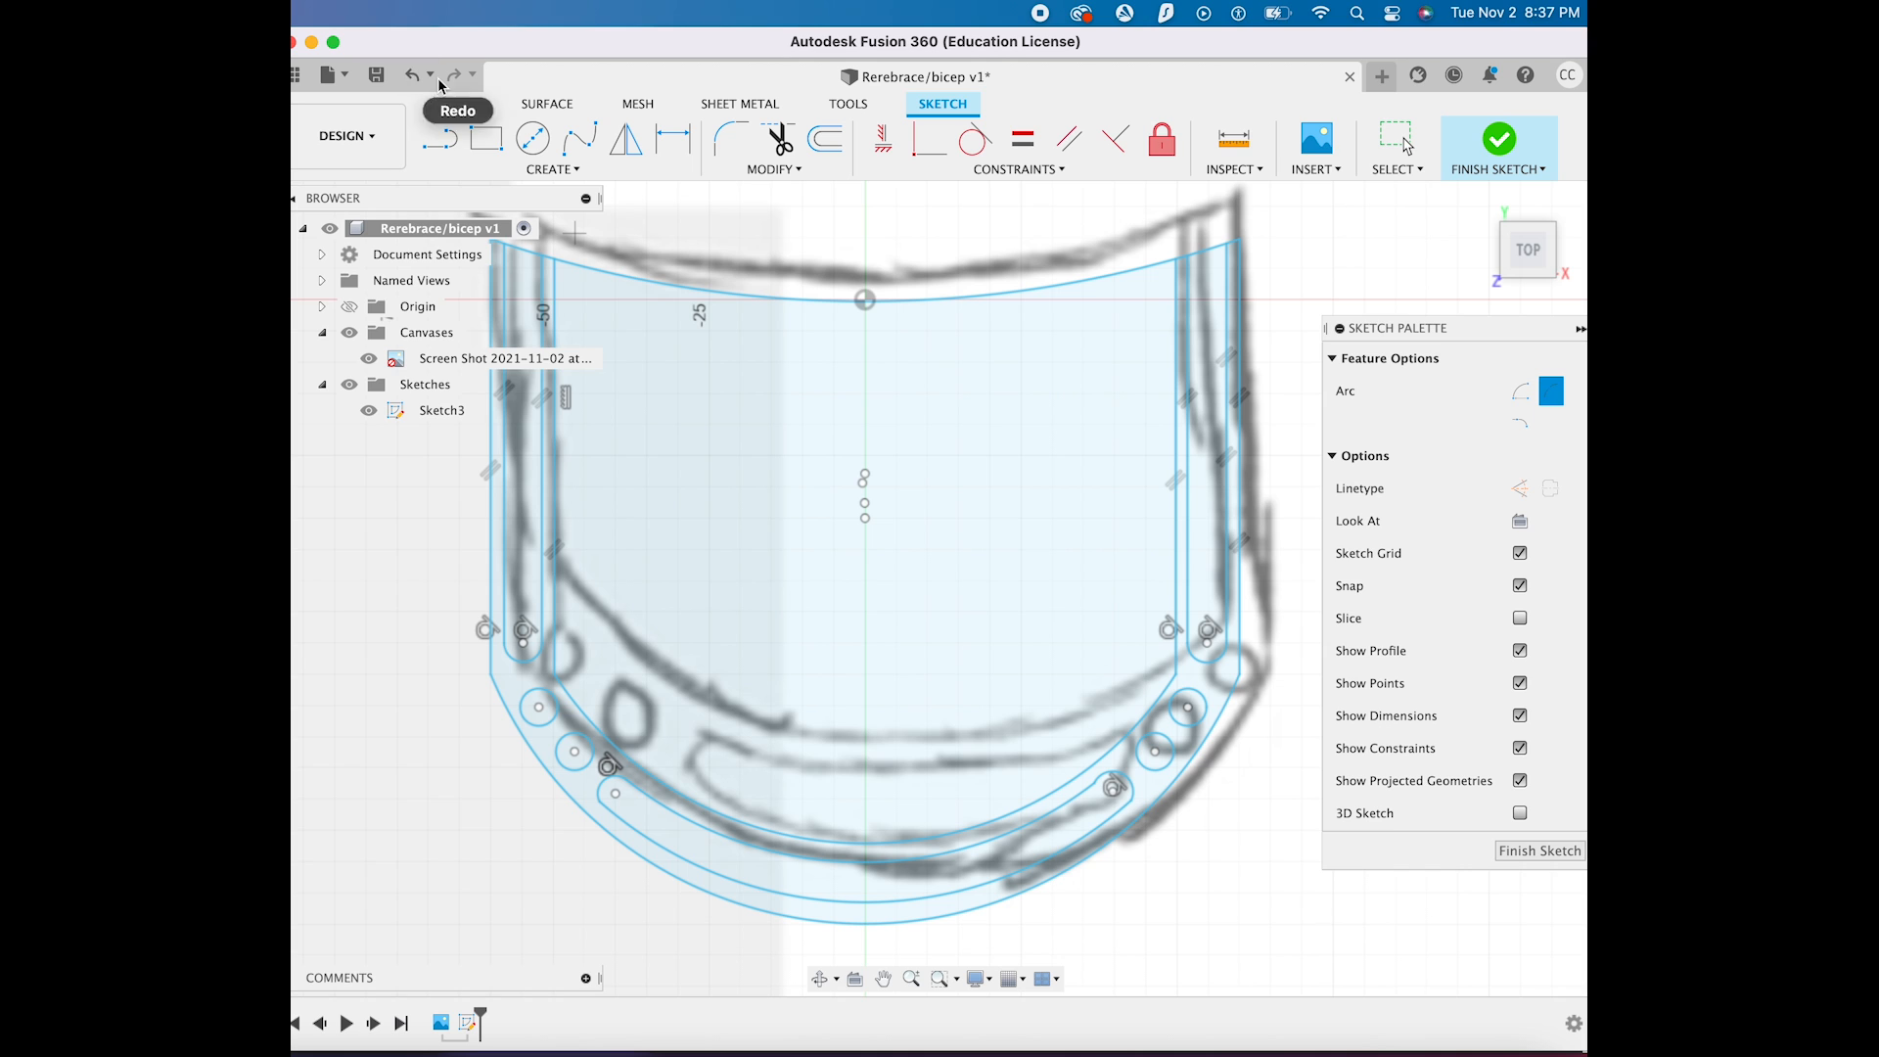
left_click(1511, 162)
Reopen Sketch3, nudge the end of the curved bottom slot's inner arc, and finish the sketch
left_click(452, 413)
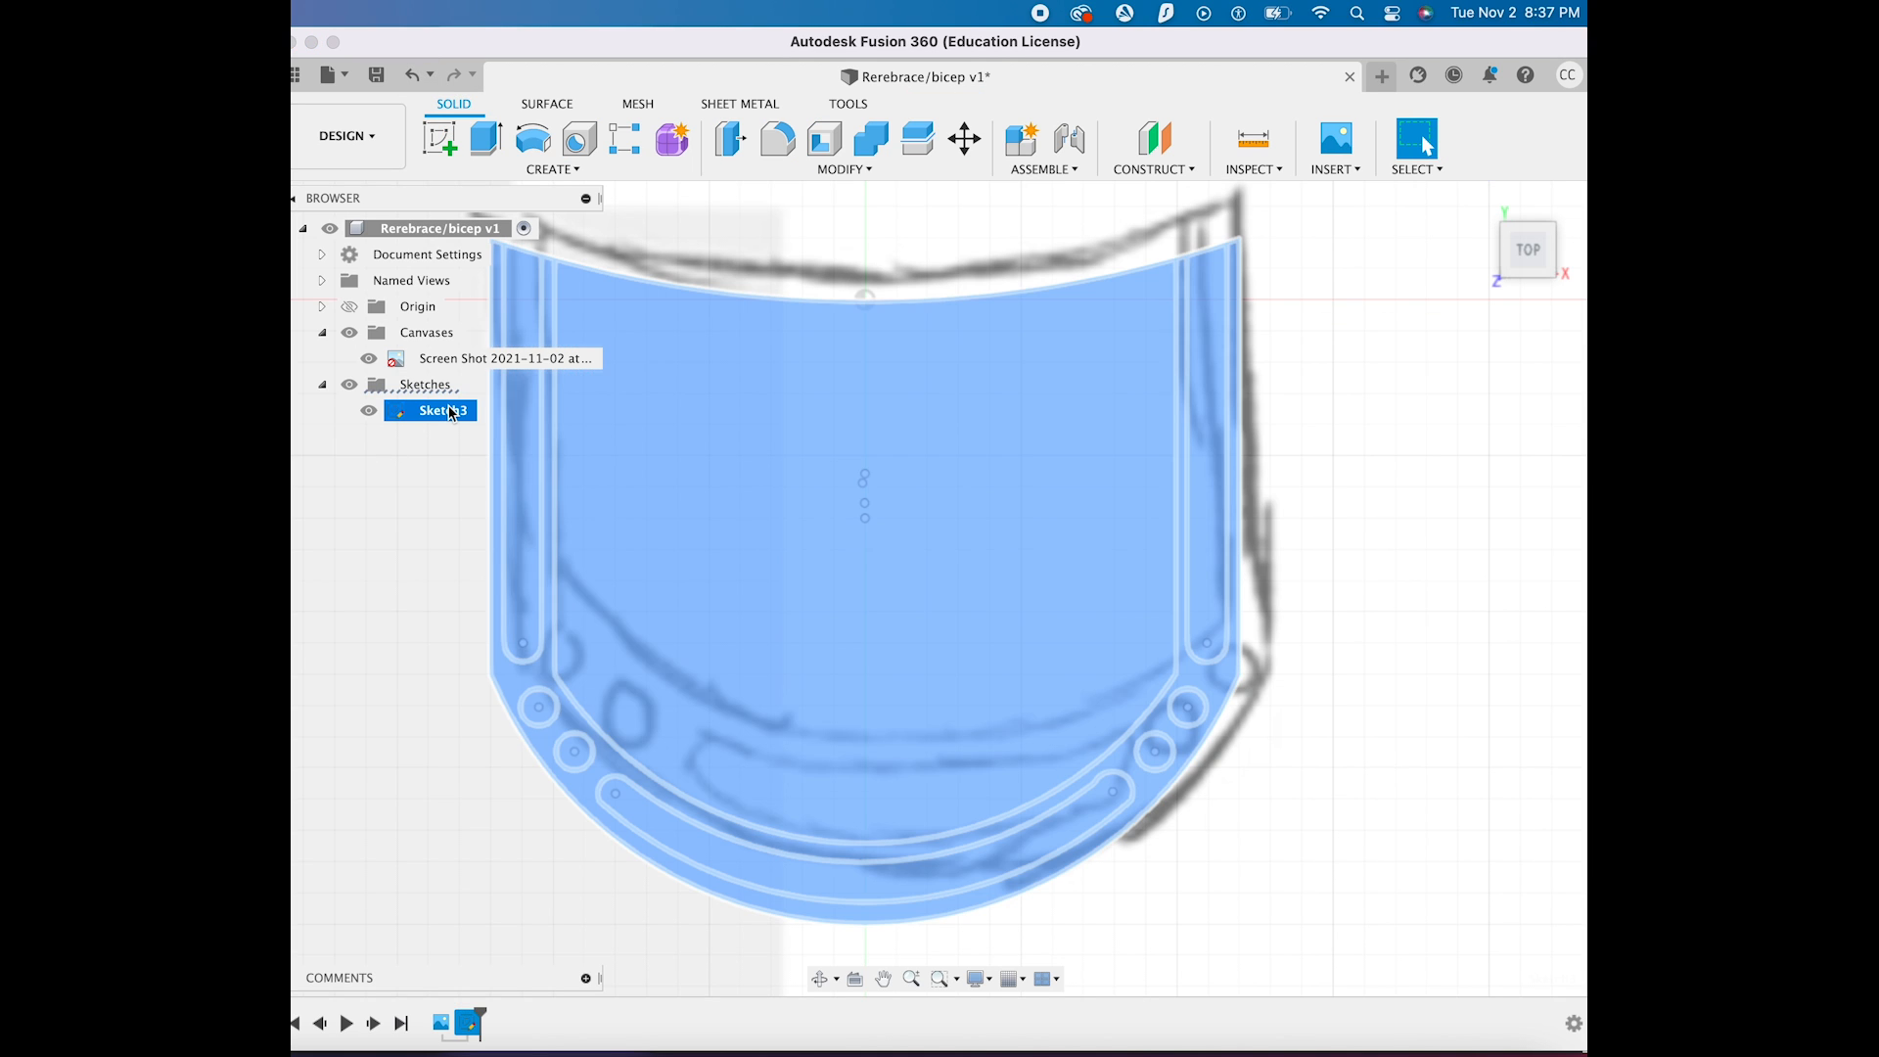
right_click(452, 413)
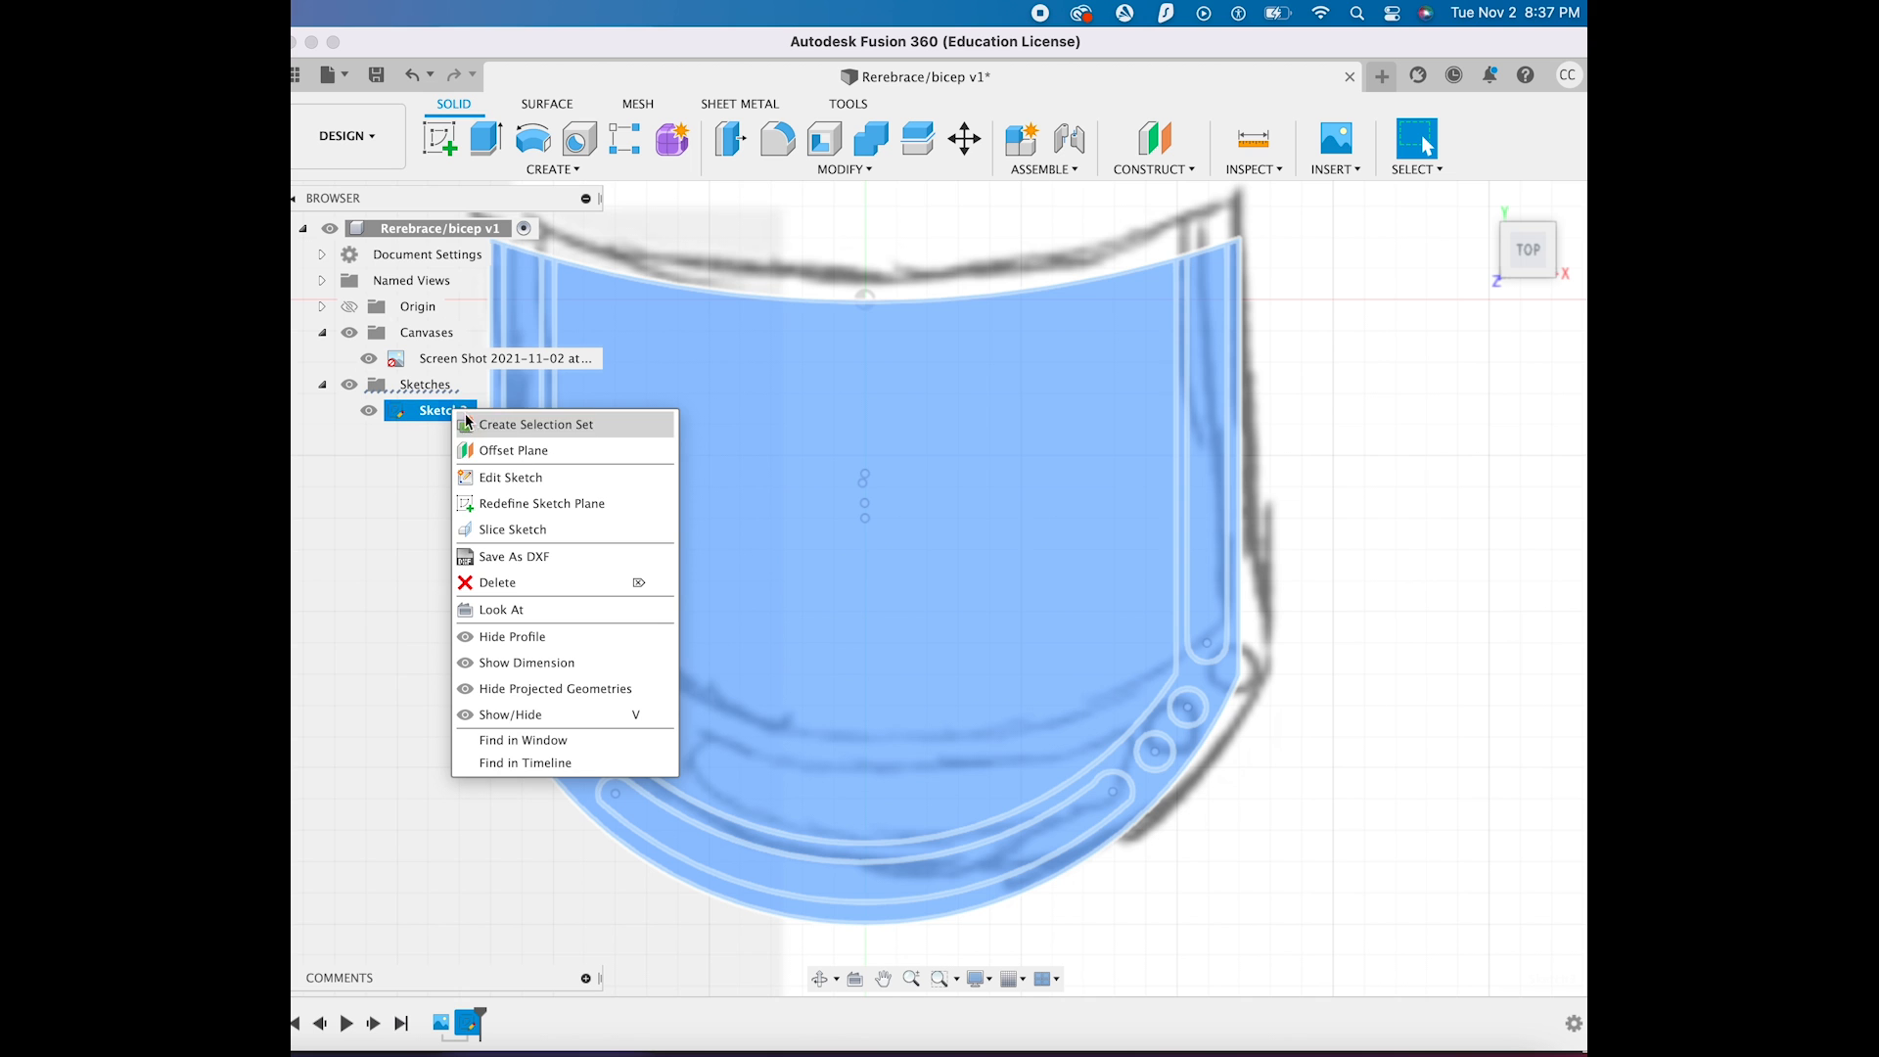
left_click(500, 476)
scroll(1095, 807, "up", 5)
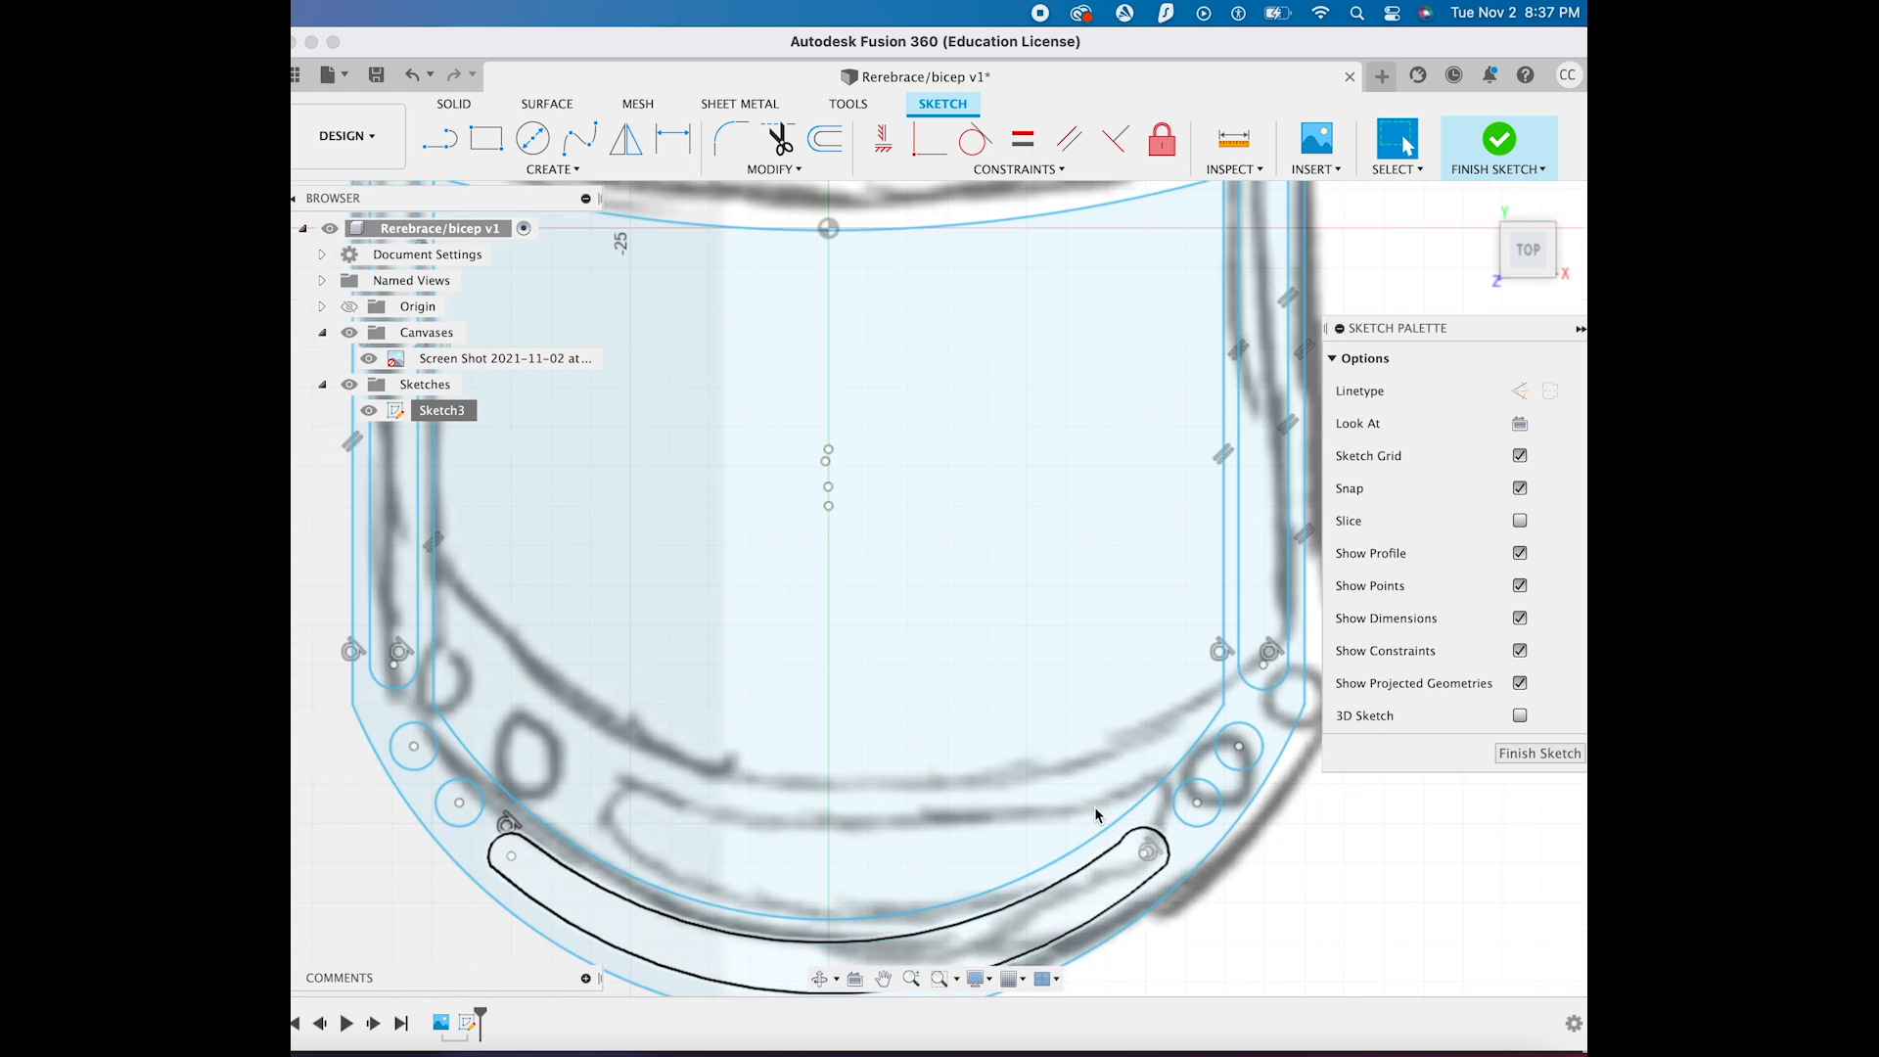
scroll(1094, 807, "down", 8)
scroll(1094, 808, "right", 4)
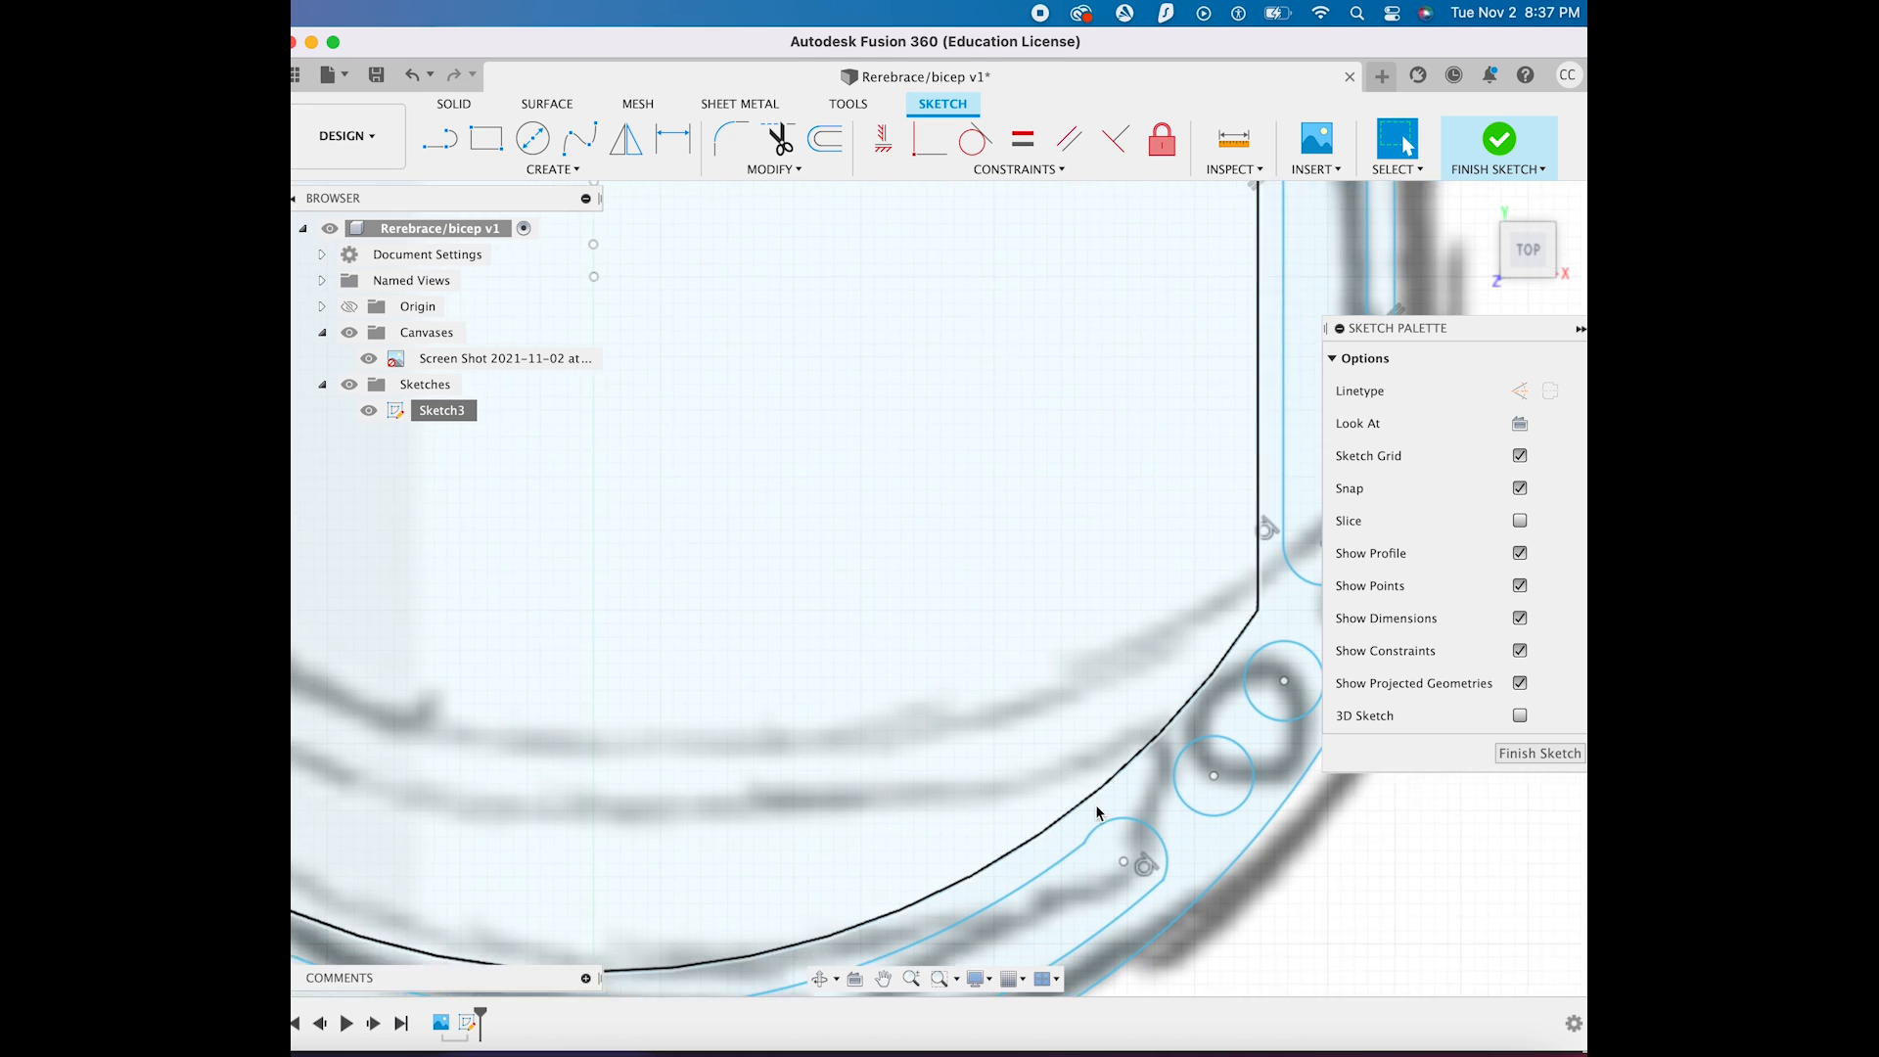
left_click_drag(1056, 783, 1071, 763)
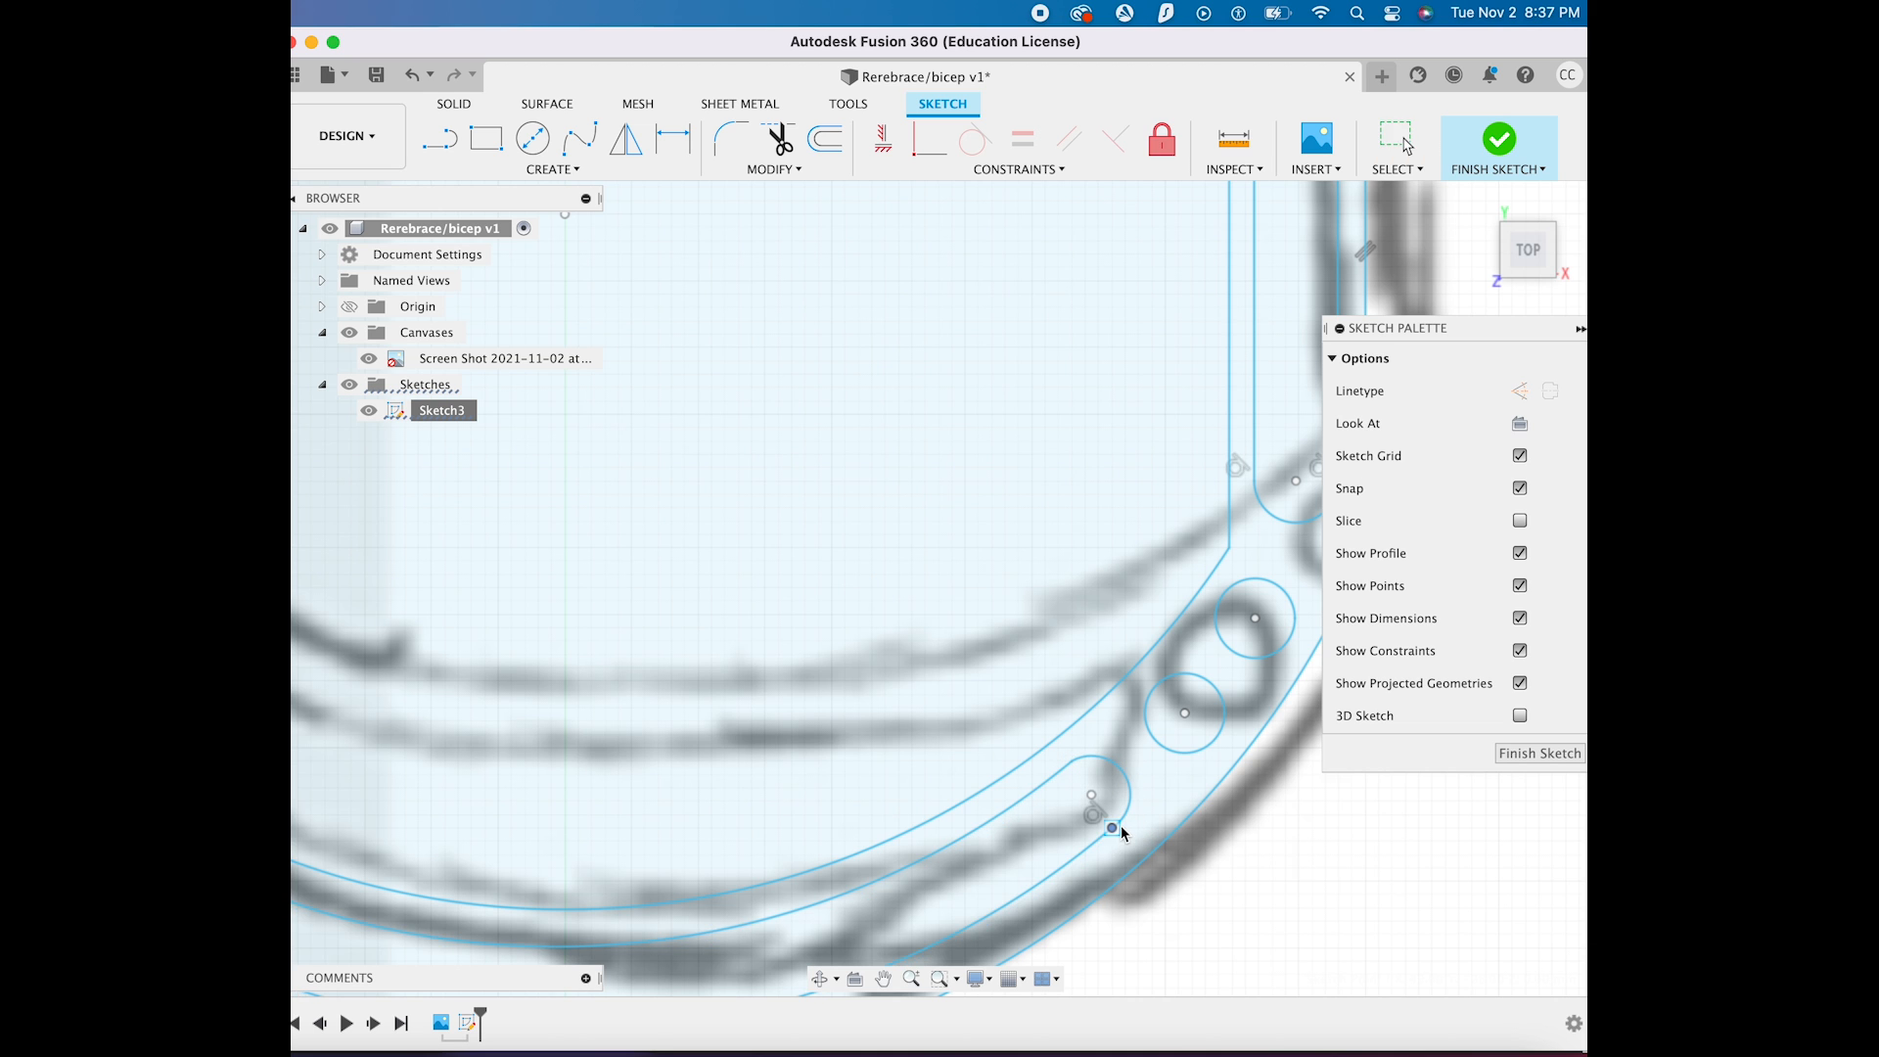
scroll(1121, 834, "down", 5)
scroll(1135, 821, "up", 5)
left_click(1499, 139)
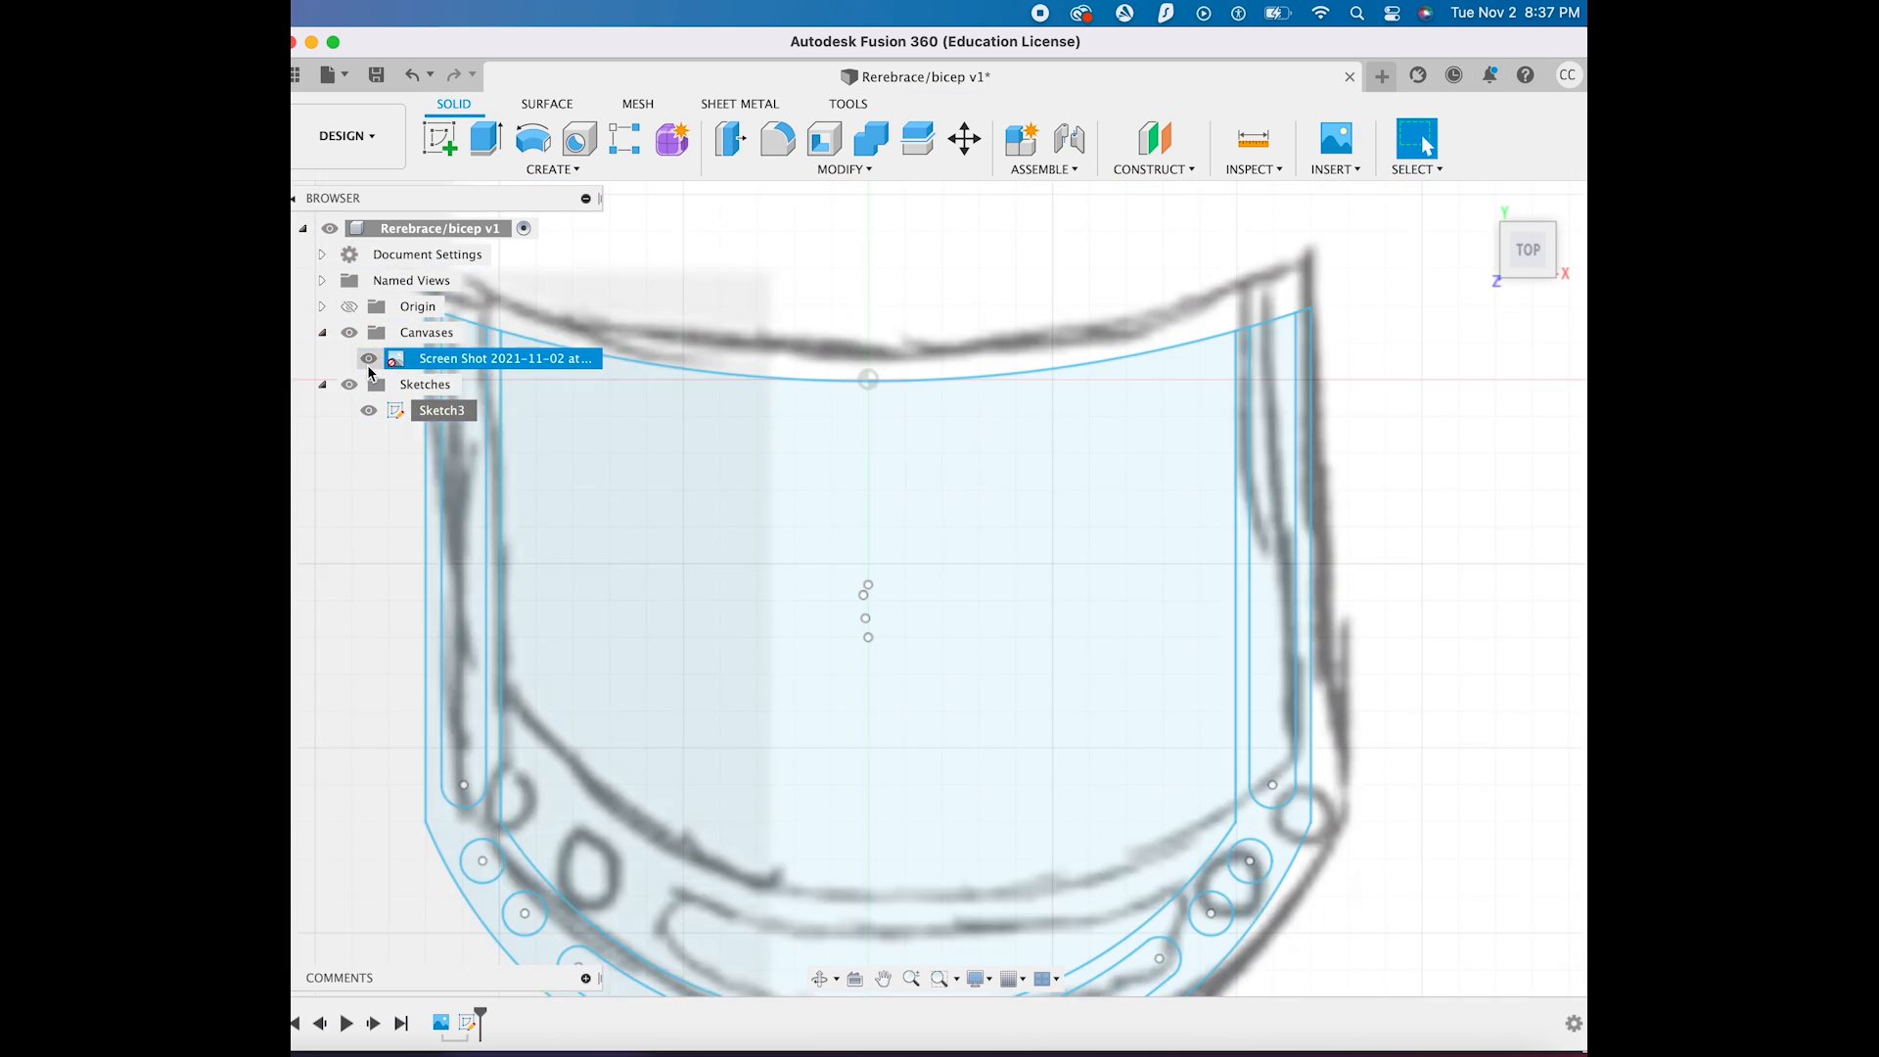
Hide the canvas and create a cylinder centred on the origin on the upright plane, about as wide as the brace outline
left_click(369, 364)
scroll(993, 511, "down", 5)
left_click(560, 172)
left_click(494, 223)
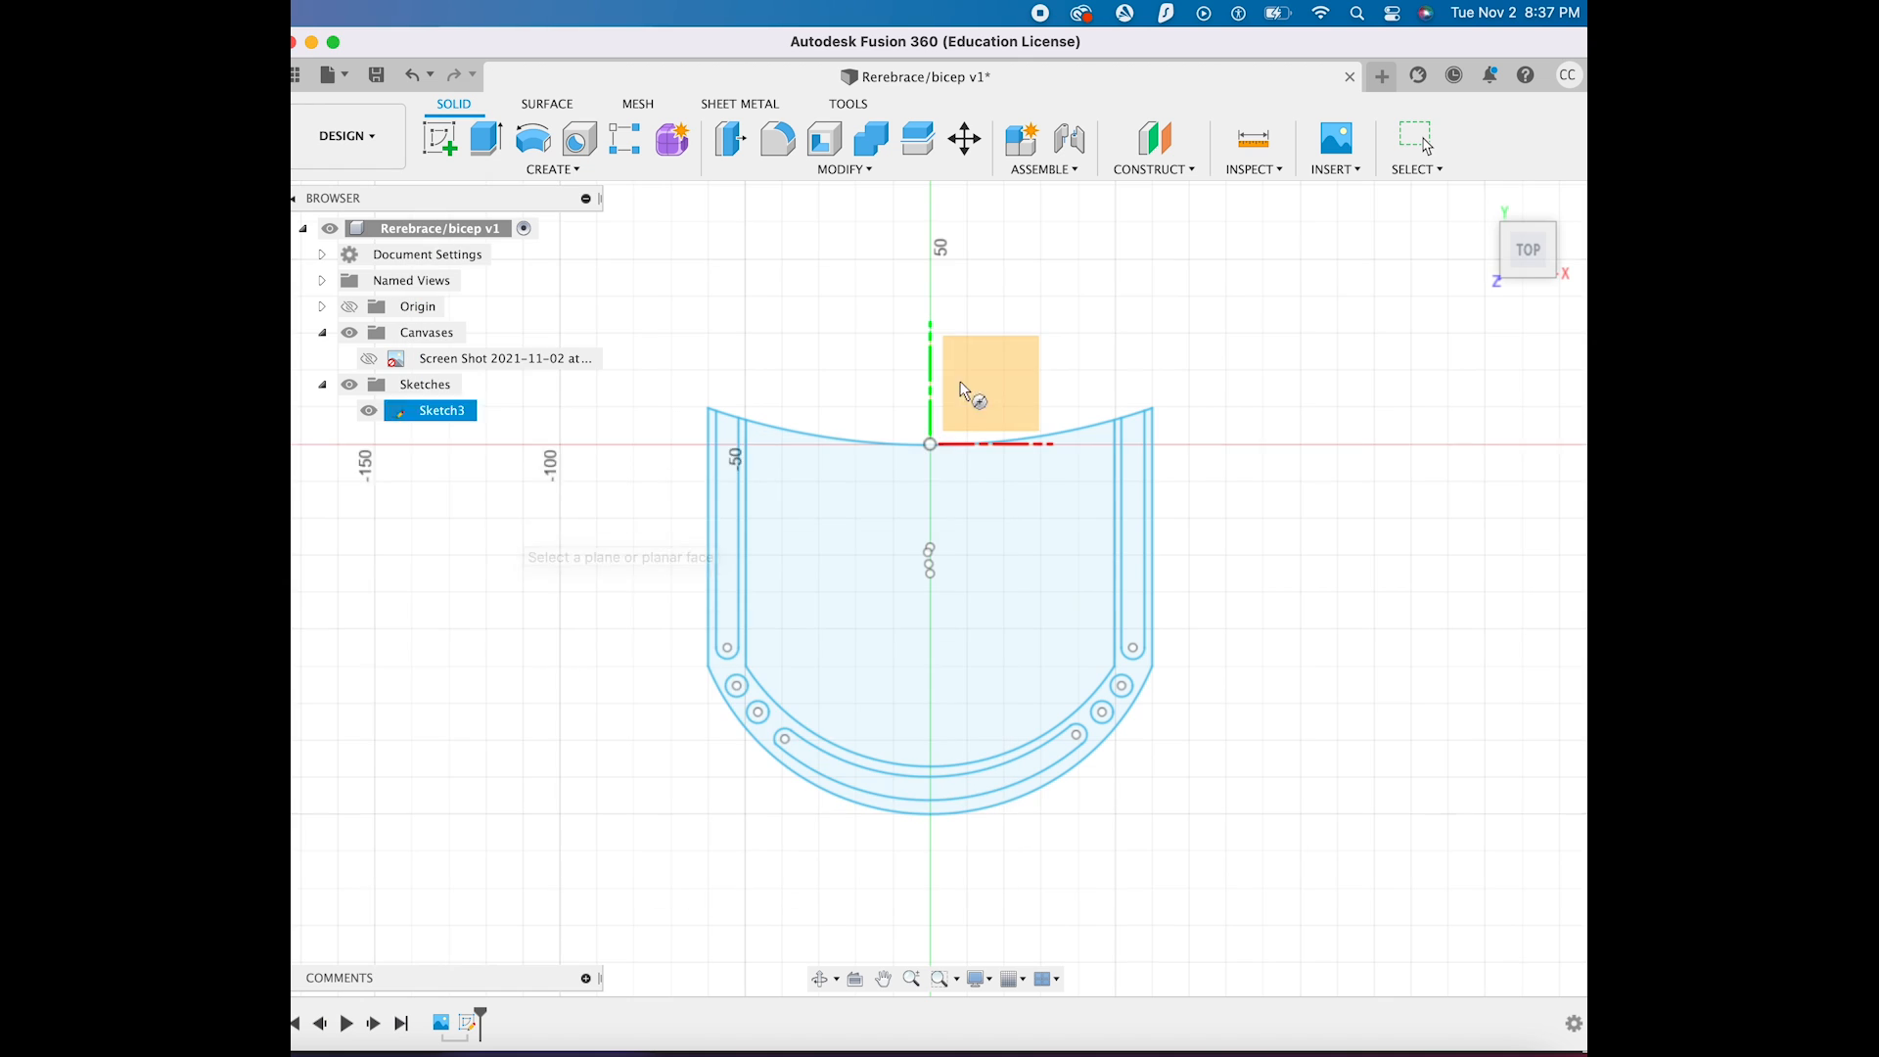
left_click_drag(1543, 272, 1525, 250)
left_click(1076, 464)
left_click(1036, 535)
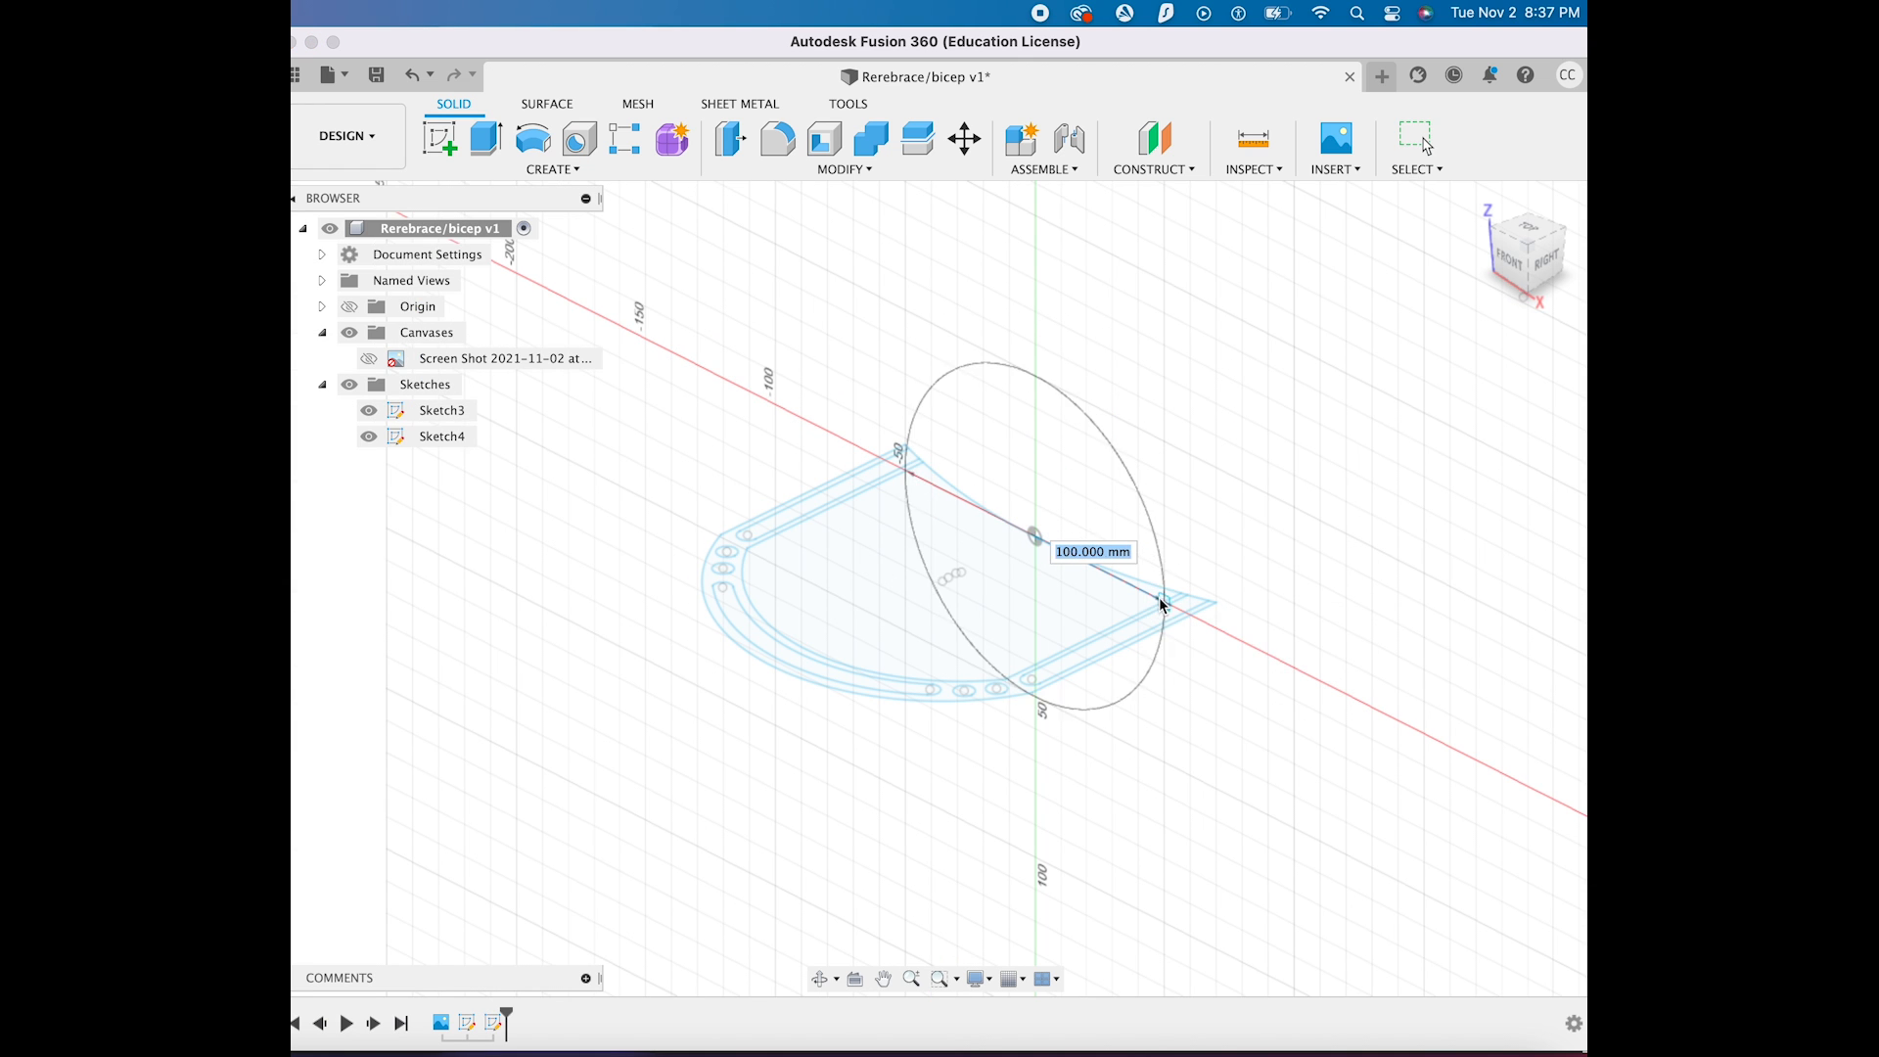
left_click(1184, 614)
left_click(874, 323)
Move the cylinder body along its axis until it covers the full length of the brace sketch
left_click(964, 137)
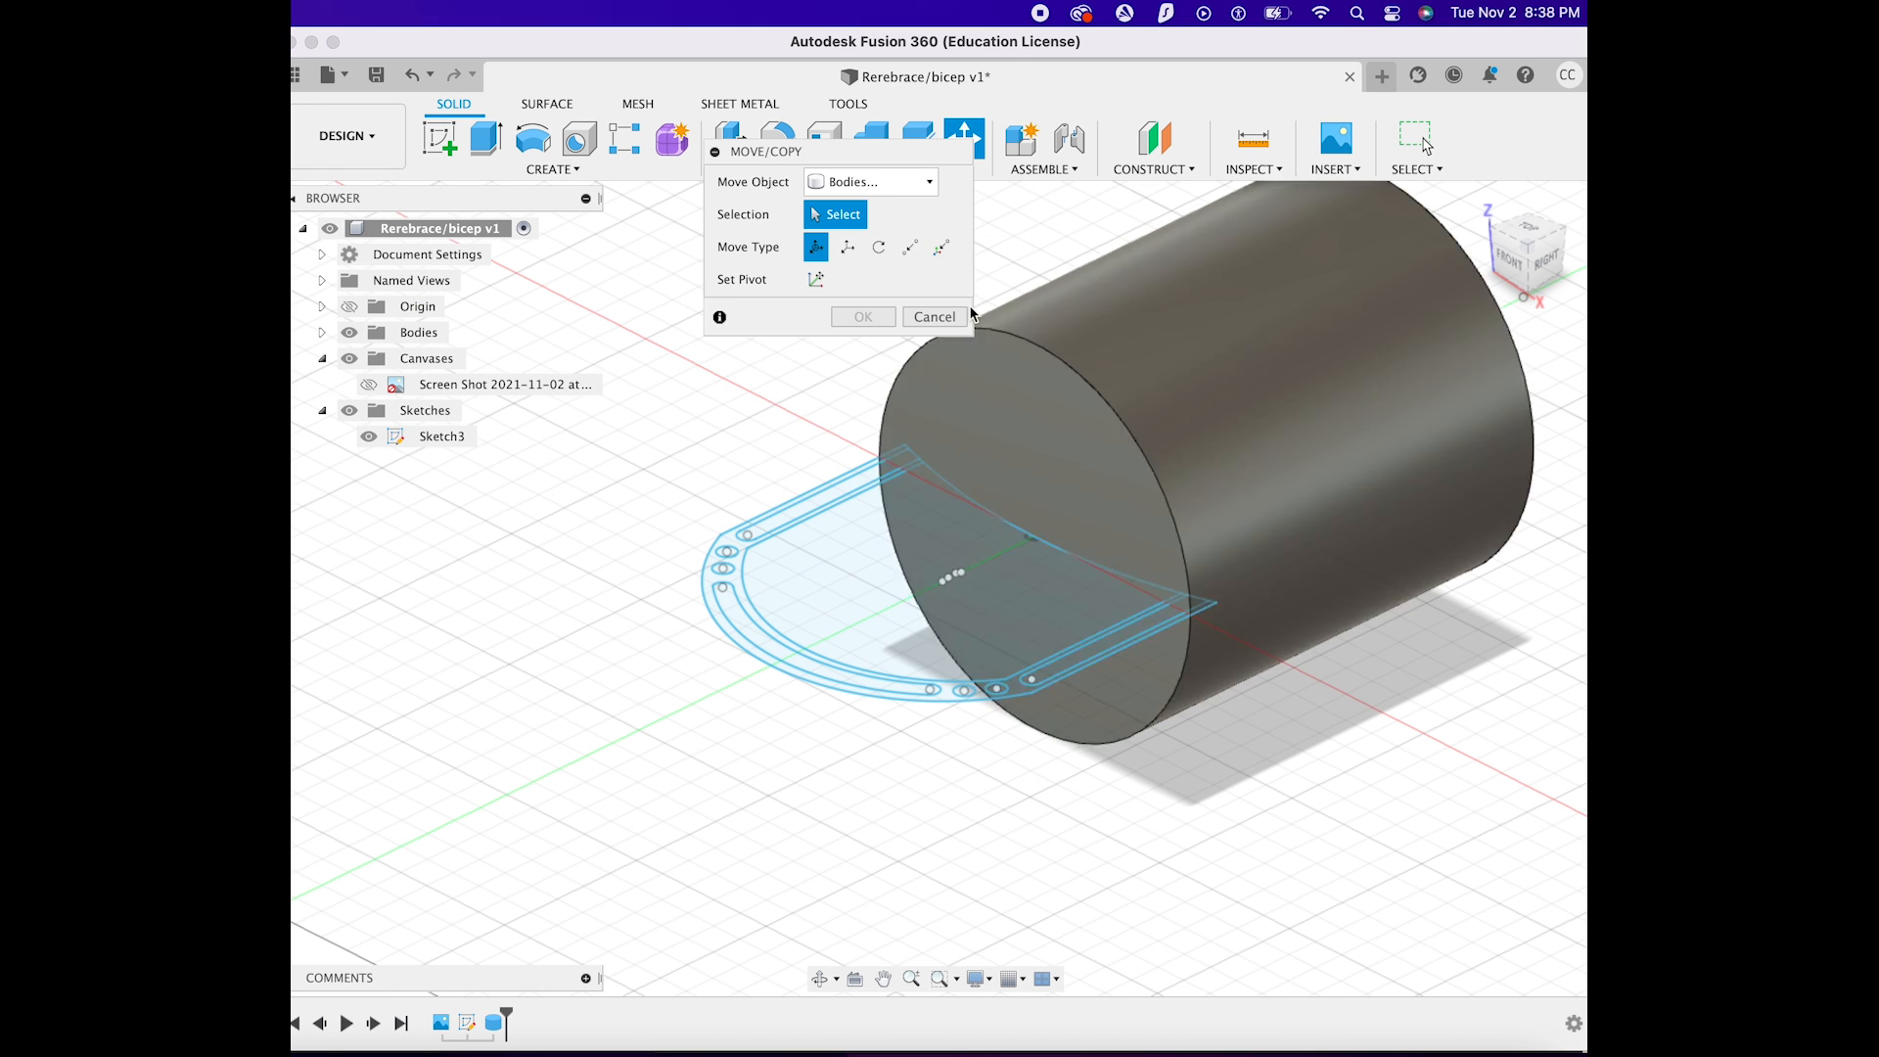
left_click(1410, 376)
left_click_drag(1418, 350, 1186, 460)
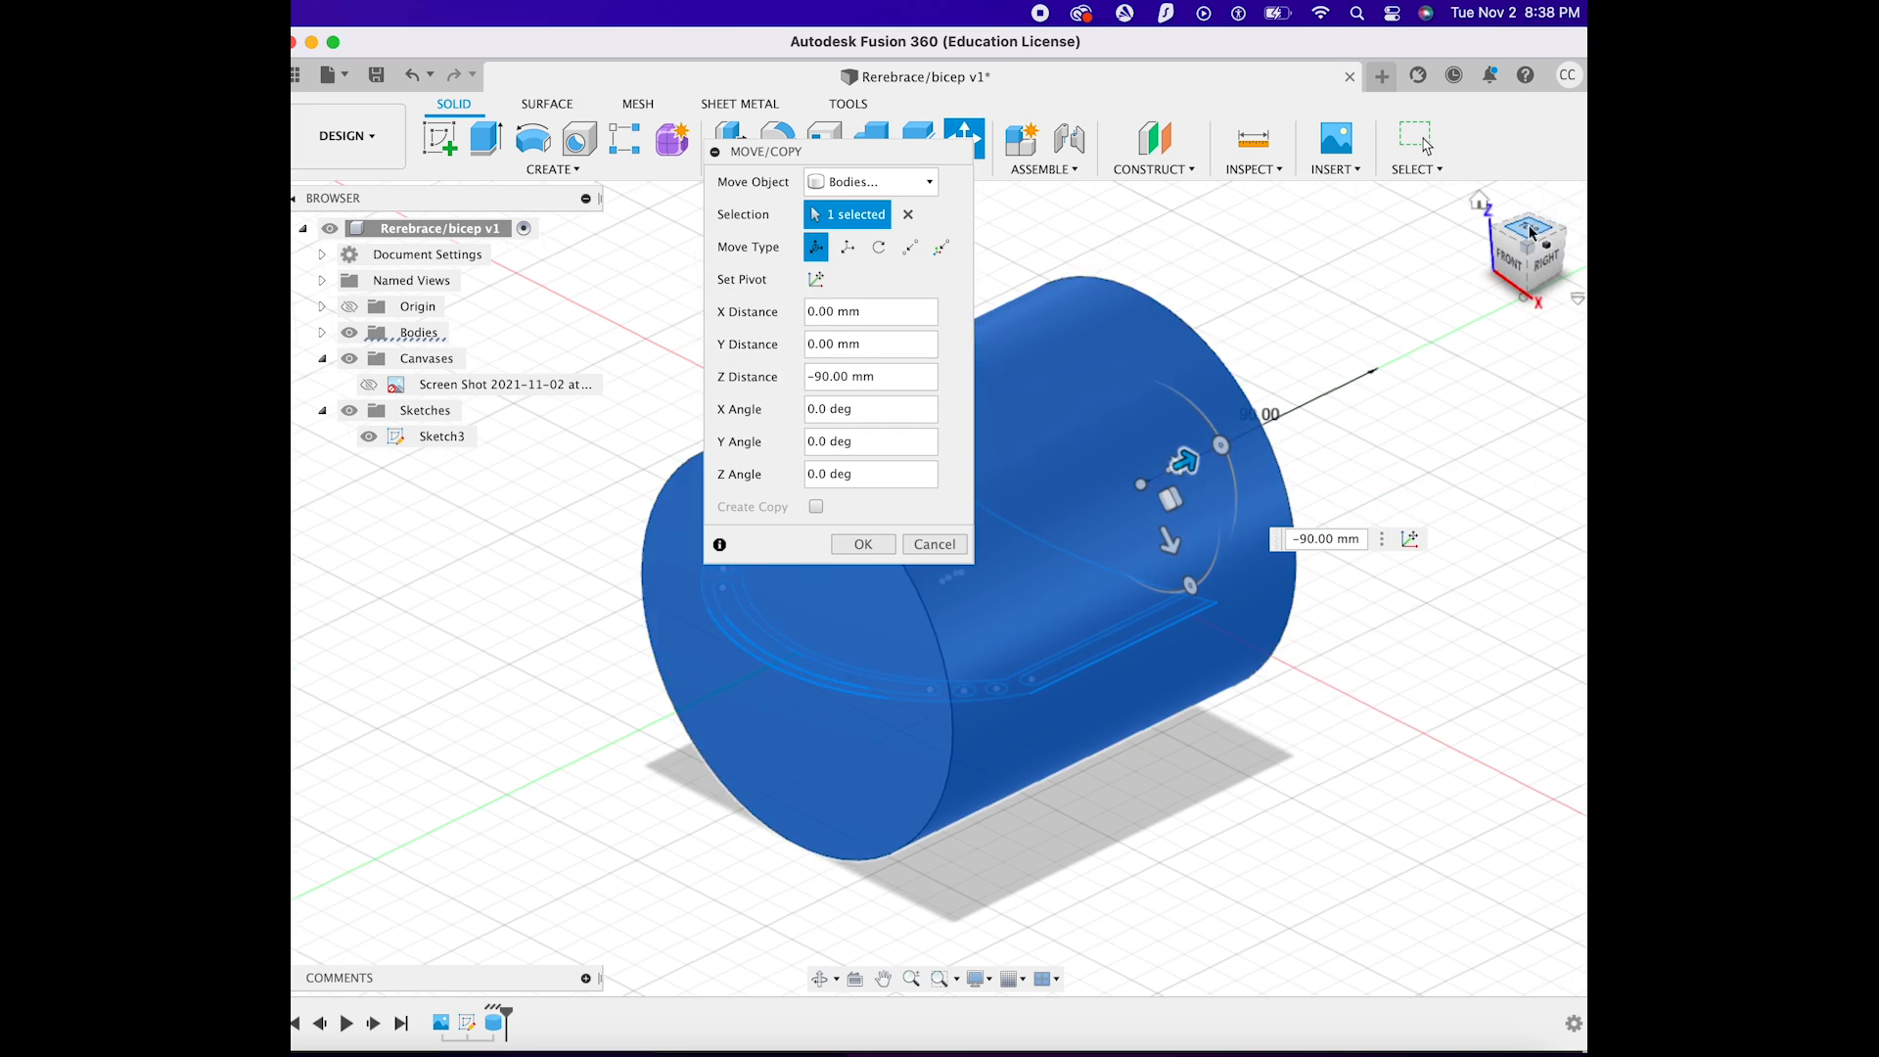
left_click(1531, 228)
left_click_drag(1289, 585, 1217, 584)
left_click(862, 550)
left_click_drag(1531, 251, 1090, 264)
left_click(1534, 256)
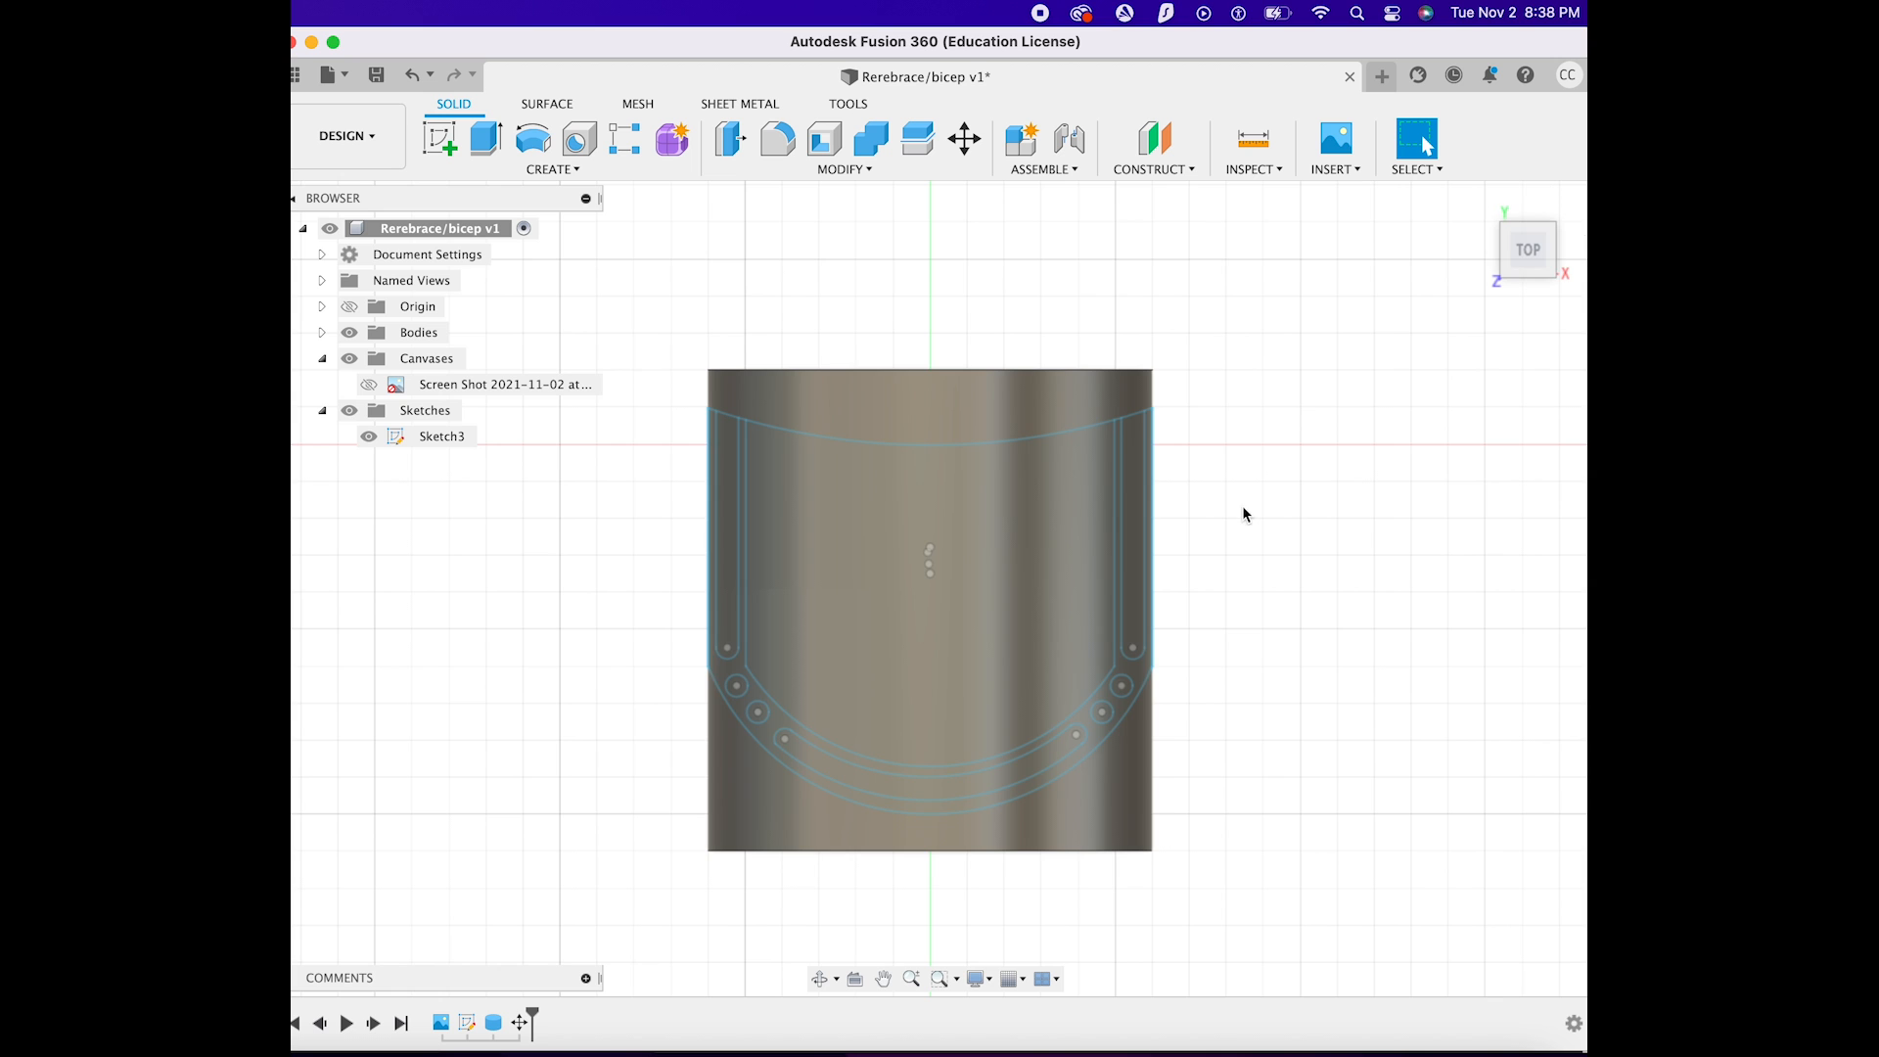
Scale the cylinder body uniformly by a factor of 1.029
scroll(1242, 505, "up", 5)
scroll(1242, 509, "down", 3)
left_click(996, 376)
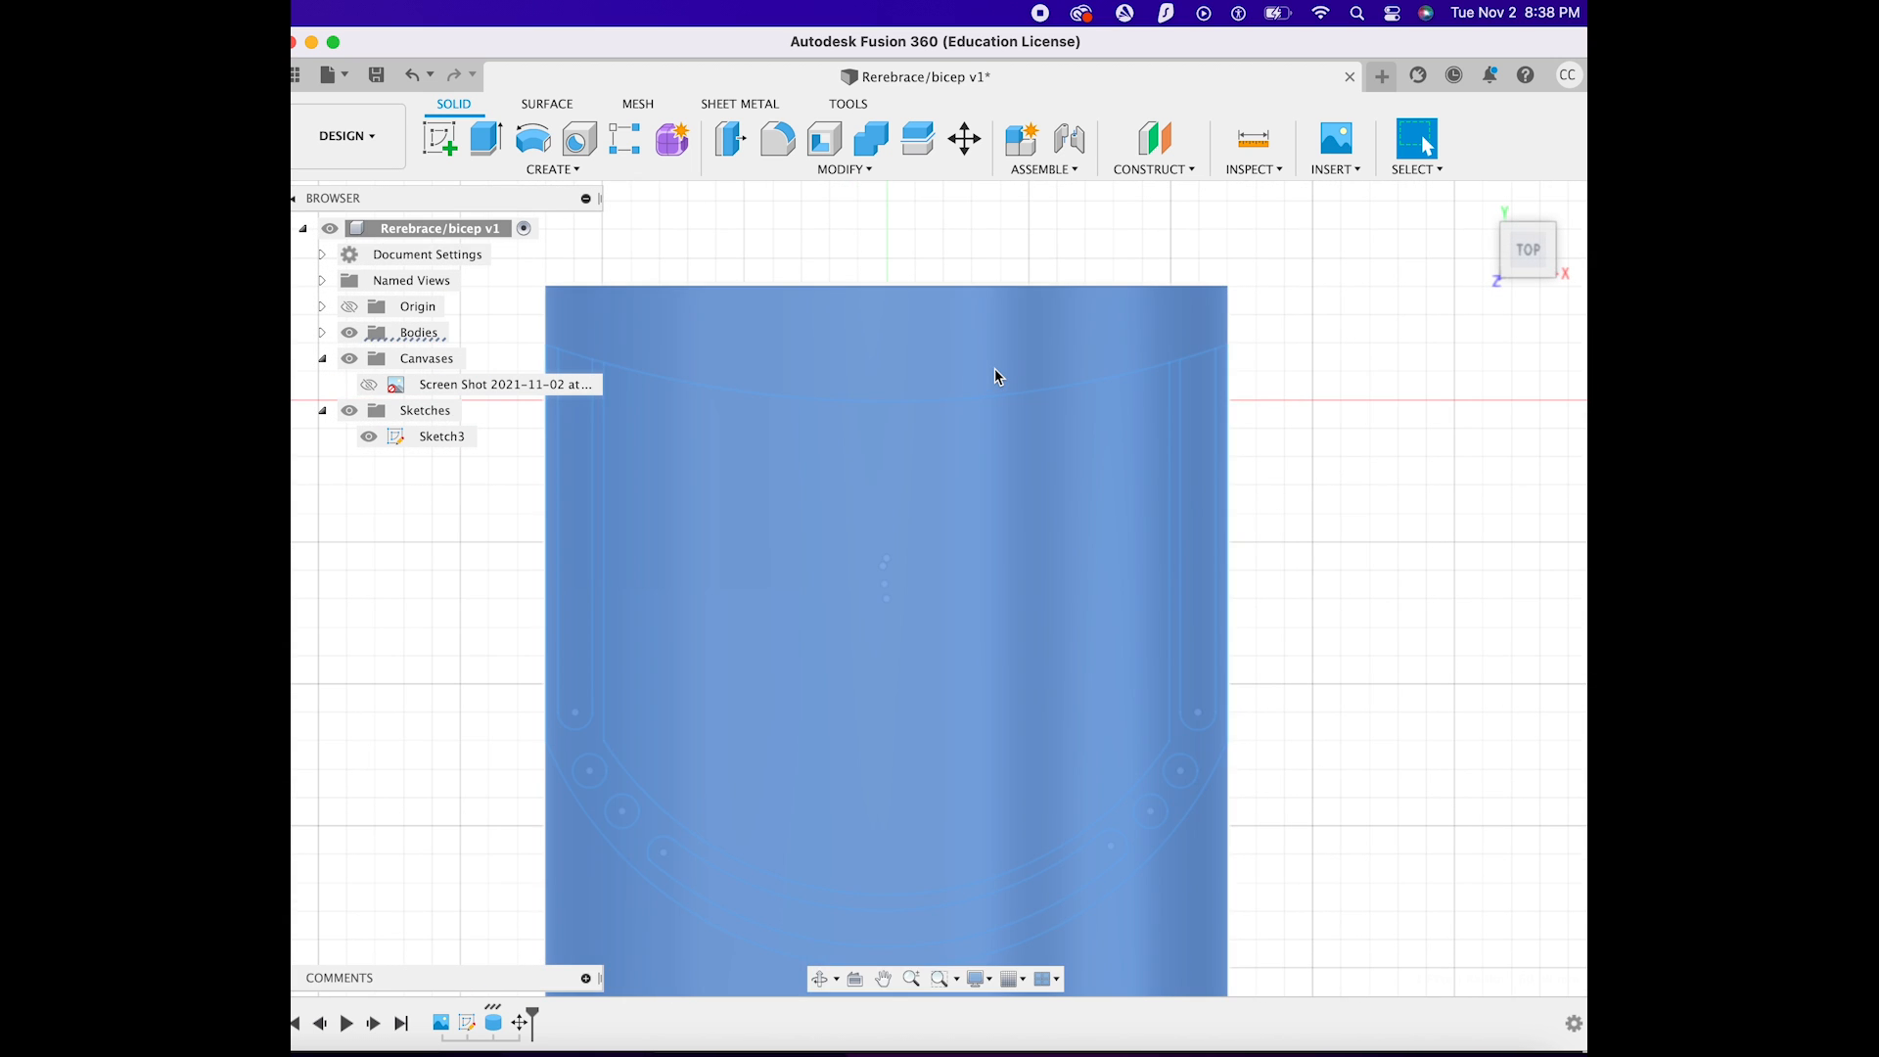
key("s")
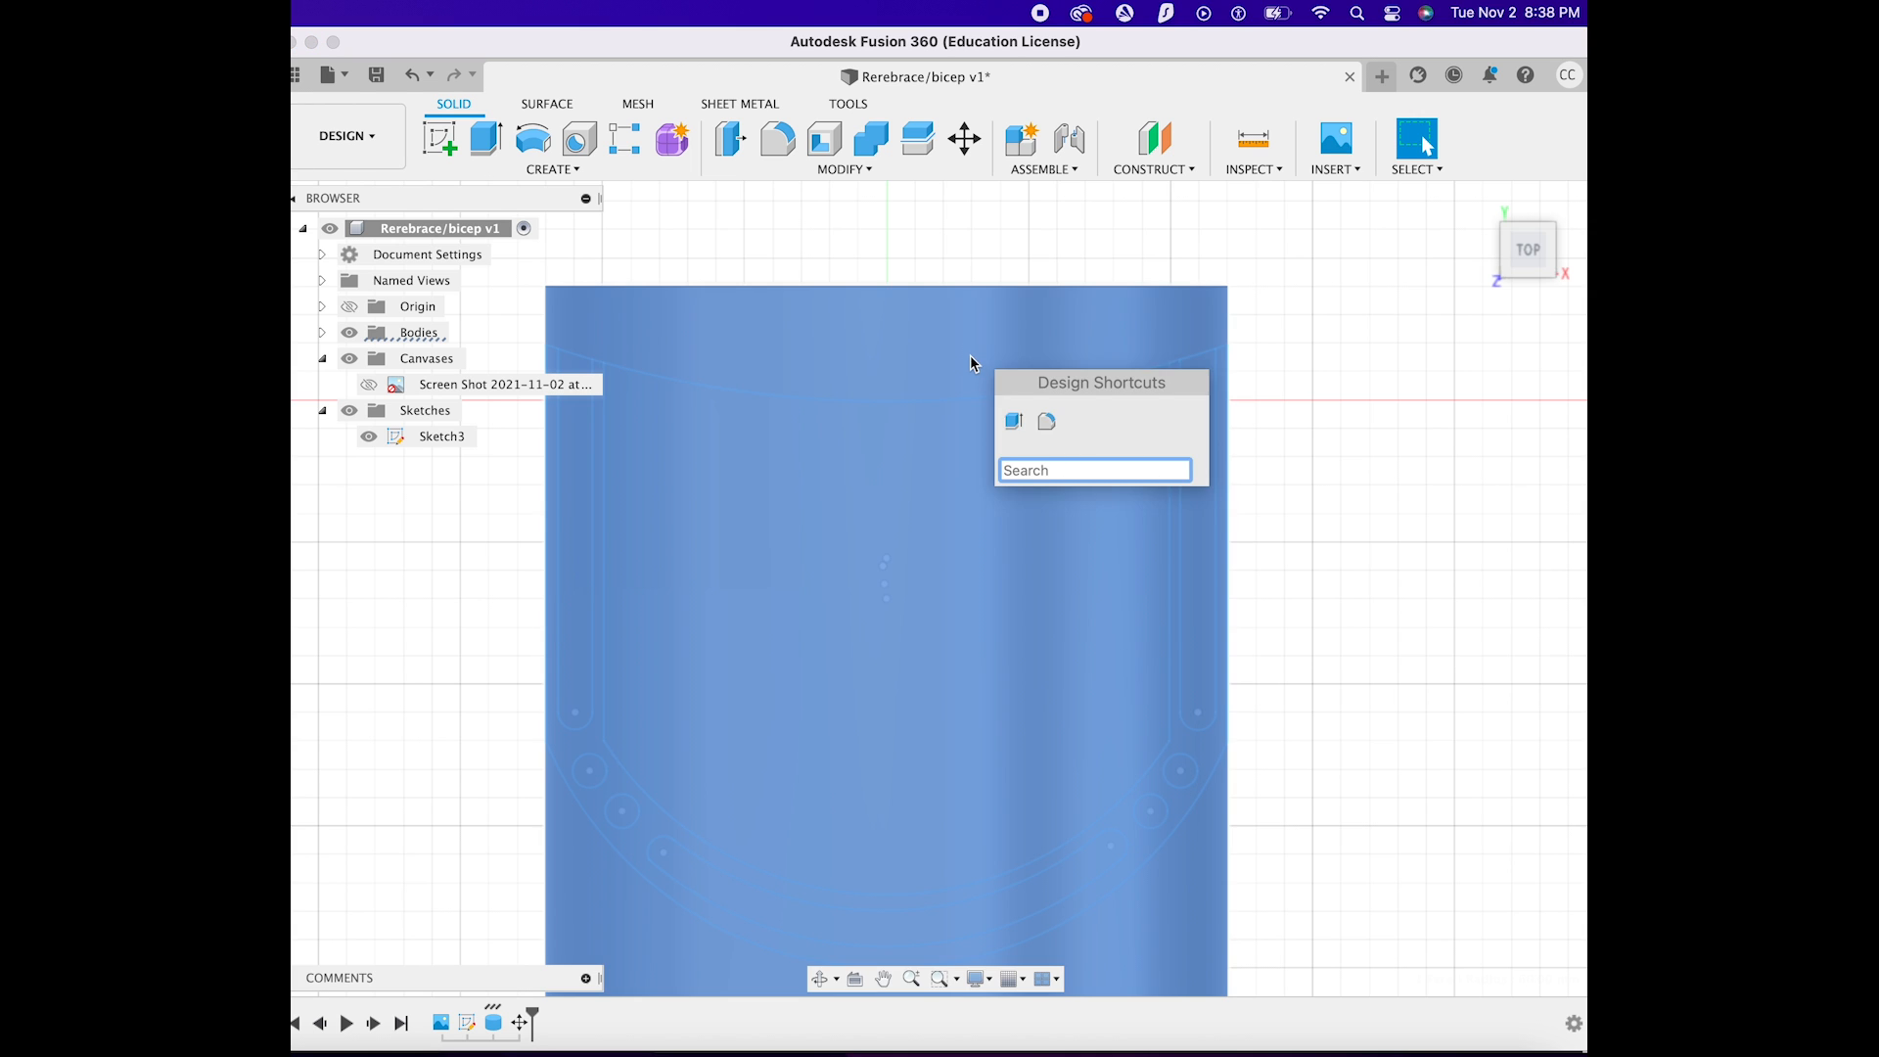
left_click(844, 169)
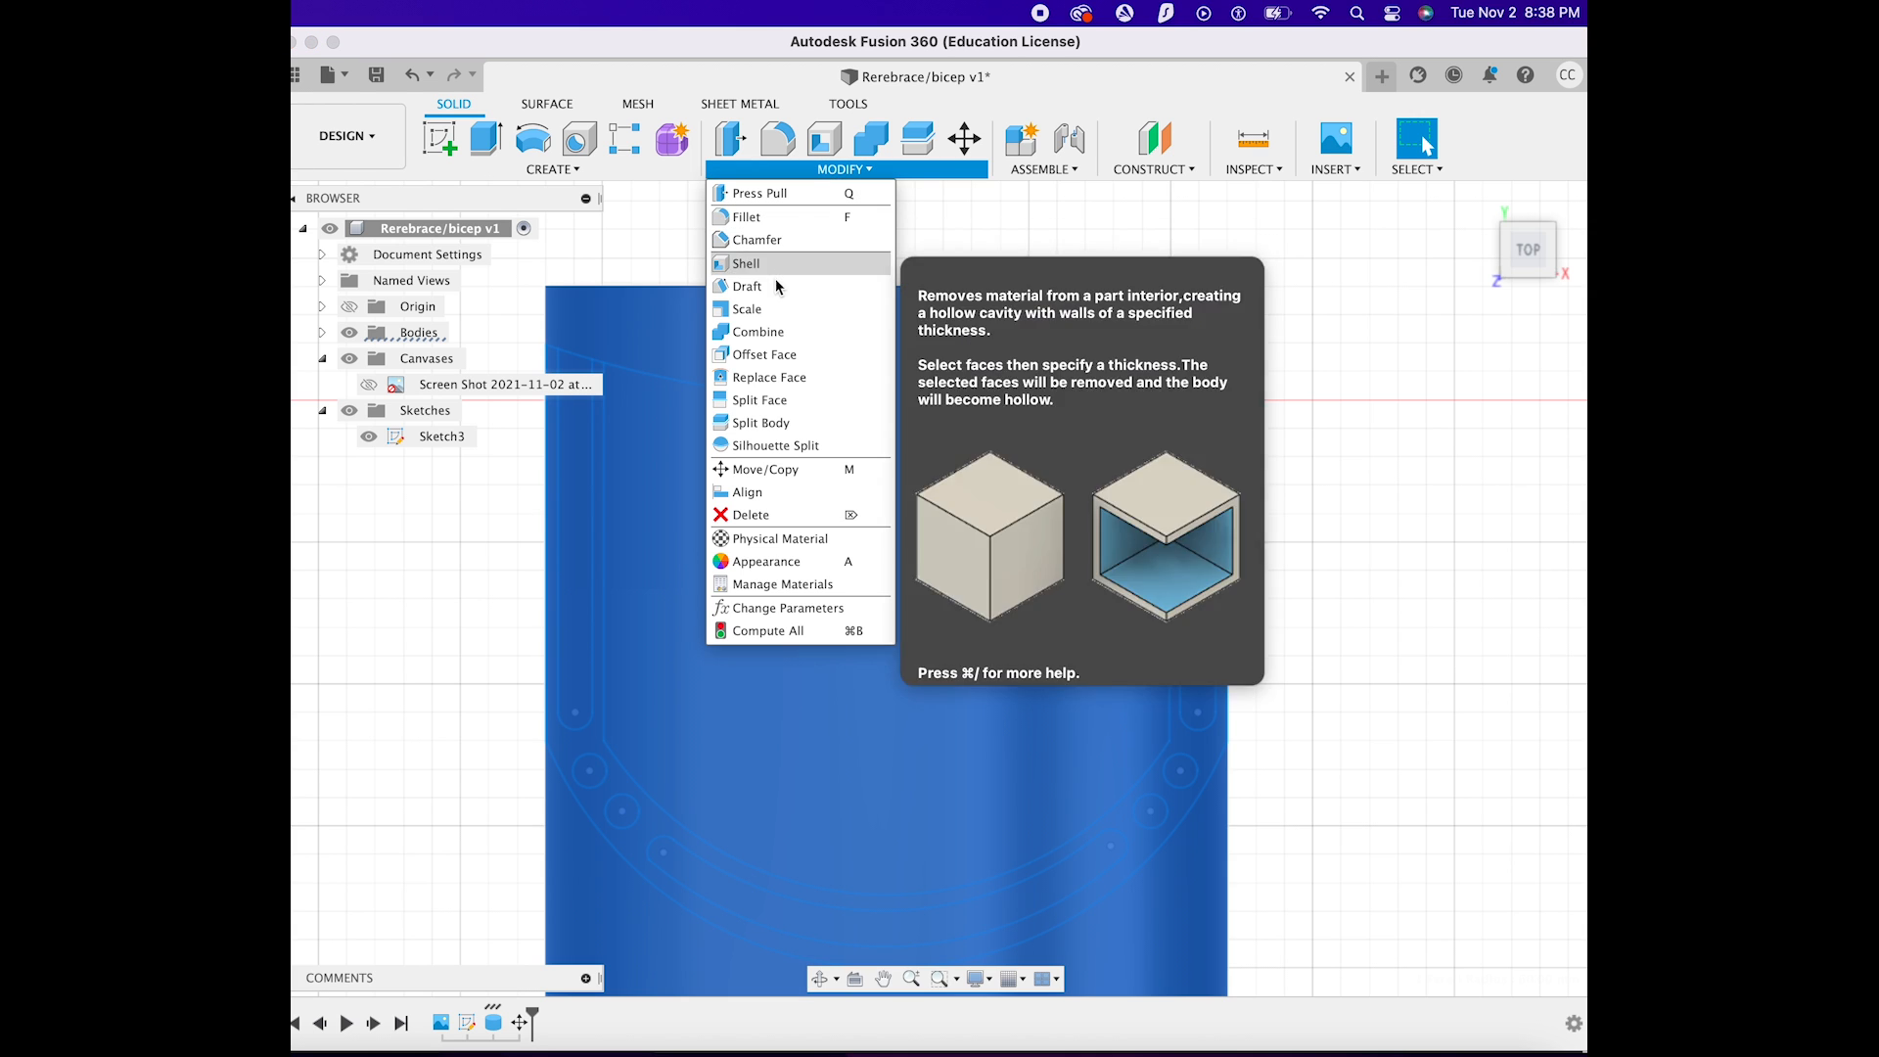
left_click(772, 309)
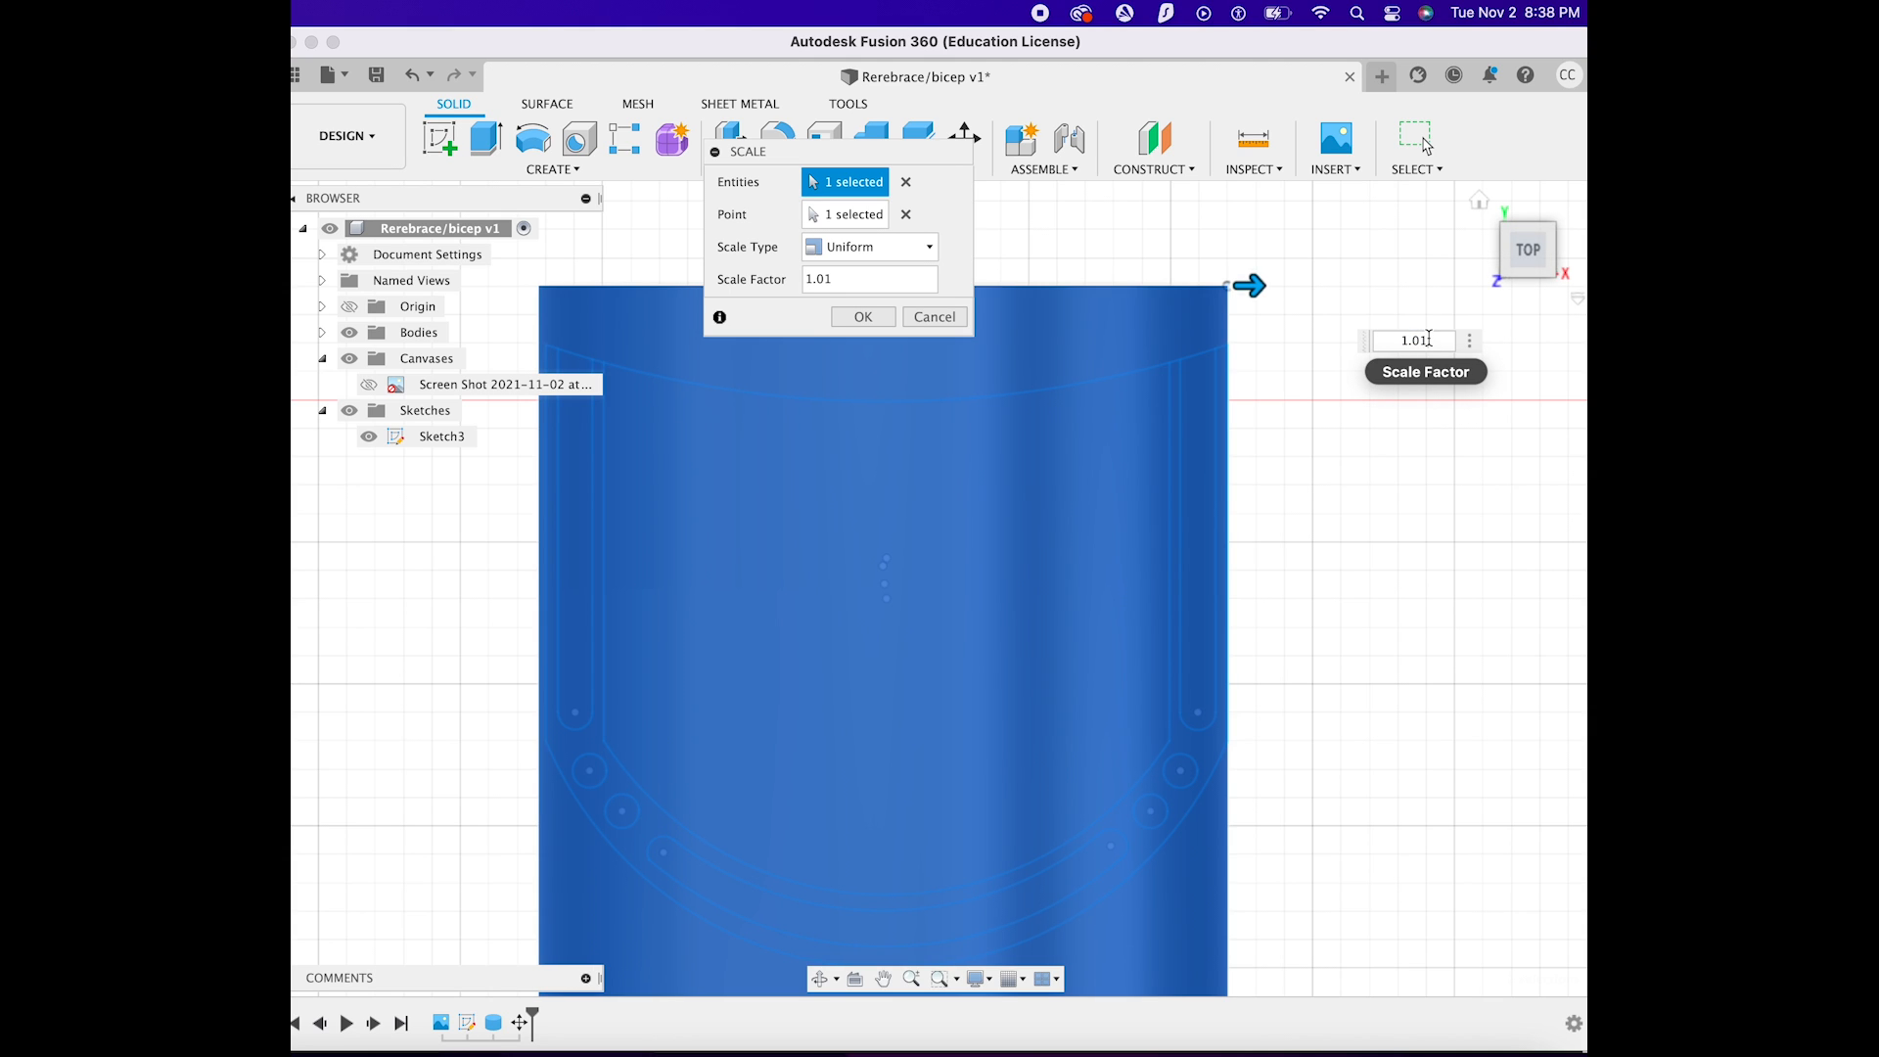
left_click_drag(1260, 296, 1259, 289)
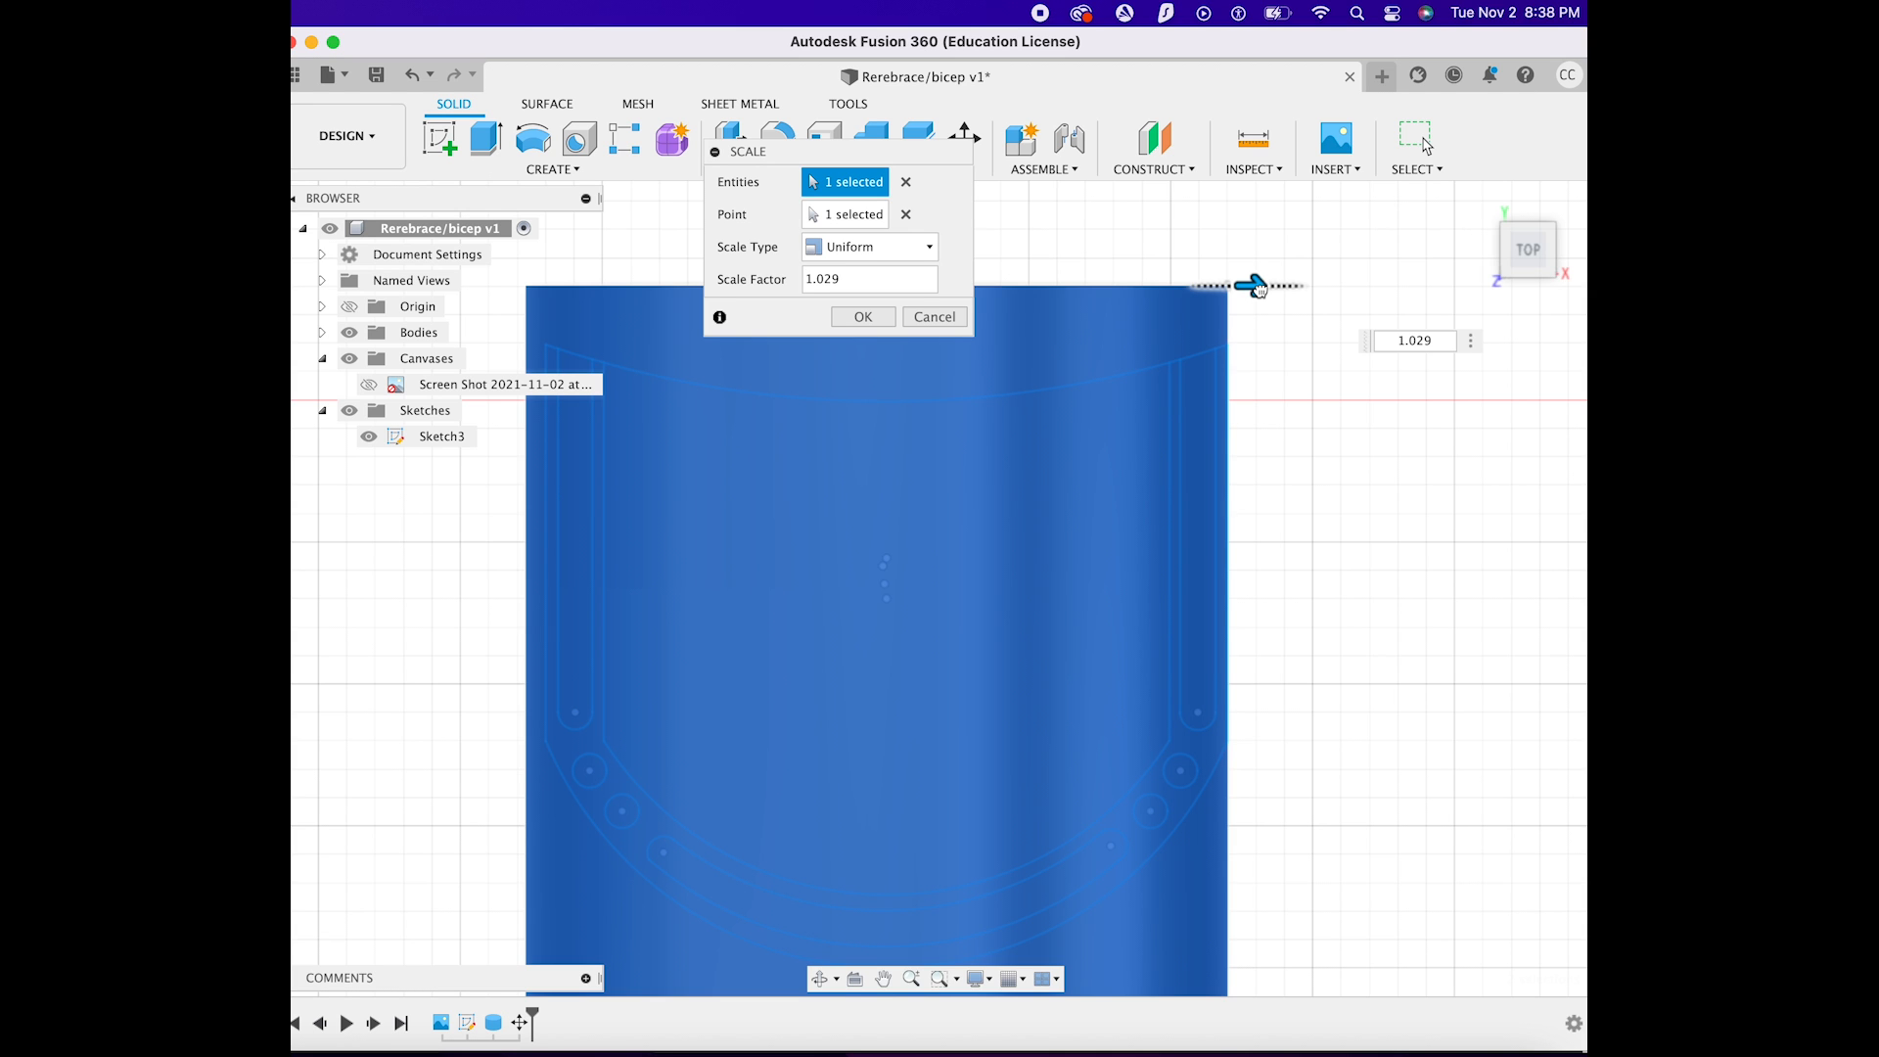
left_click(929, 319)
Shift the scaled cylinder sideways by 2 mm to centre it over the brace sketch
key("m")
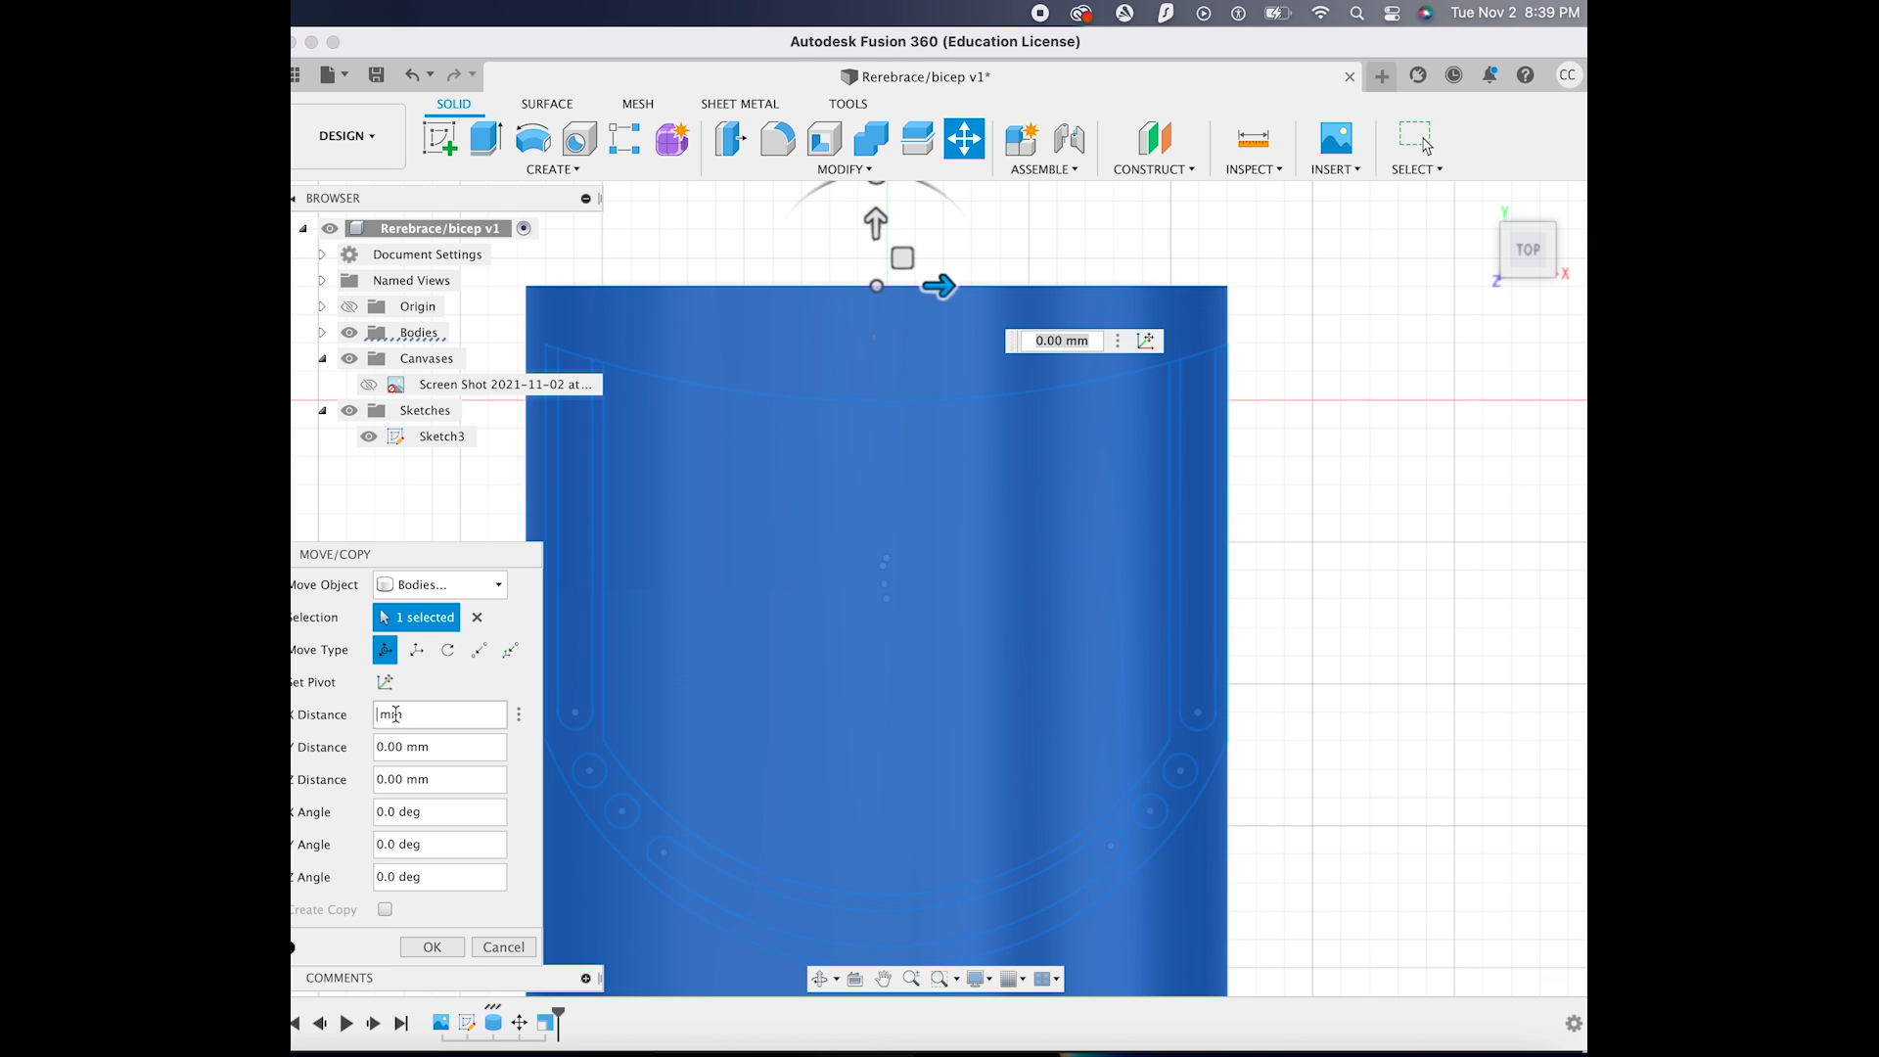
key("Return")
left_click(874, 317)
key("m")
mouse_move(940, 286)
left_mouse_down()
mouse_move(968, 285)
mouse_move(939, 286)
left_mouse_up()
key("BackSpace")
key("BackSpace")
key("BackSpace")
type("1")
key("BackSpace")
type("3")
key("BackSpace")
type("2")
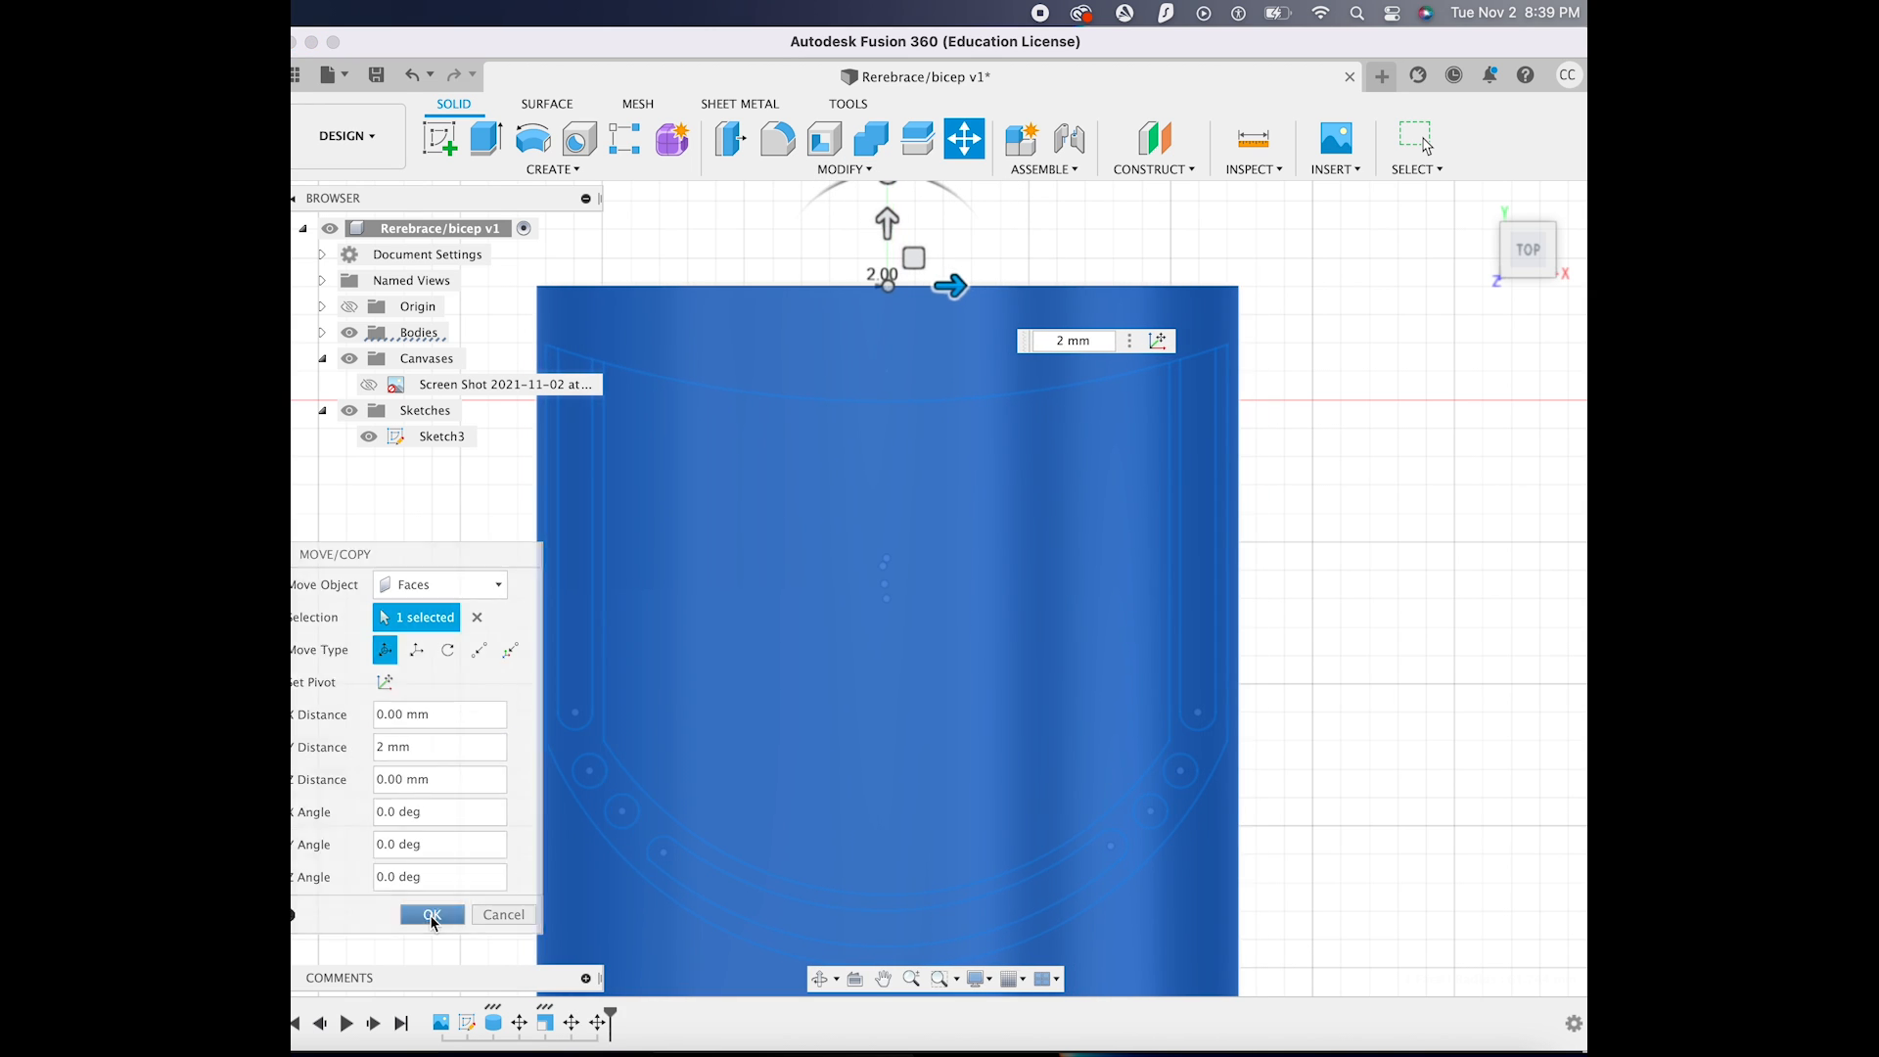
left_click(432, 915)
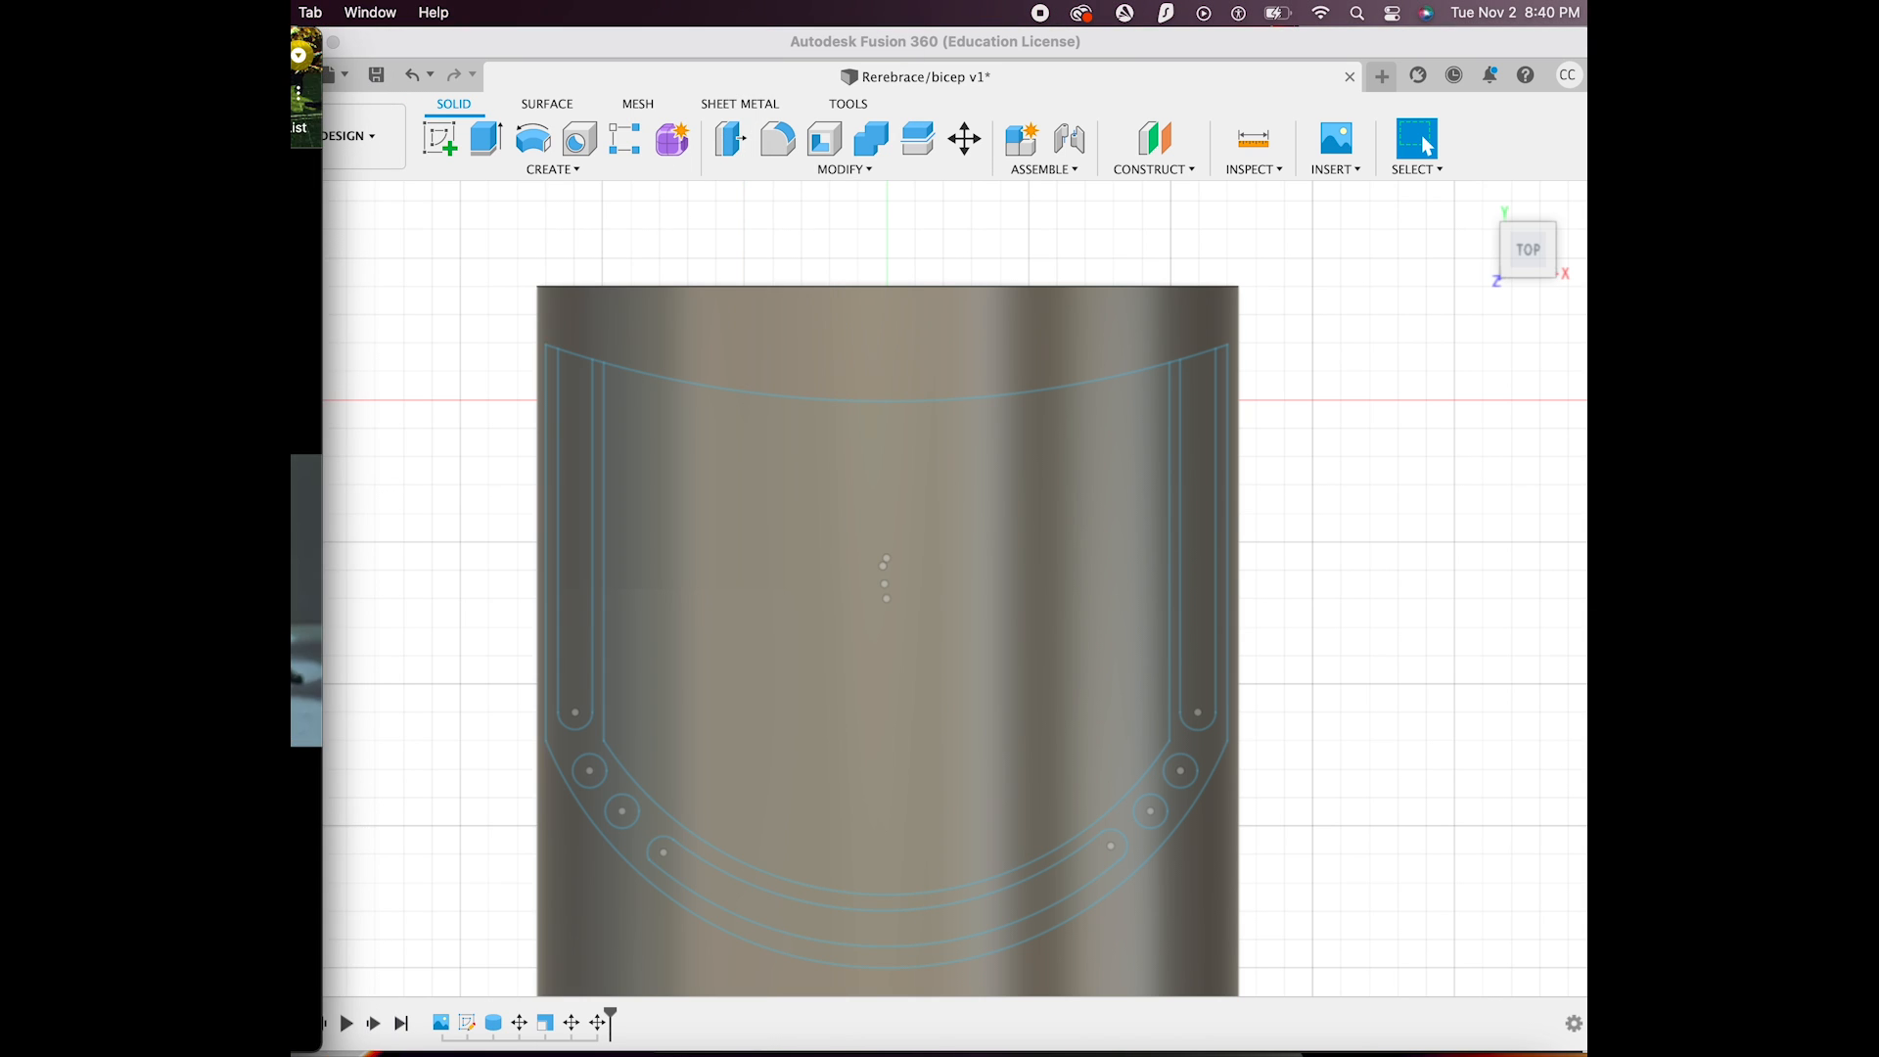
Hide the cylinder and select the sketch profiles of the inner panel, both side slots, the four circles and the curved bottom slot
left_click(524, 613)
middle_click_drag(1383, 460, 1302, 529, "shift")
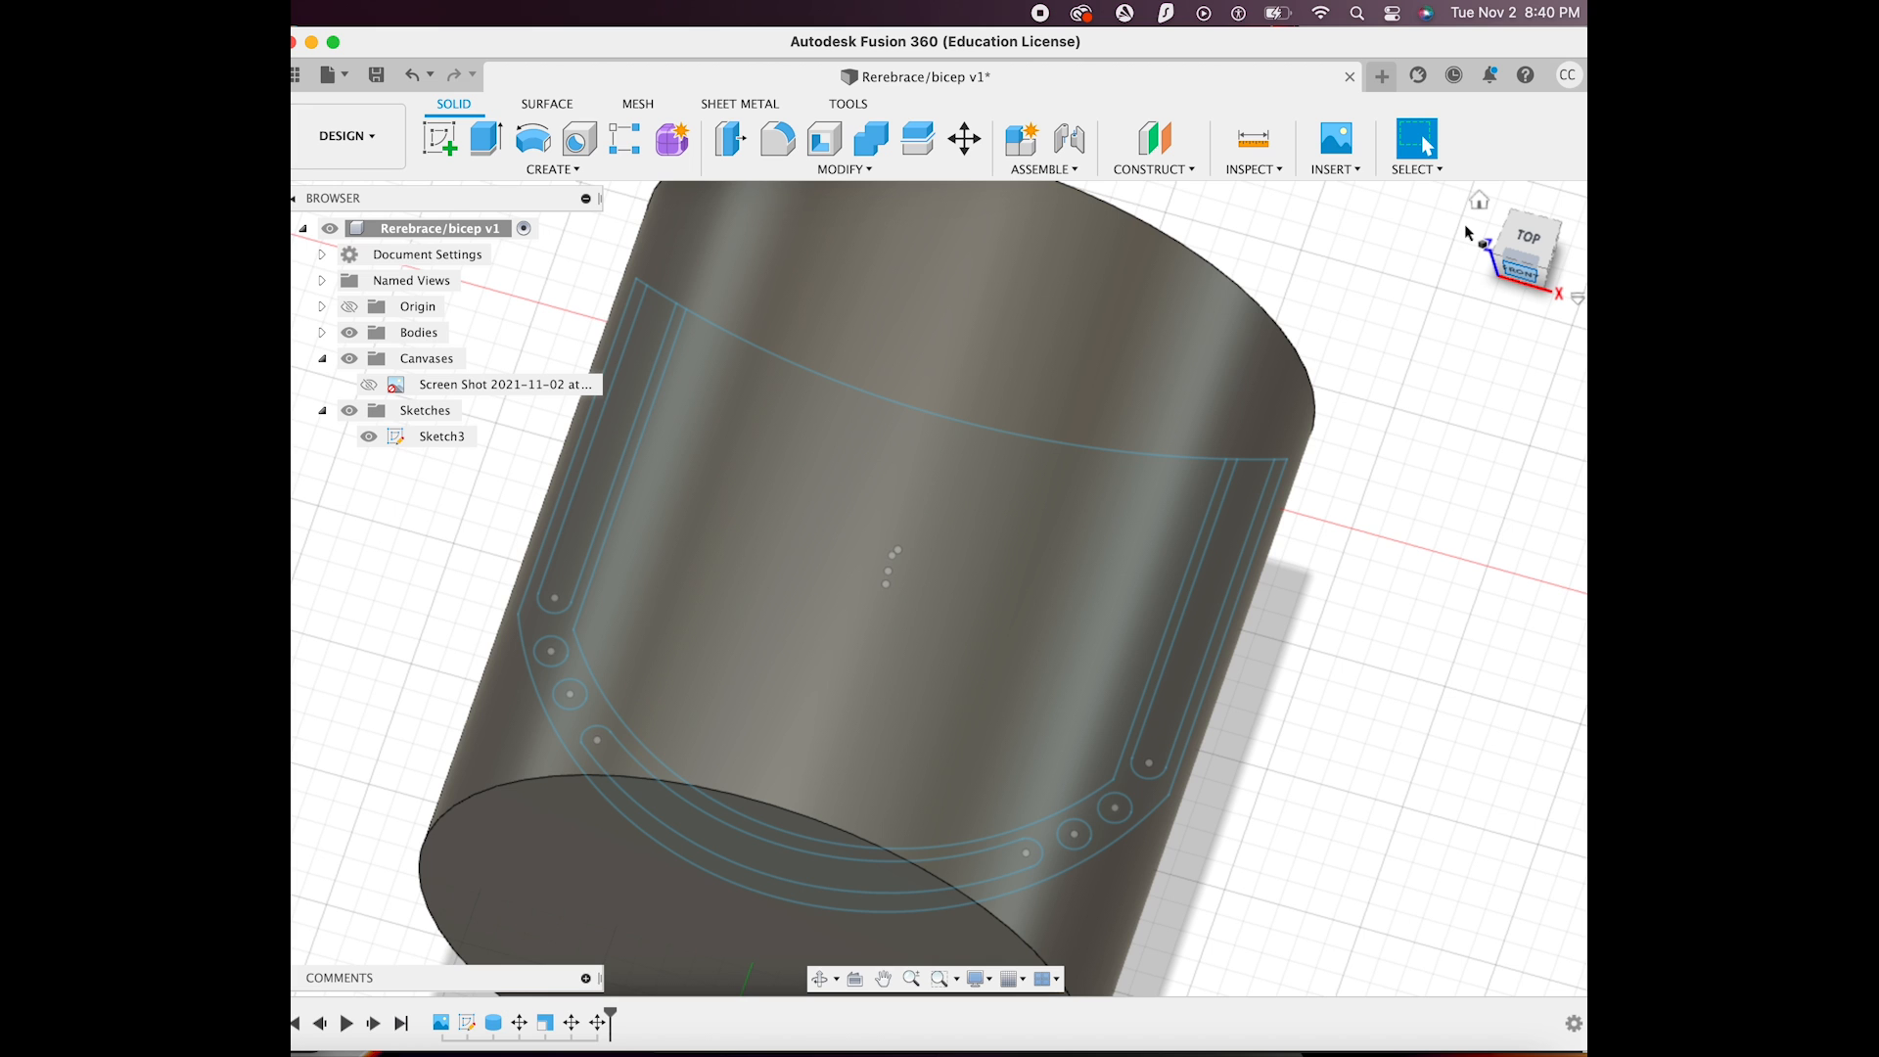
left_click(1498, 245)
left_click(349, 332)
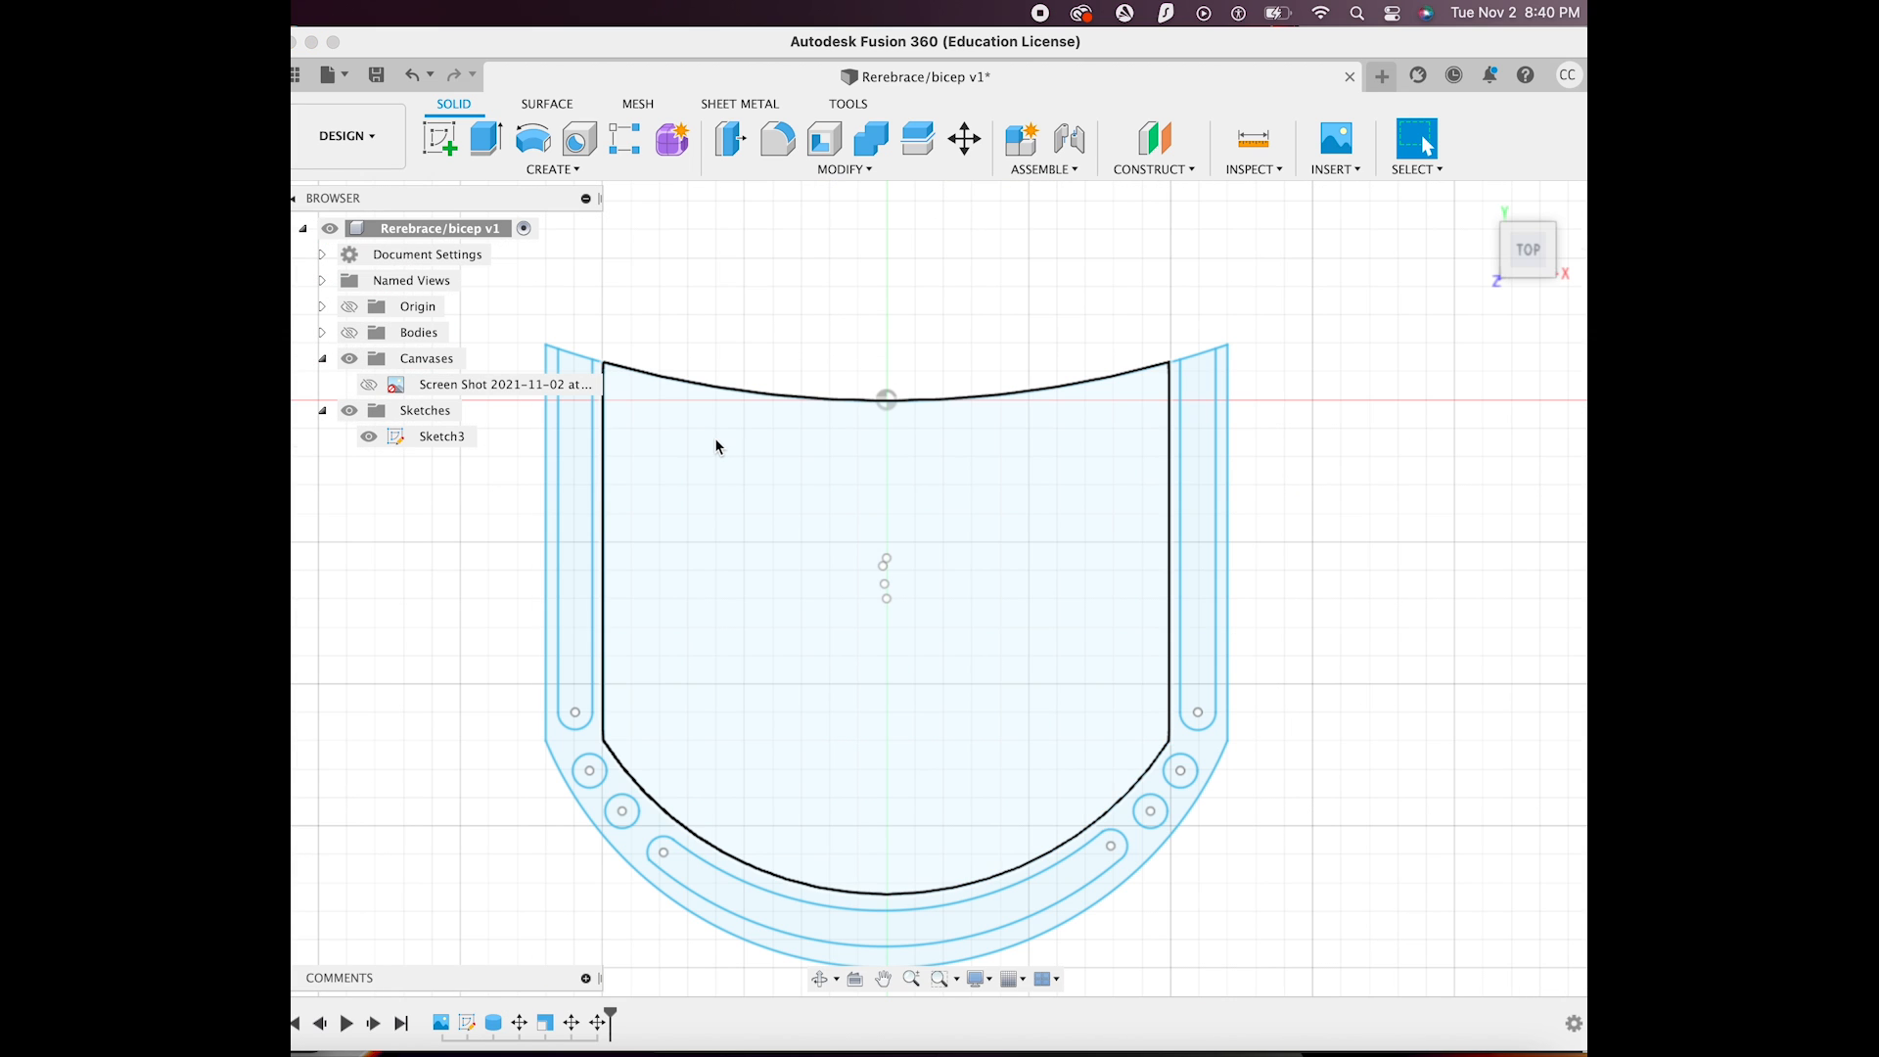
left_click(714, 446)
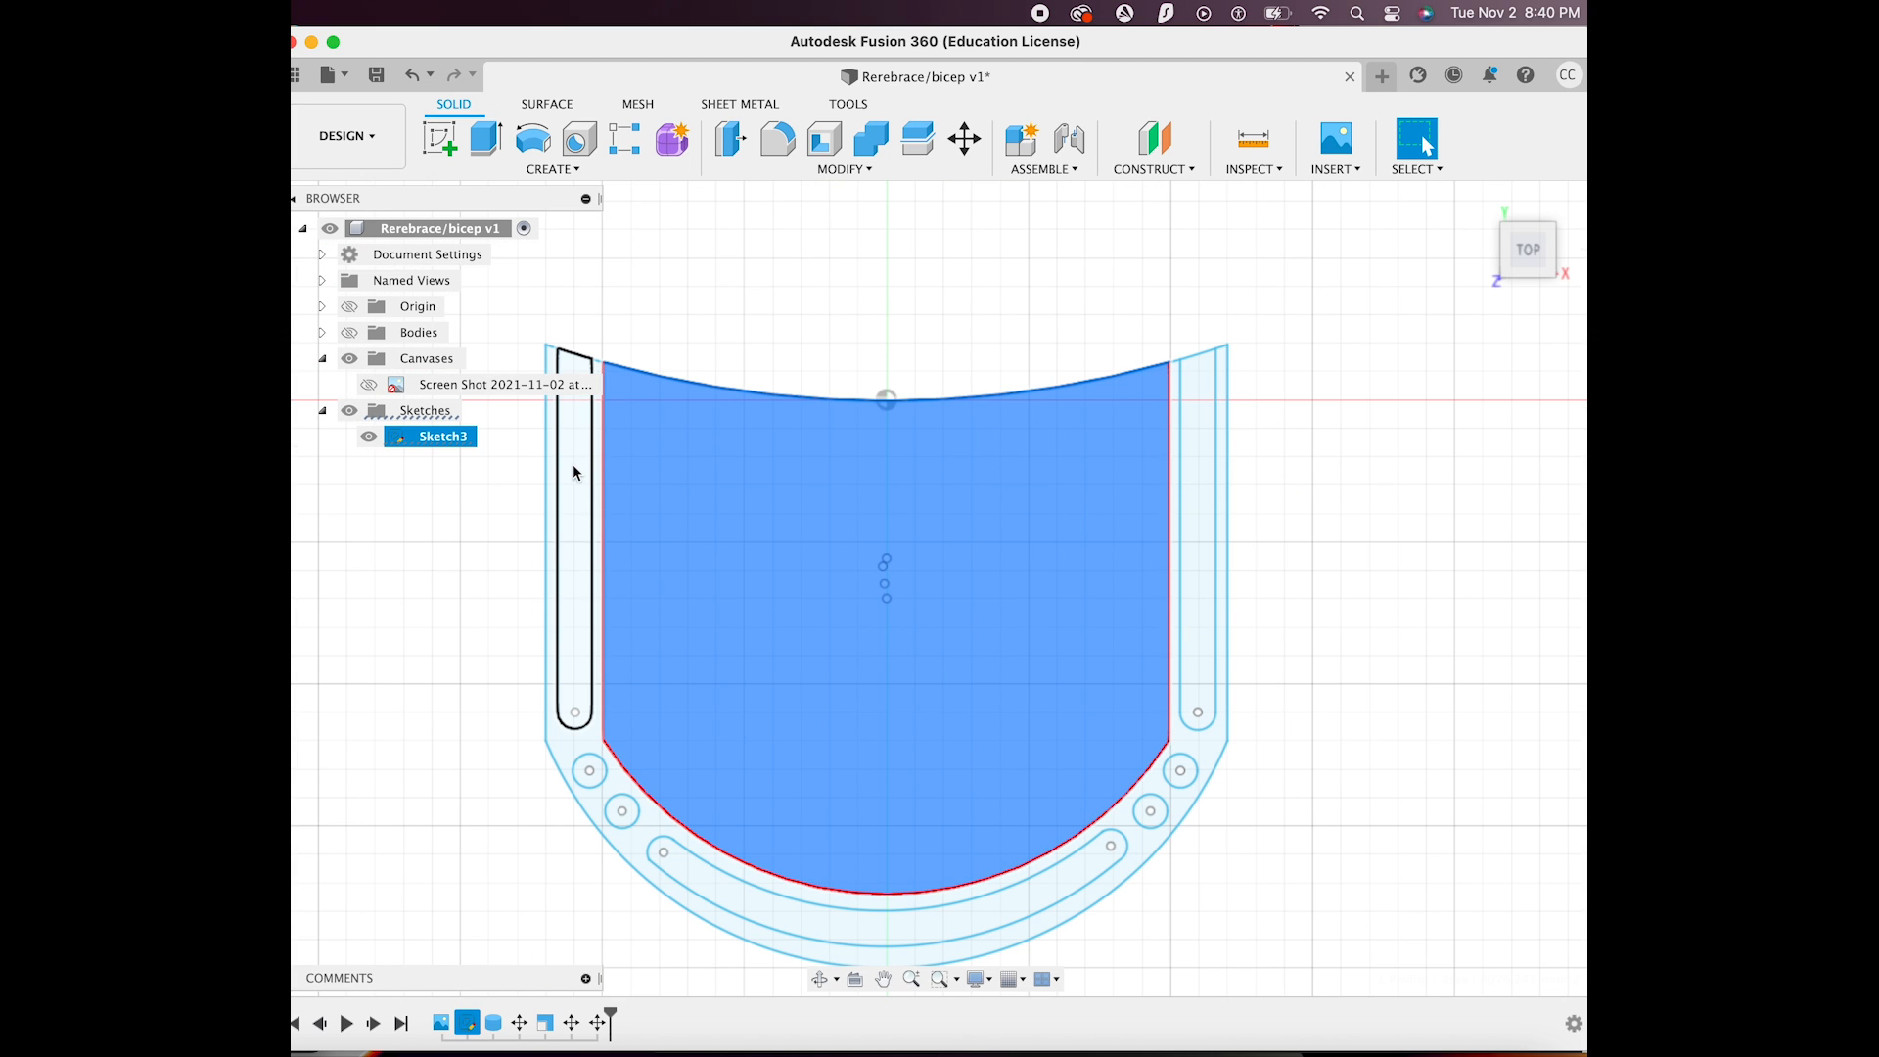
left_click(575, 466)
left_click(1201, 479)
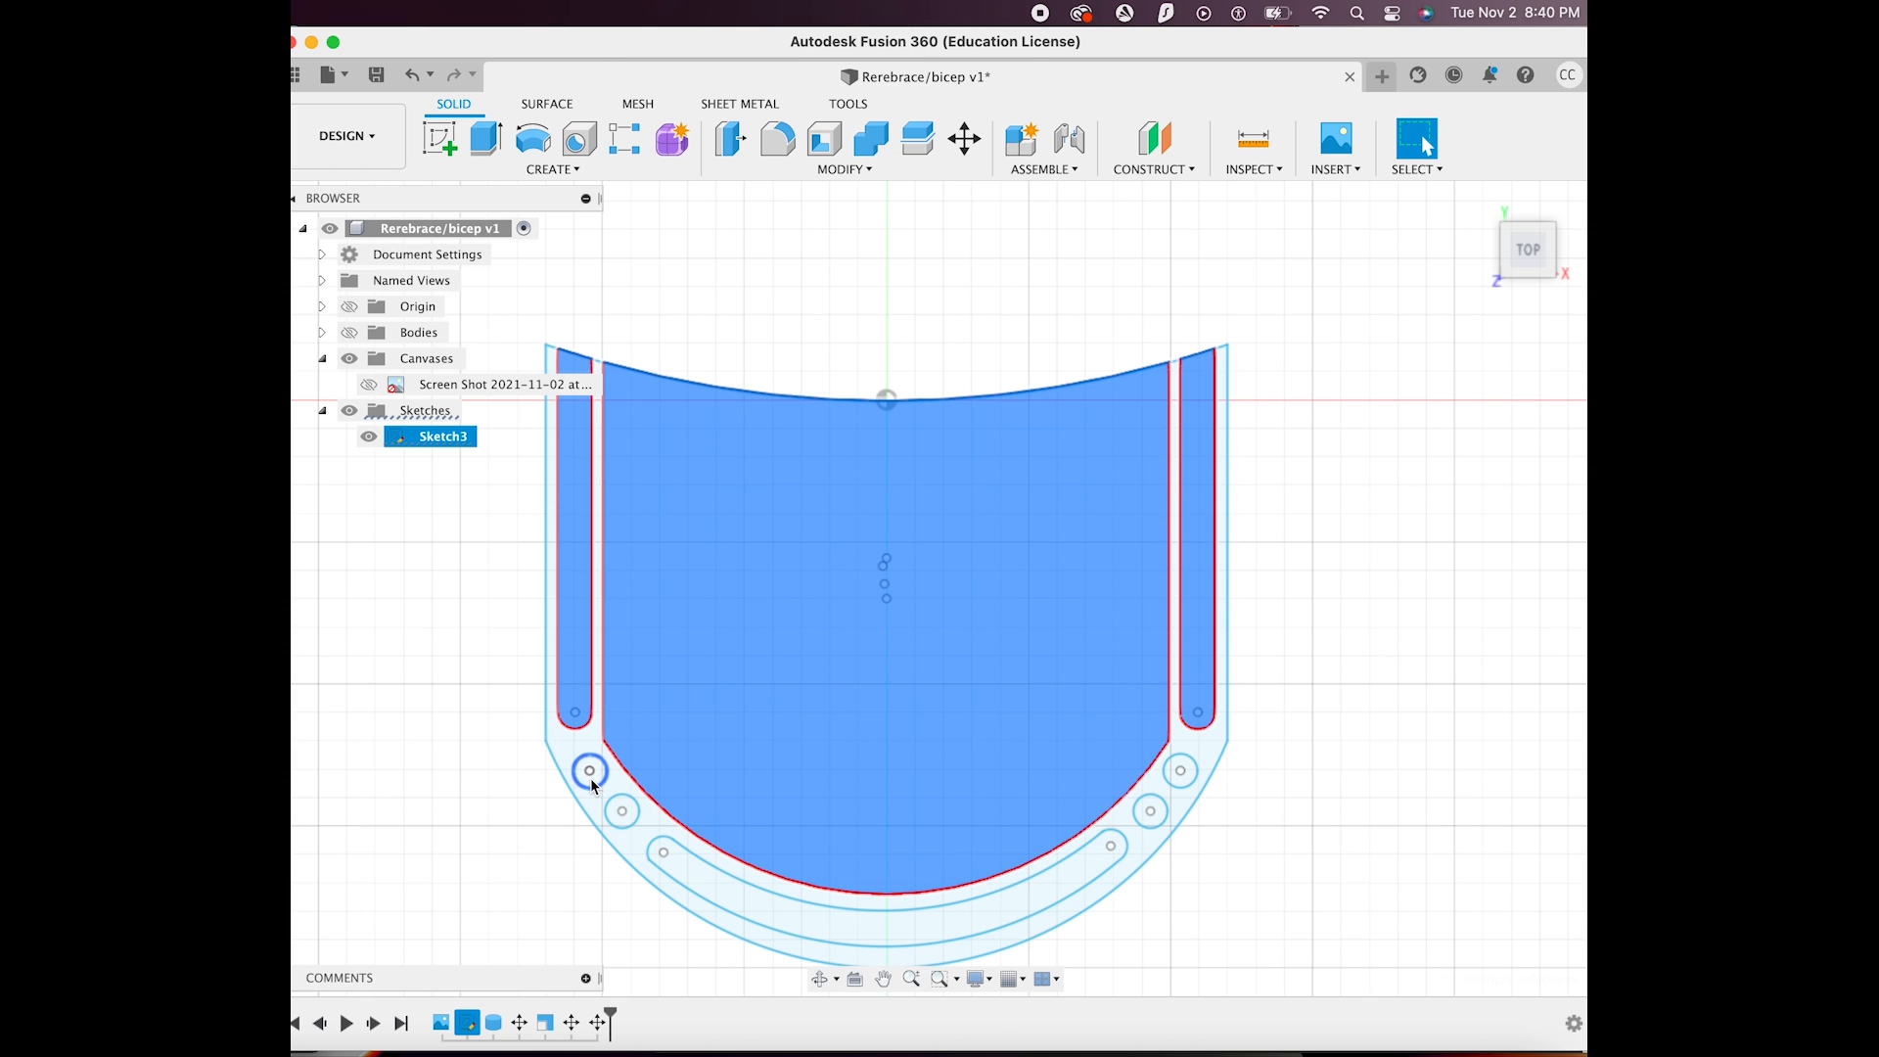
scroll(593, 774, "up", 5)
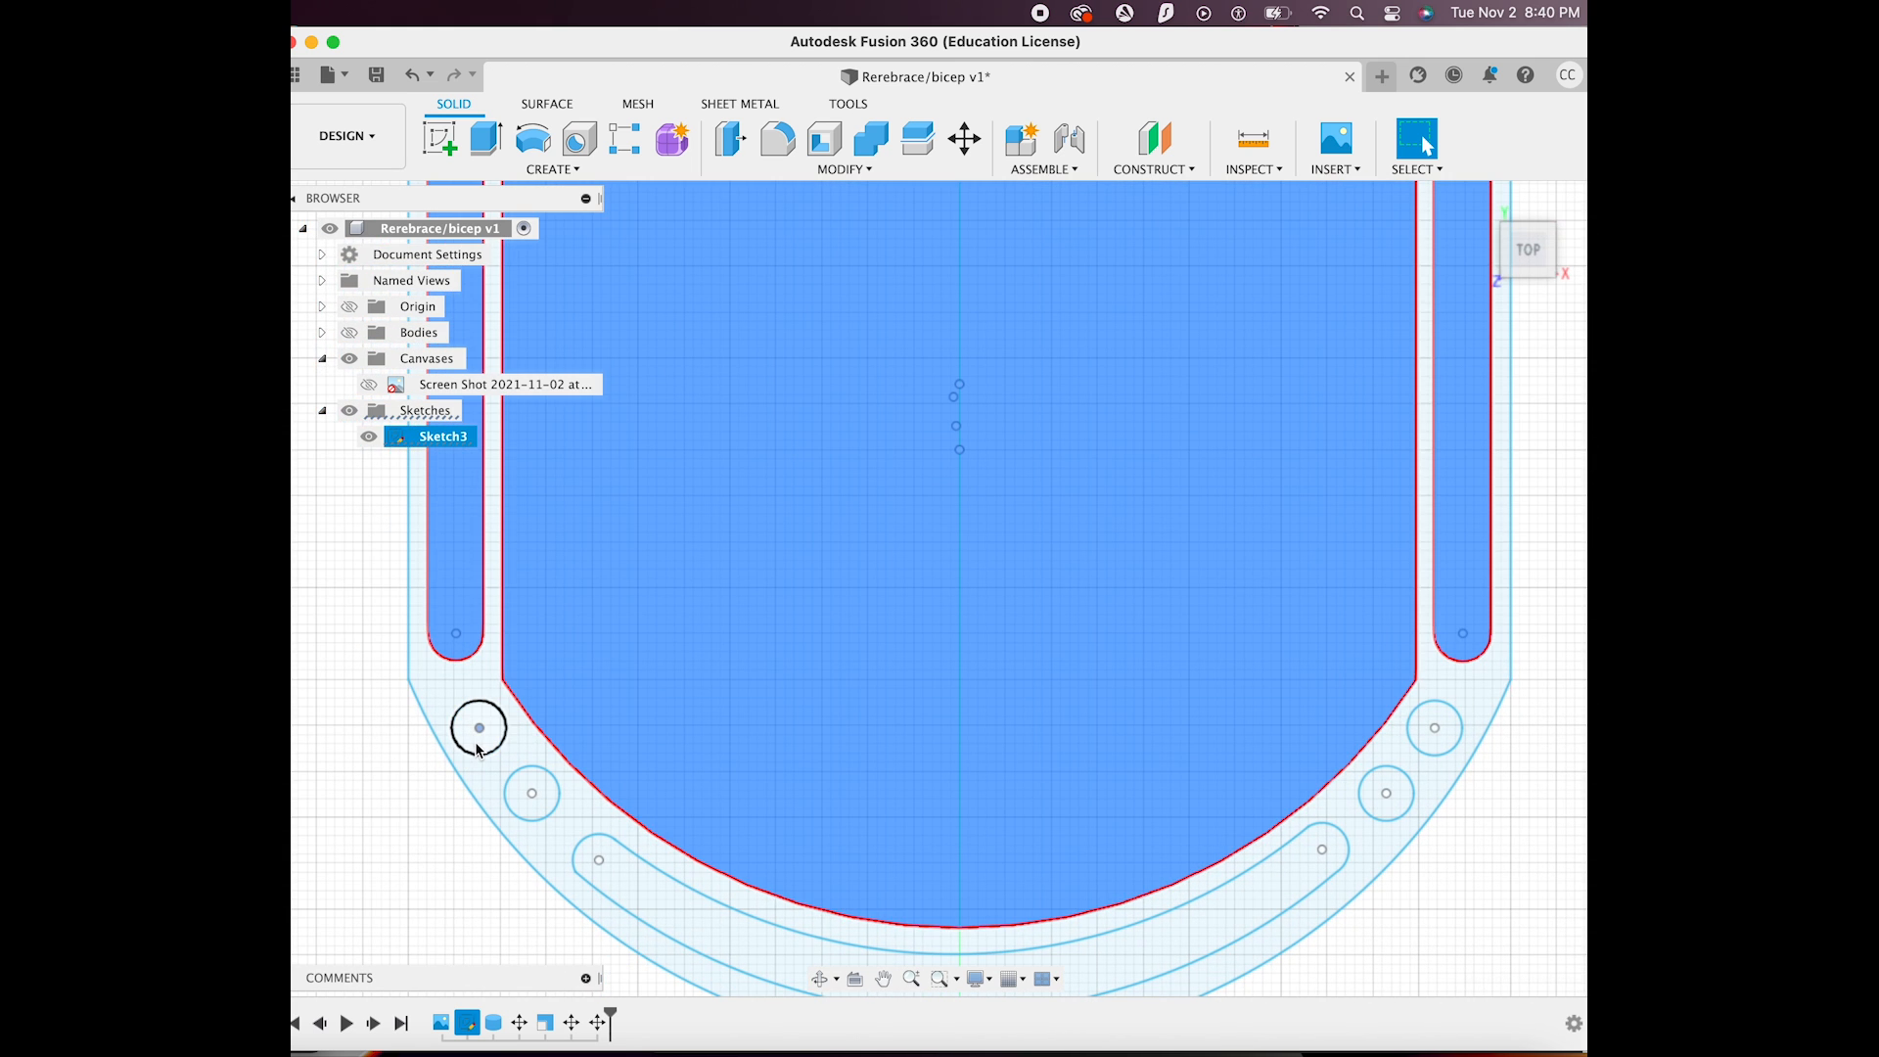
left_click(478, 748)
left_click(534, 810)
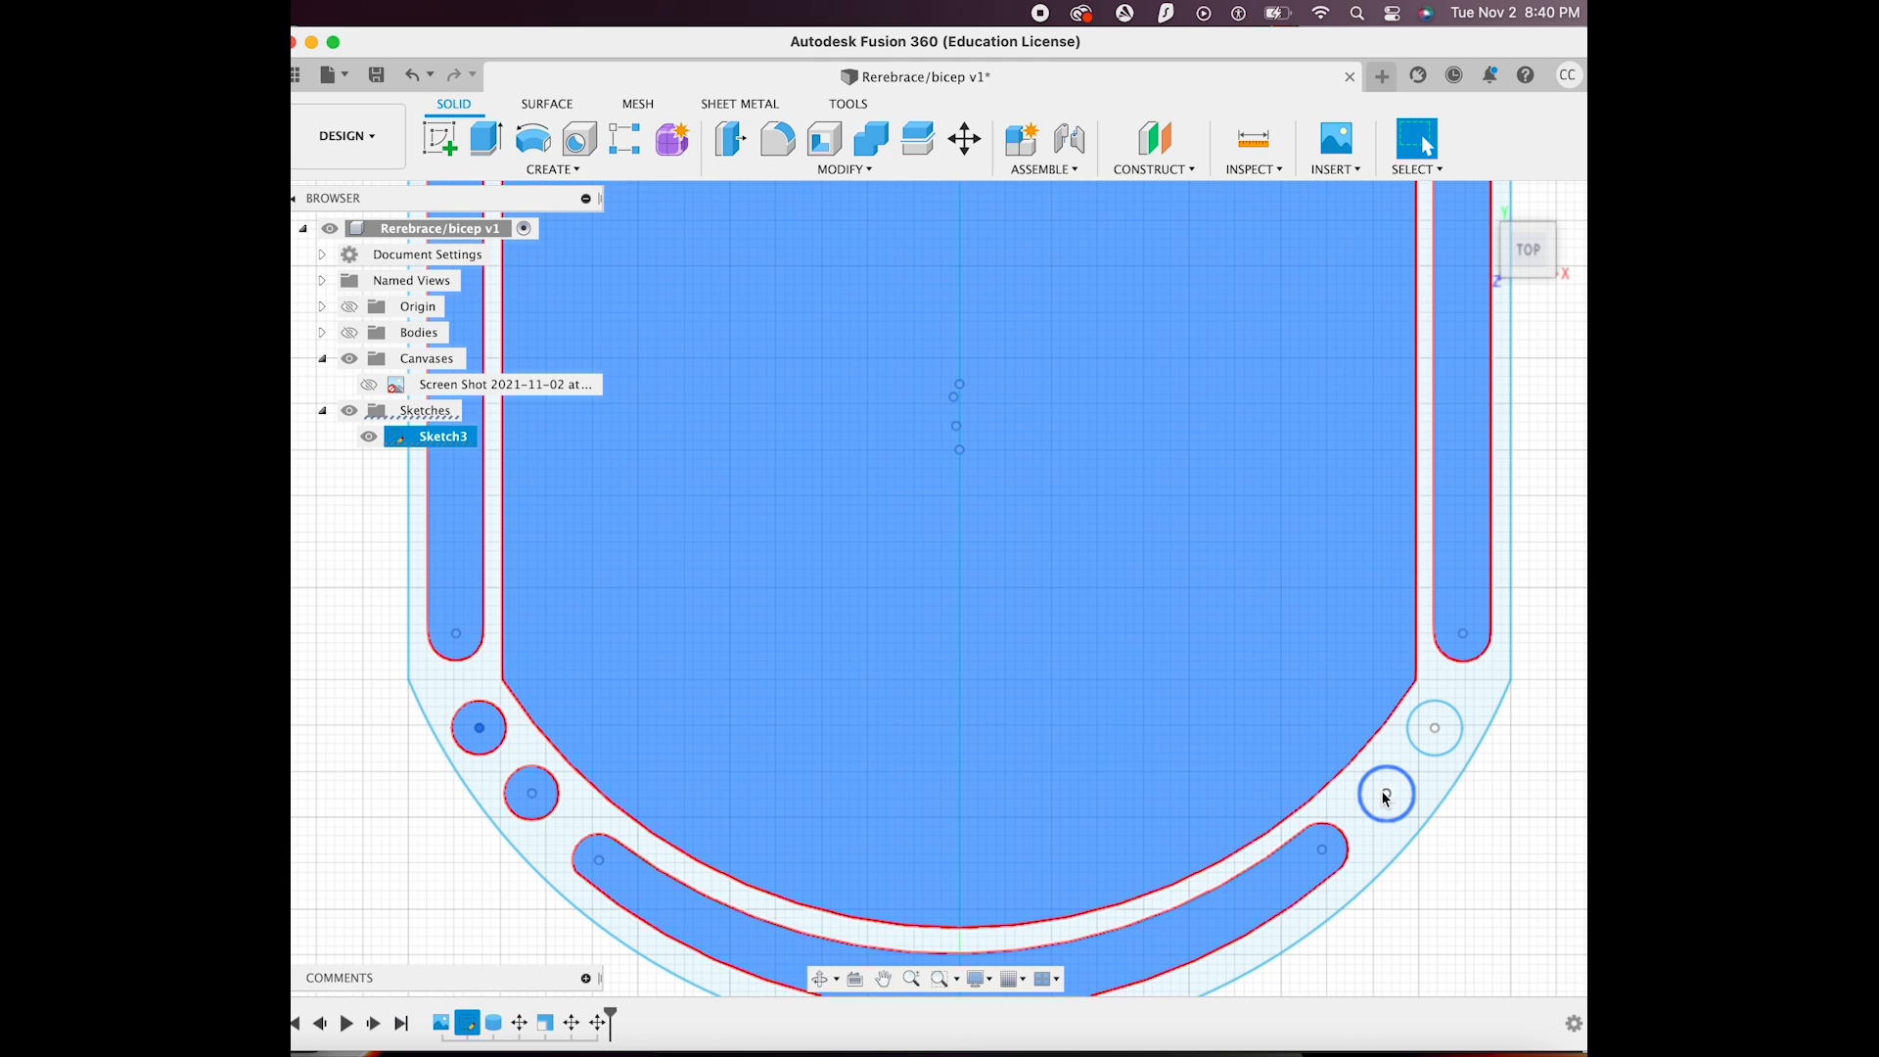
left_click(1385, 787, "shift")
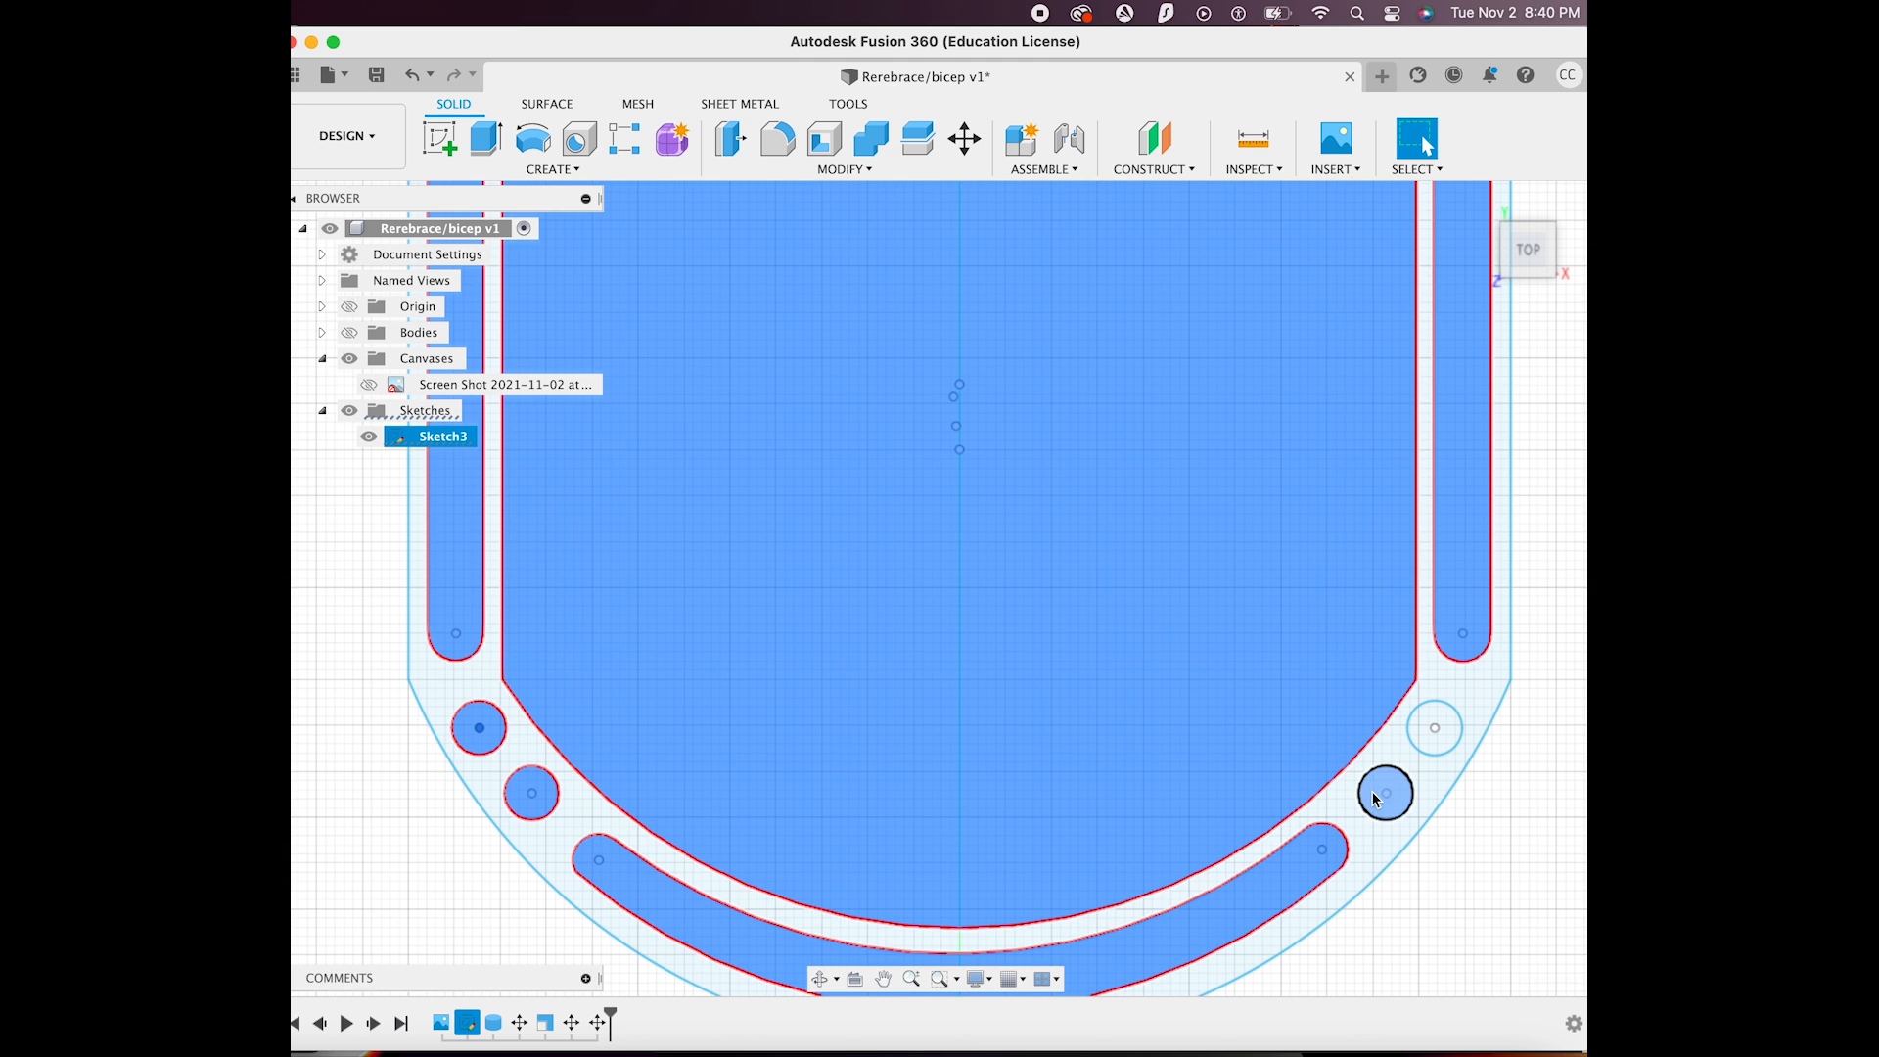
left_click(1445, 749, "shift")
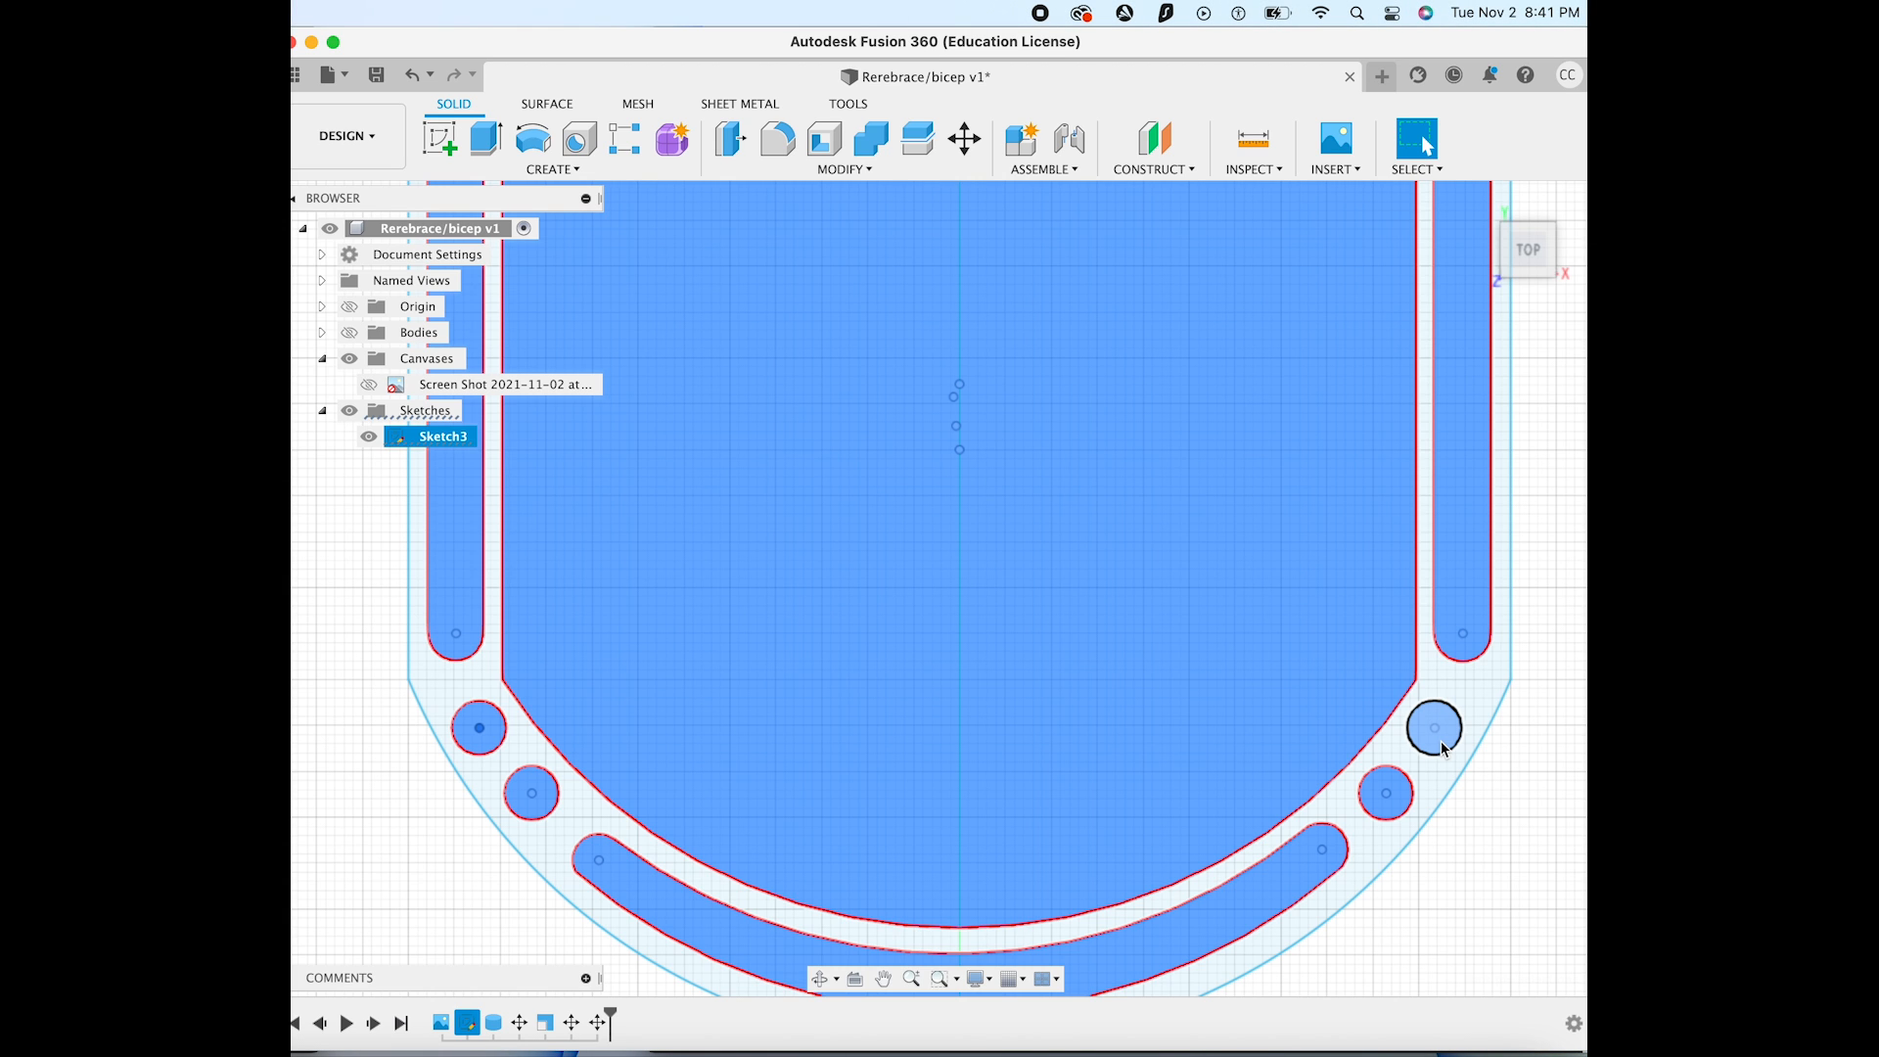
left_click(1396, 722)
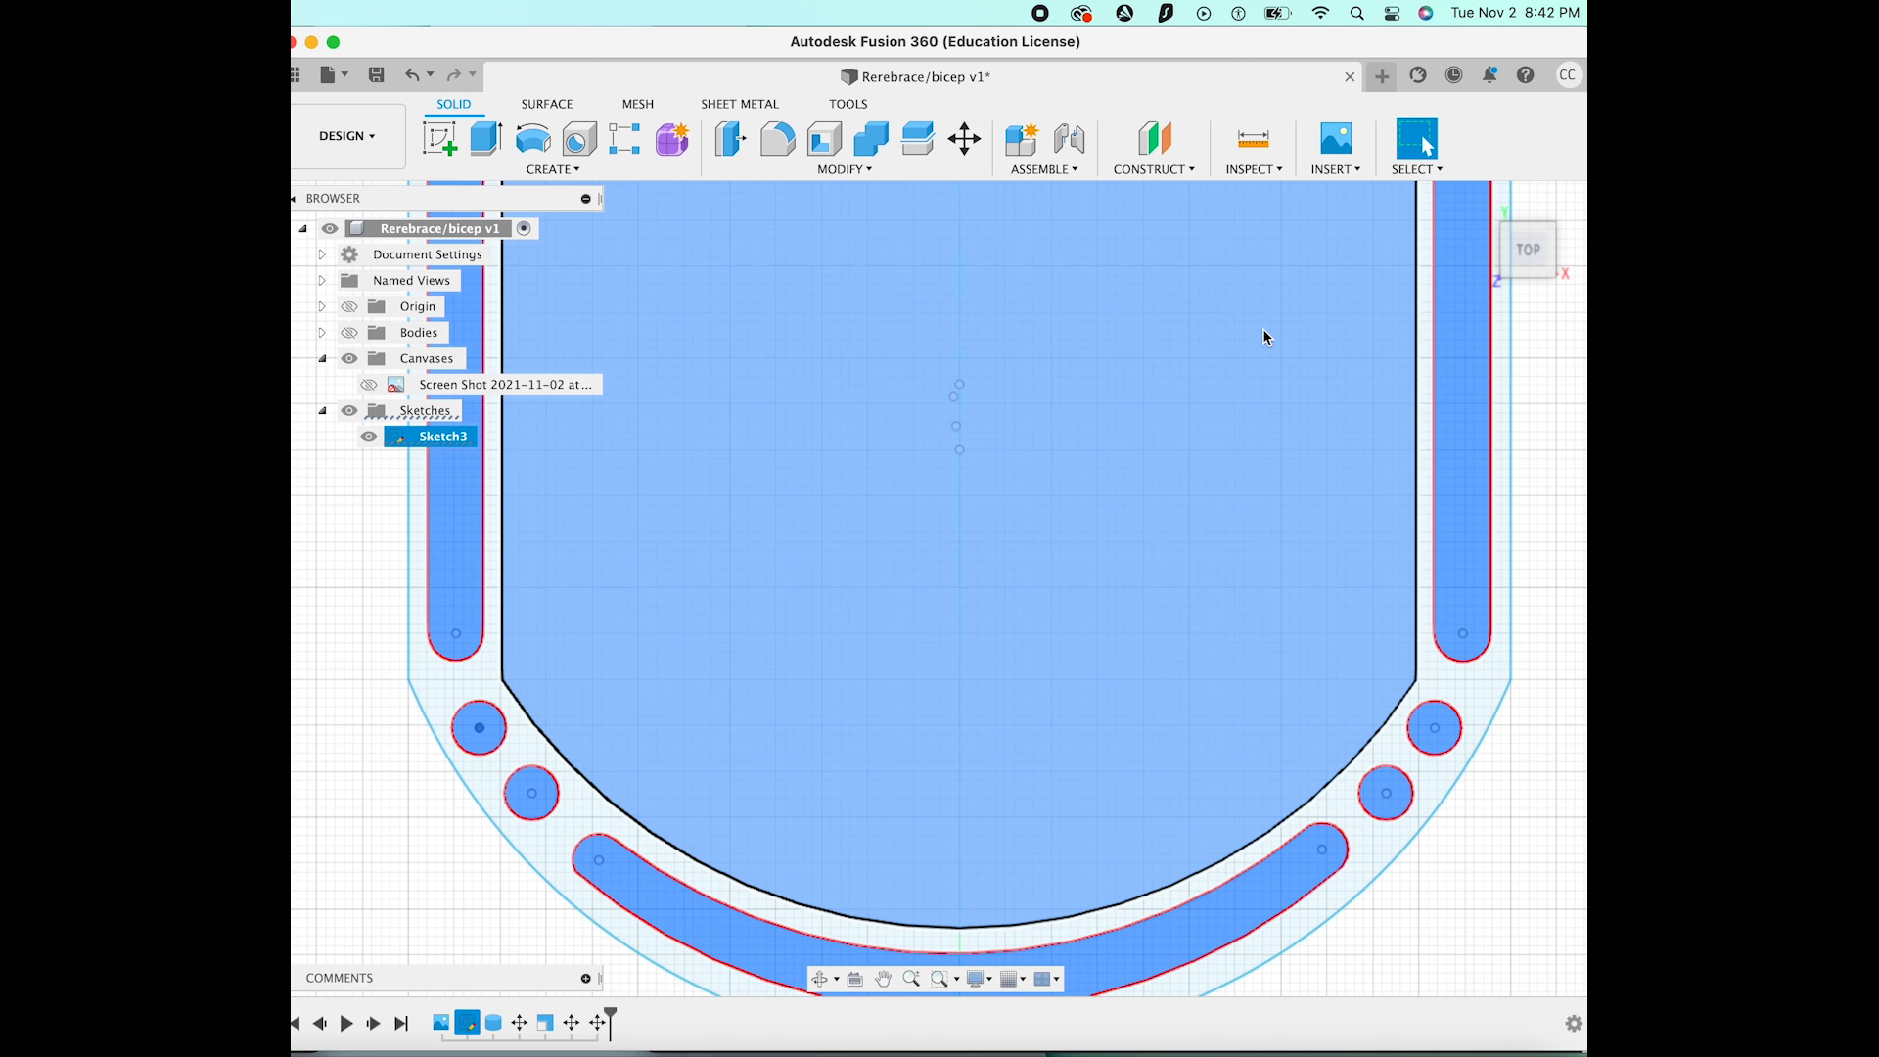
Try to extrude the eight selected brace profiles, starting from the cylinder's curved face as the start object
key("e")
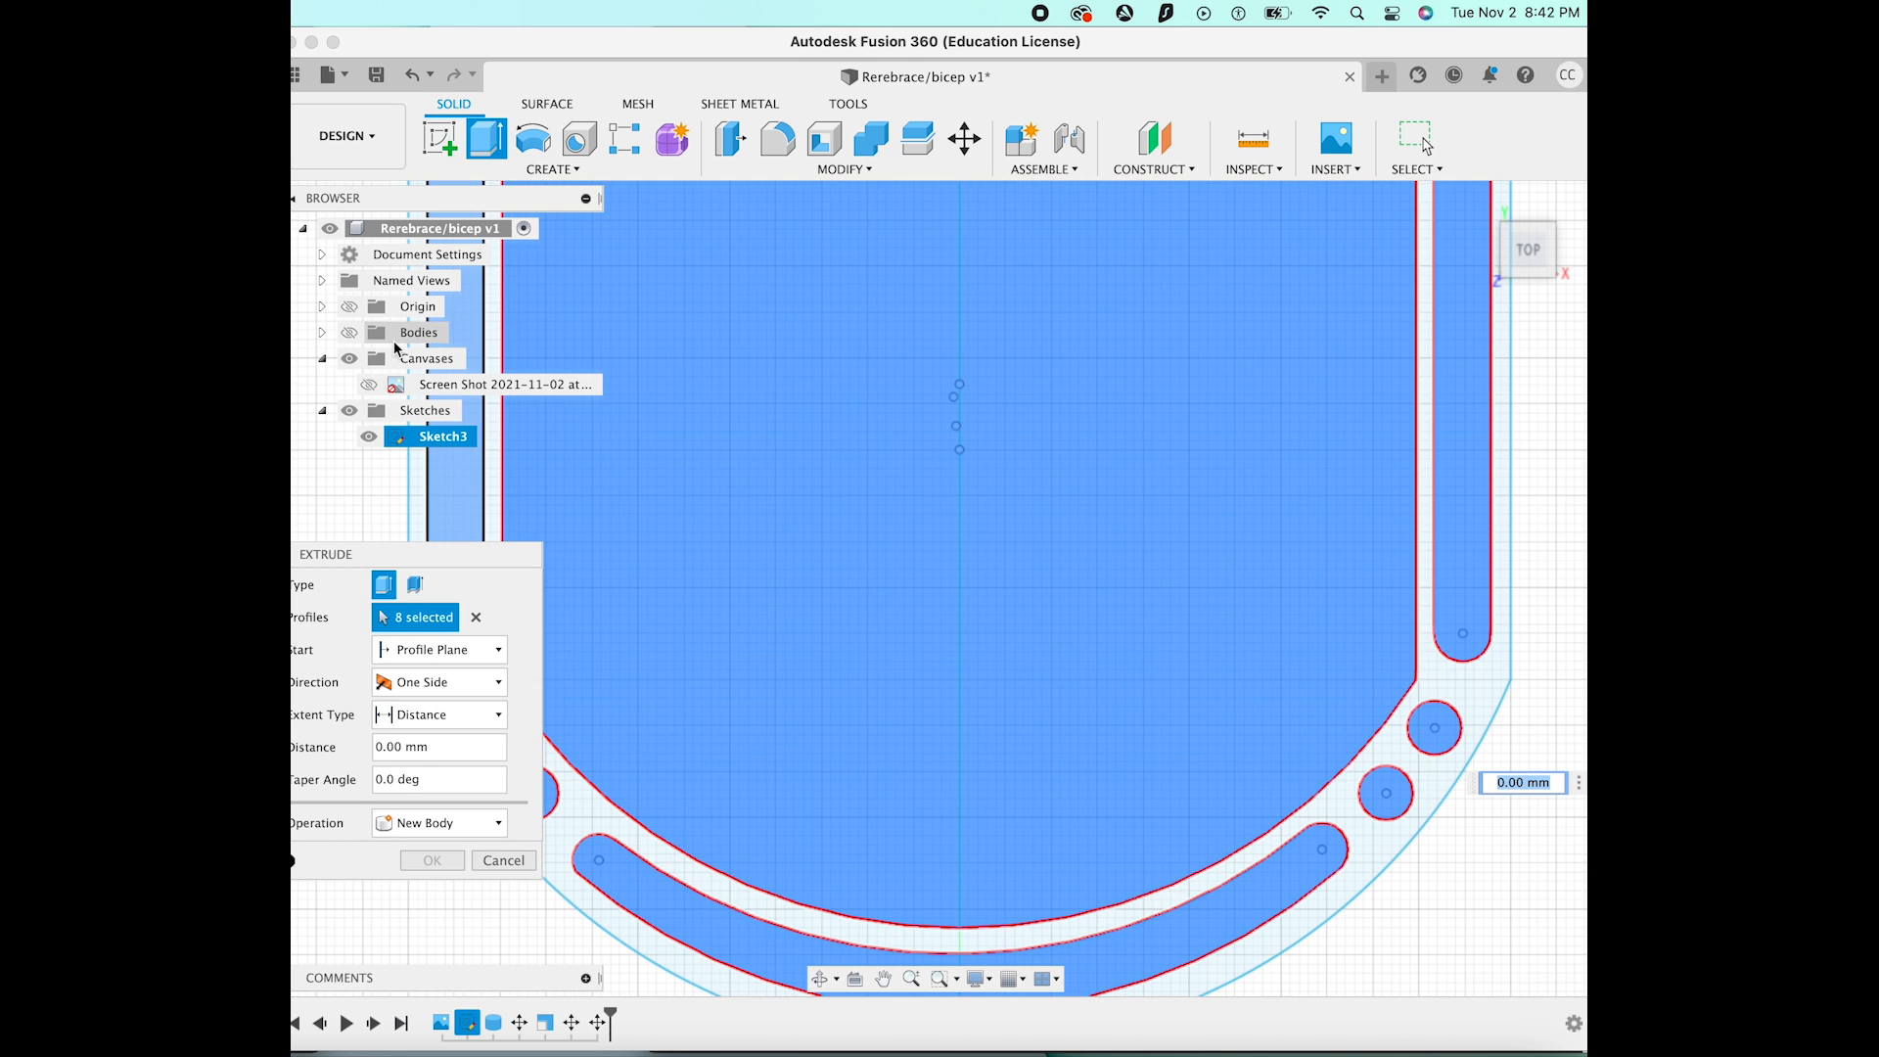
left_click(348, 332)
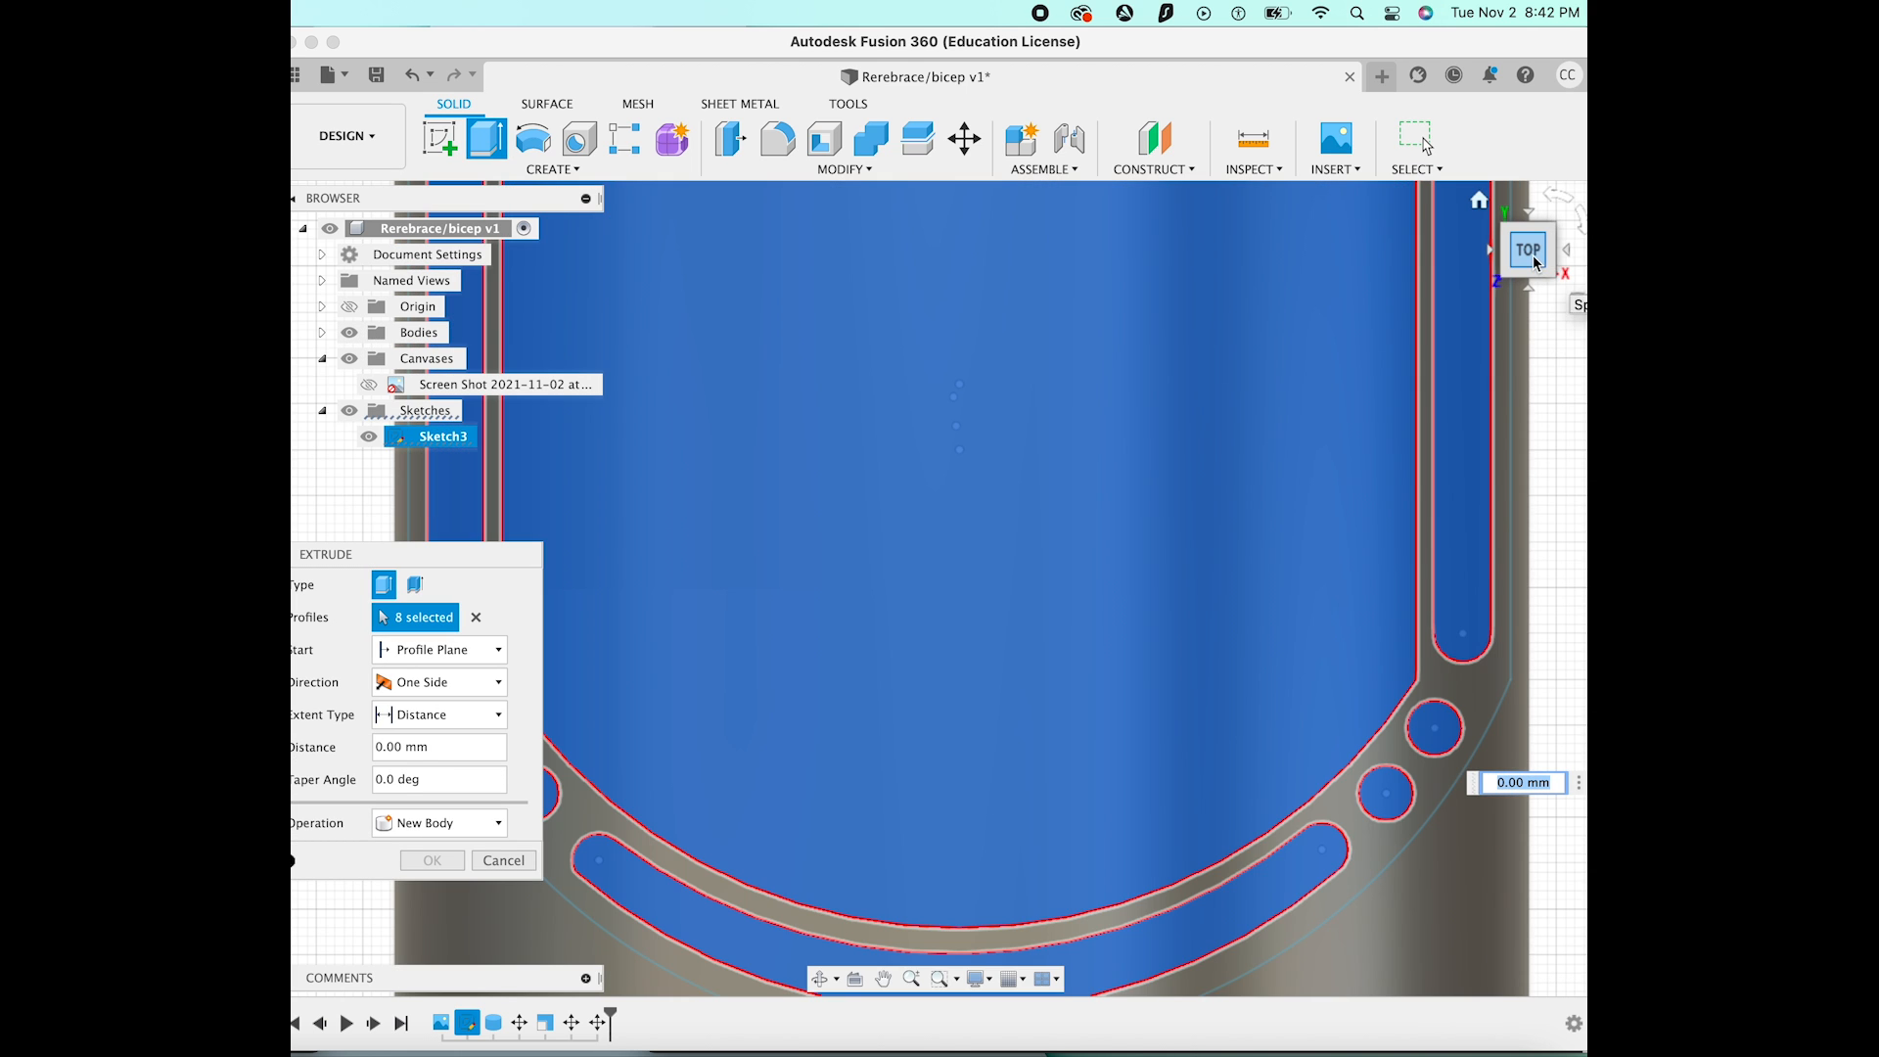
left_click_drag(1535, 261, 1456, 246)
scroll(1293, 404, "down", 5)
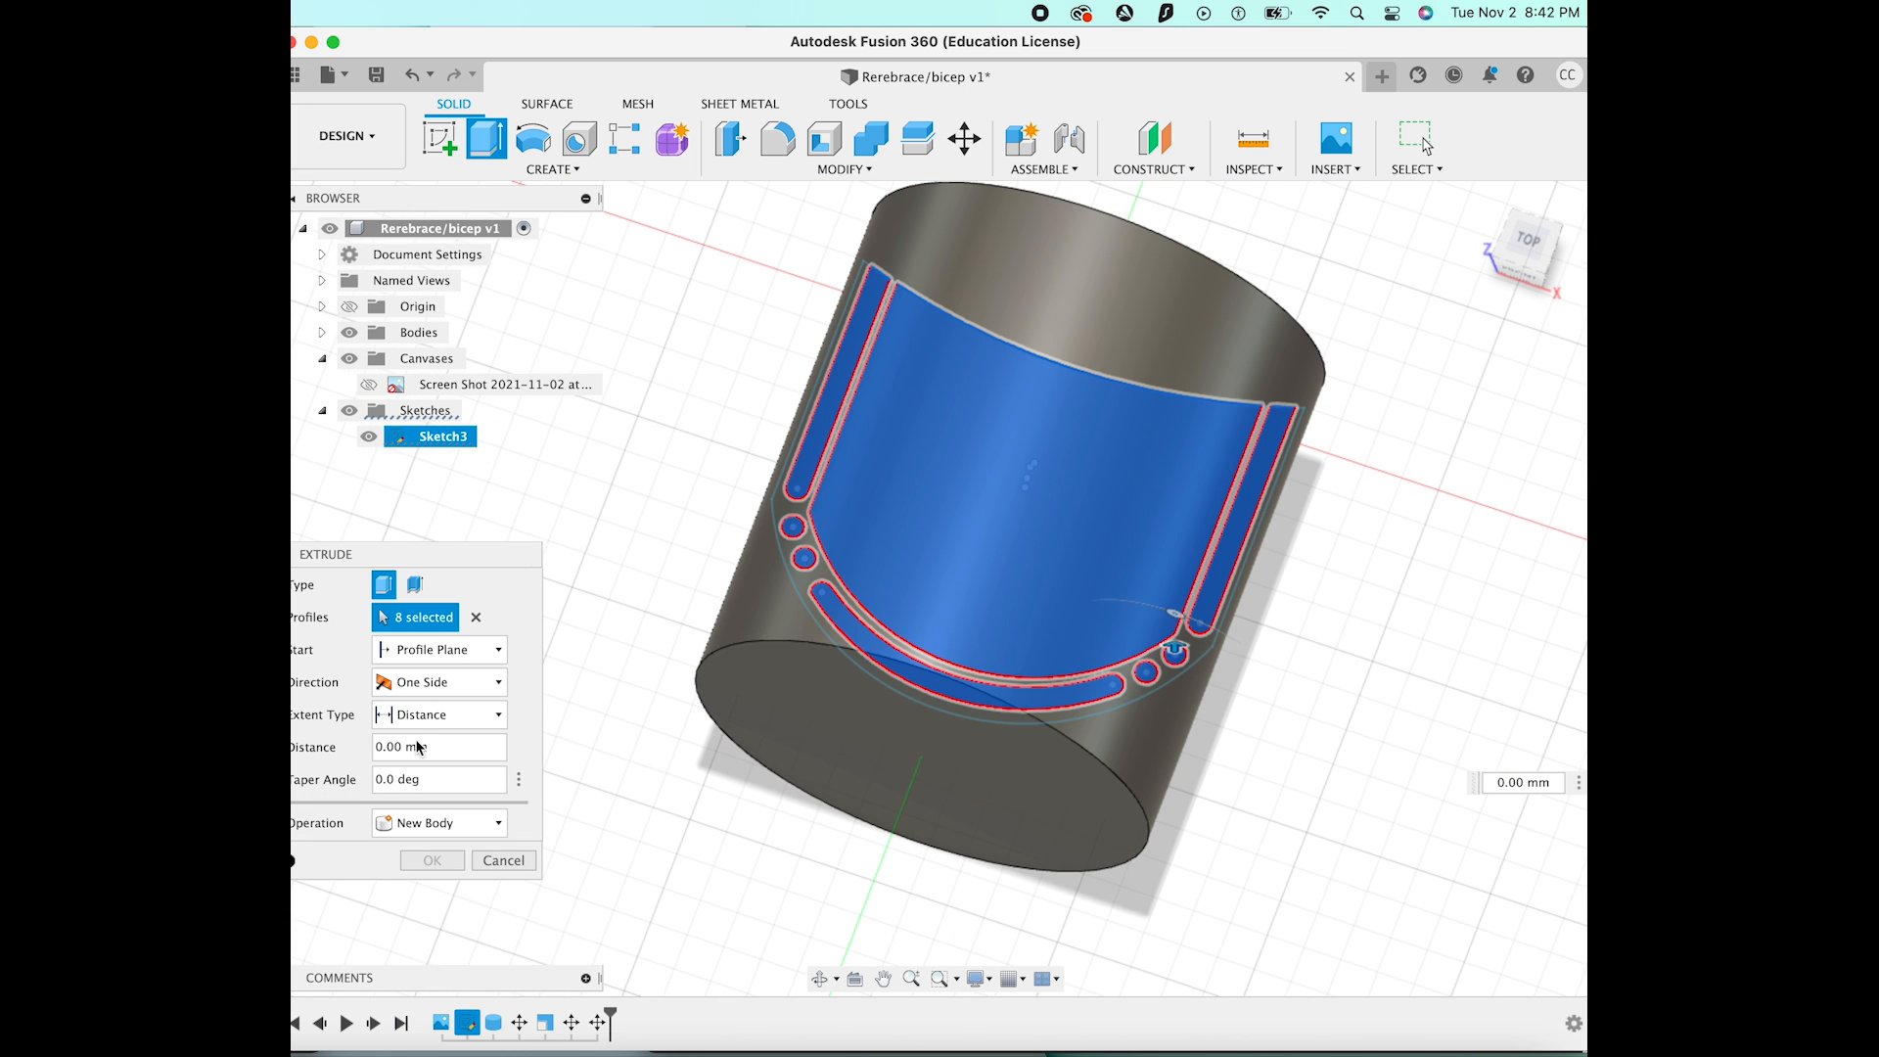
left_click(423, 658)
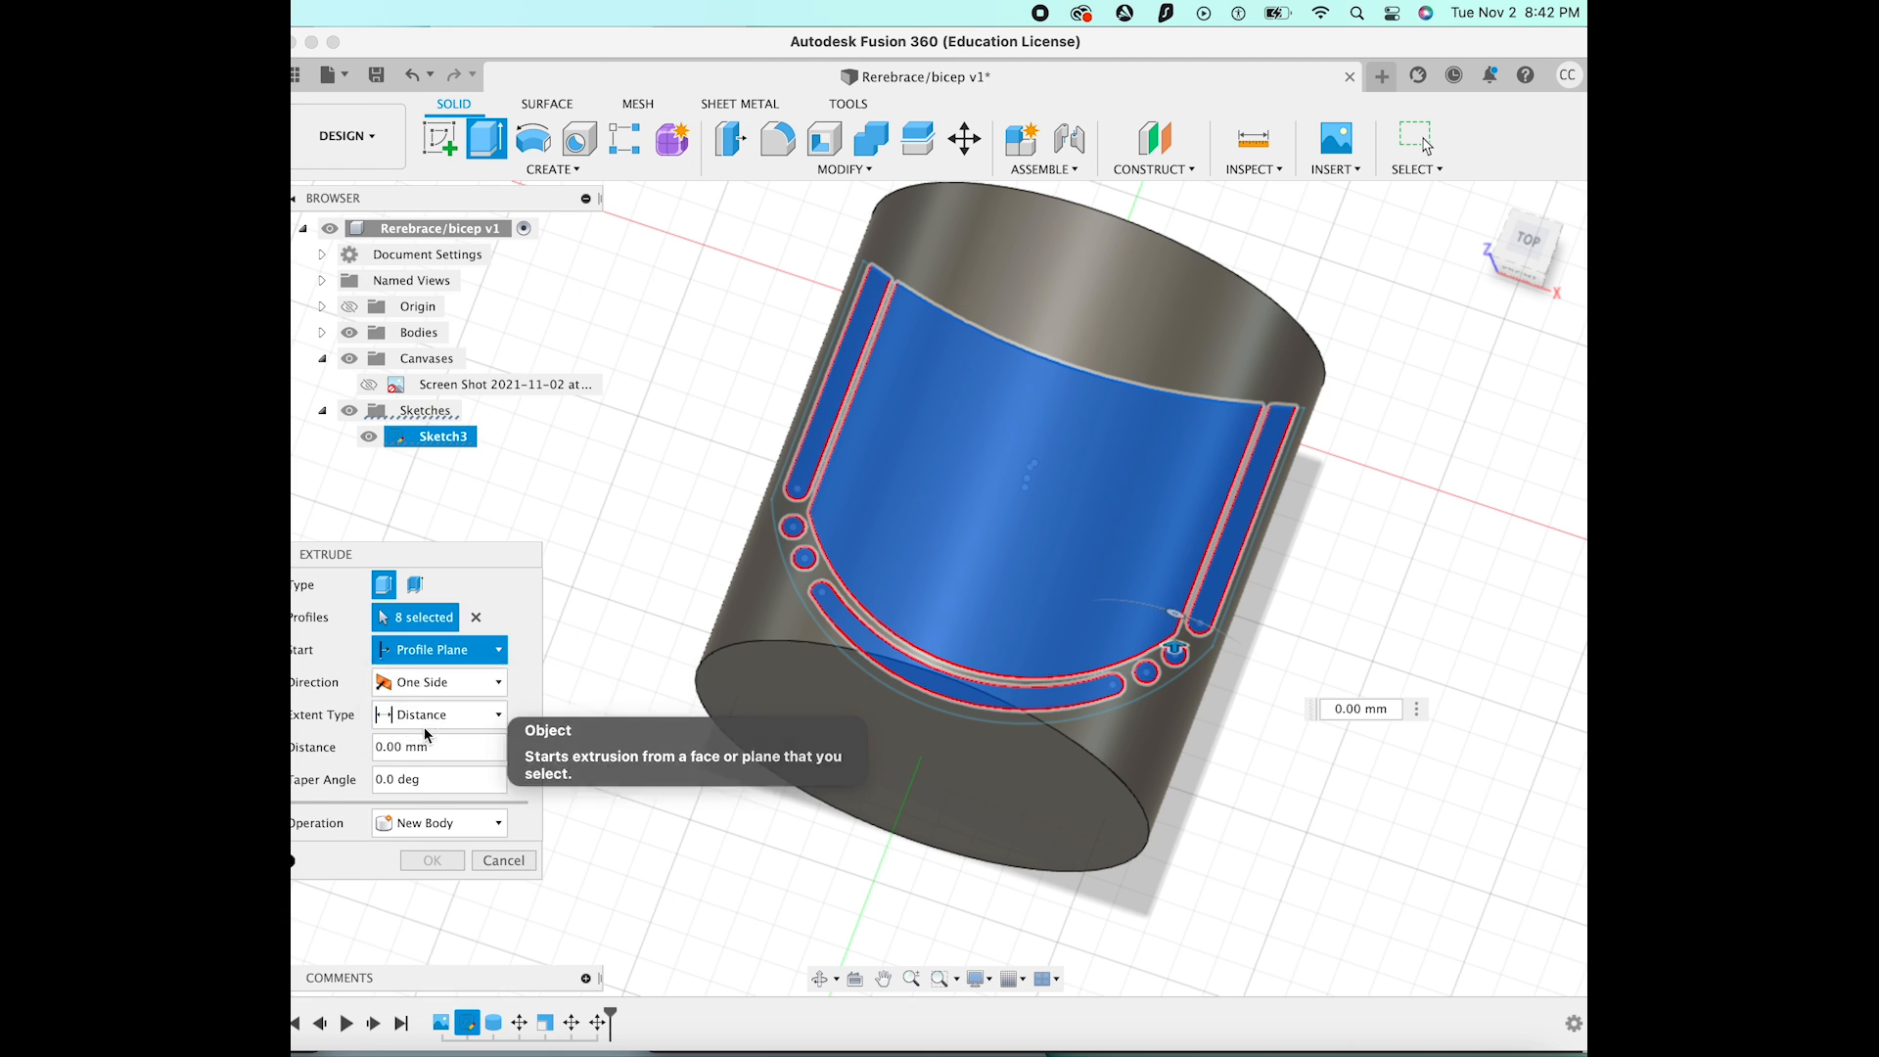
left_click(411, 723)
left_click(729, 654)
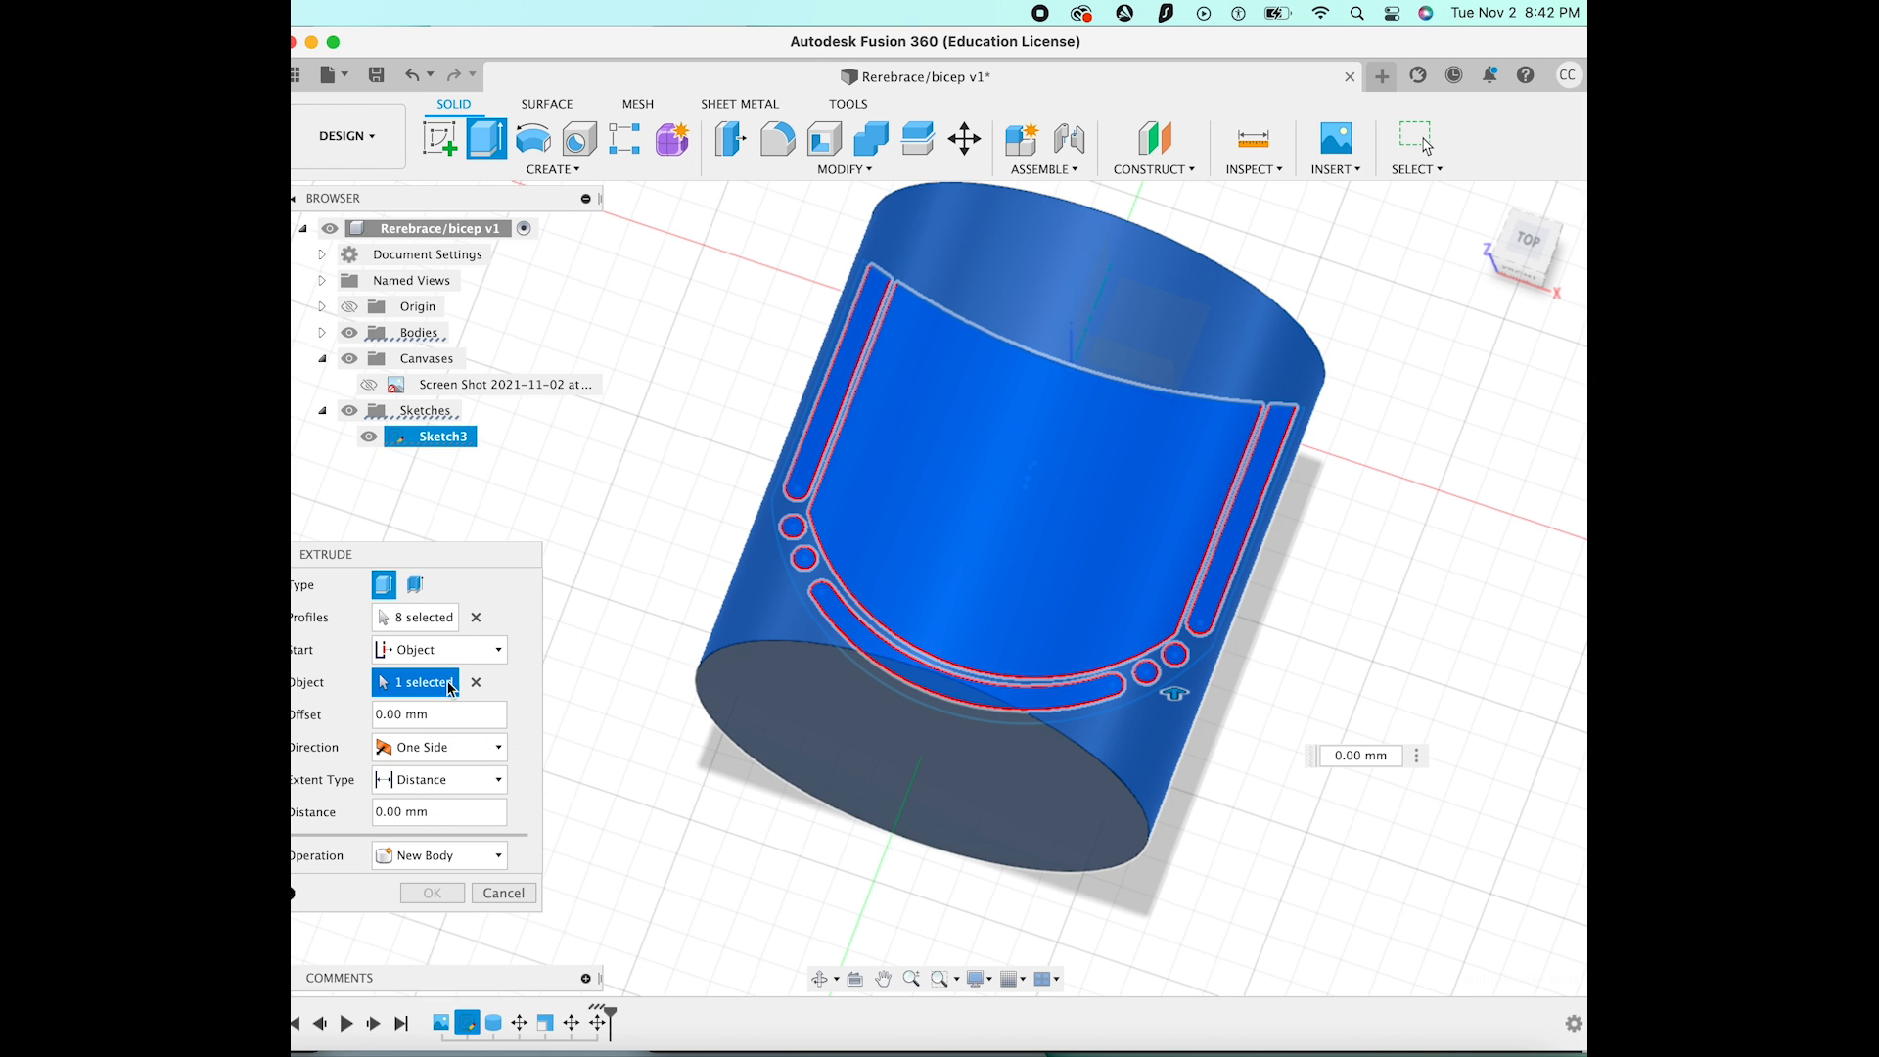
Try a 6.35 mm extrusion of the profiles as new bodies and undo it
left_click(379, 812)
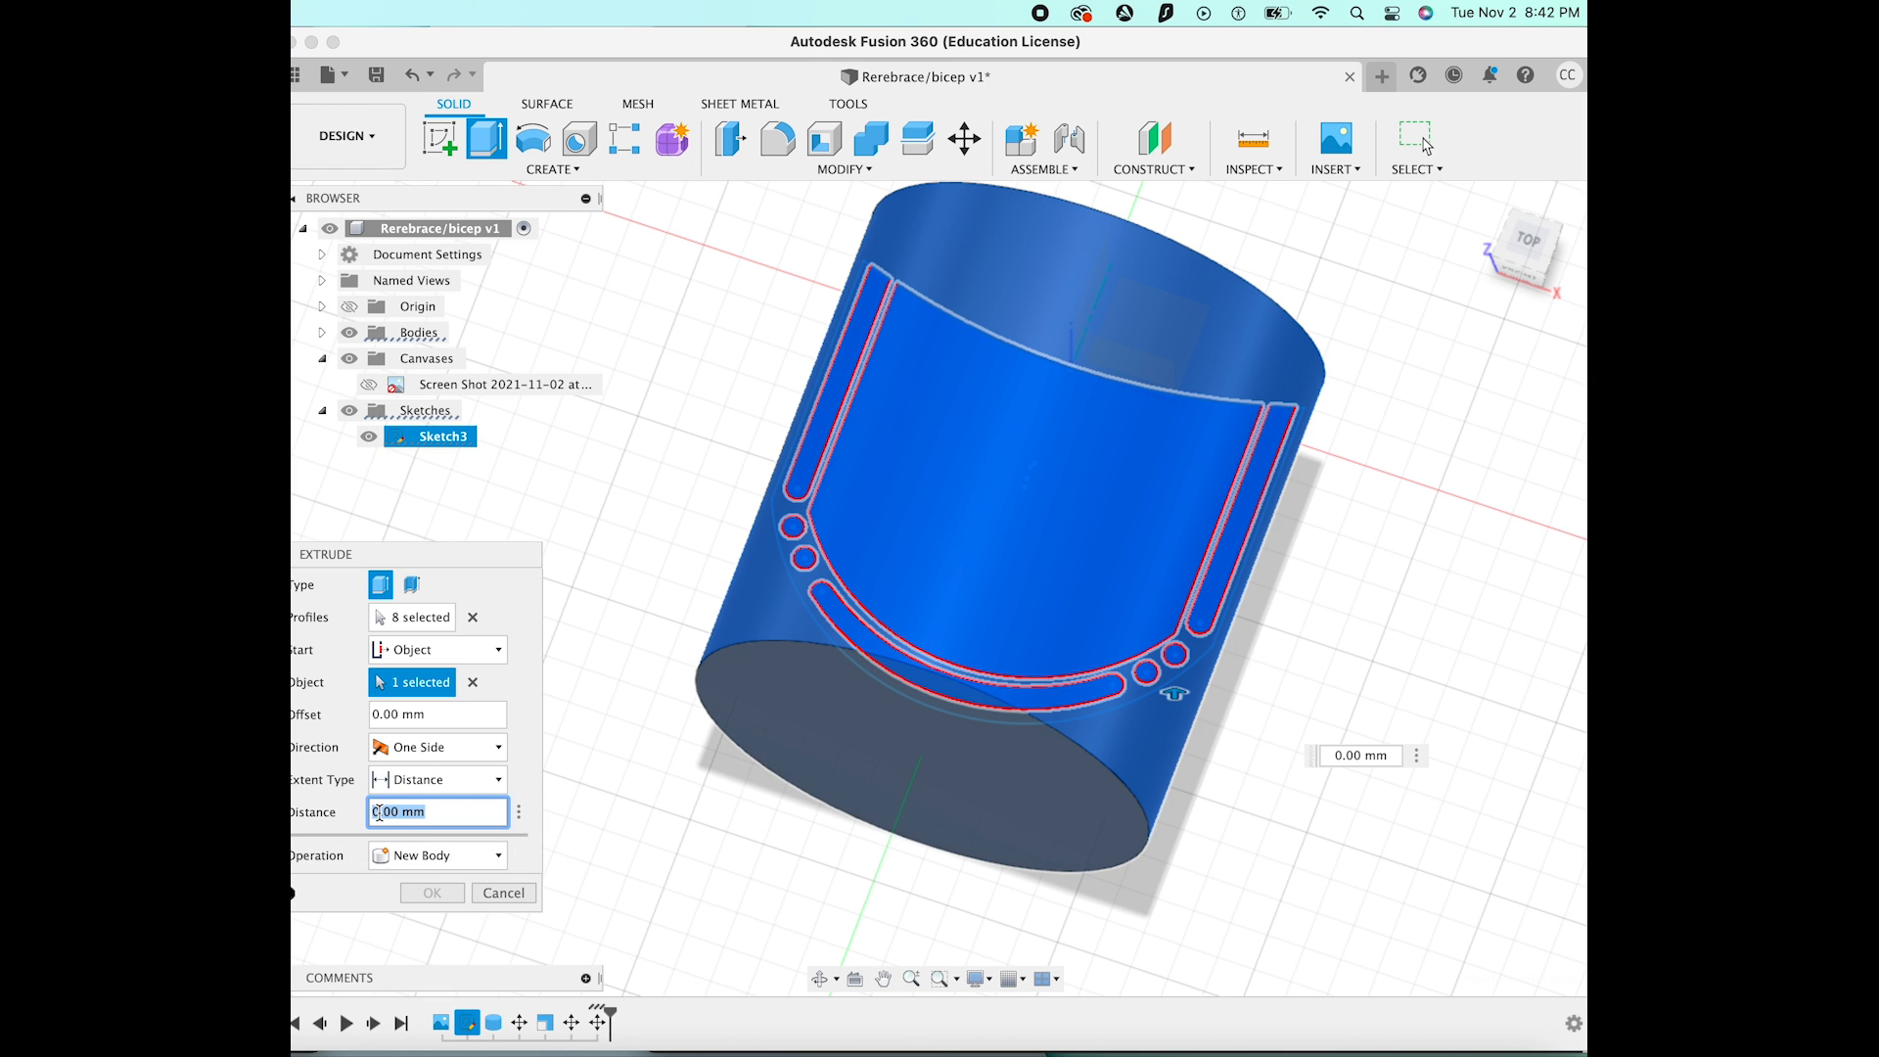
type("6.35")
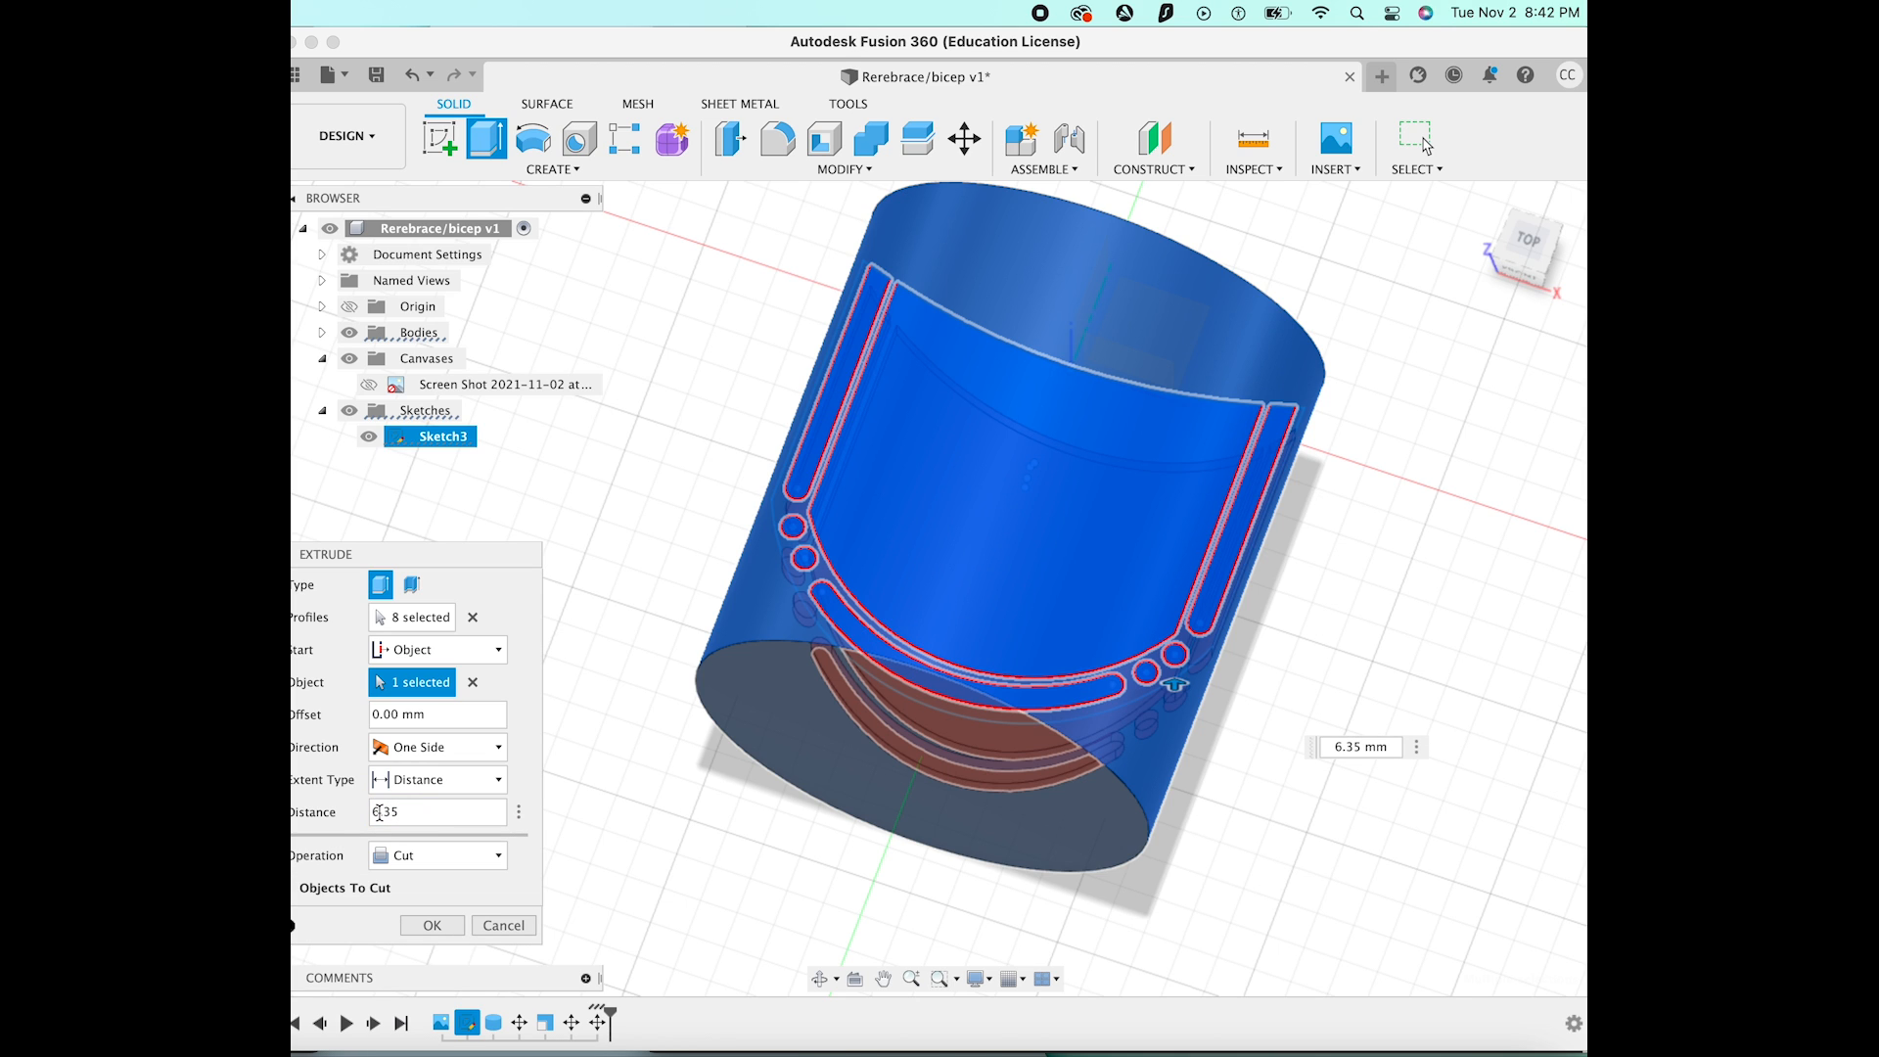
left_click(413, 858)
left_click(431, 950)
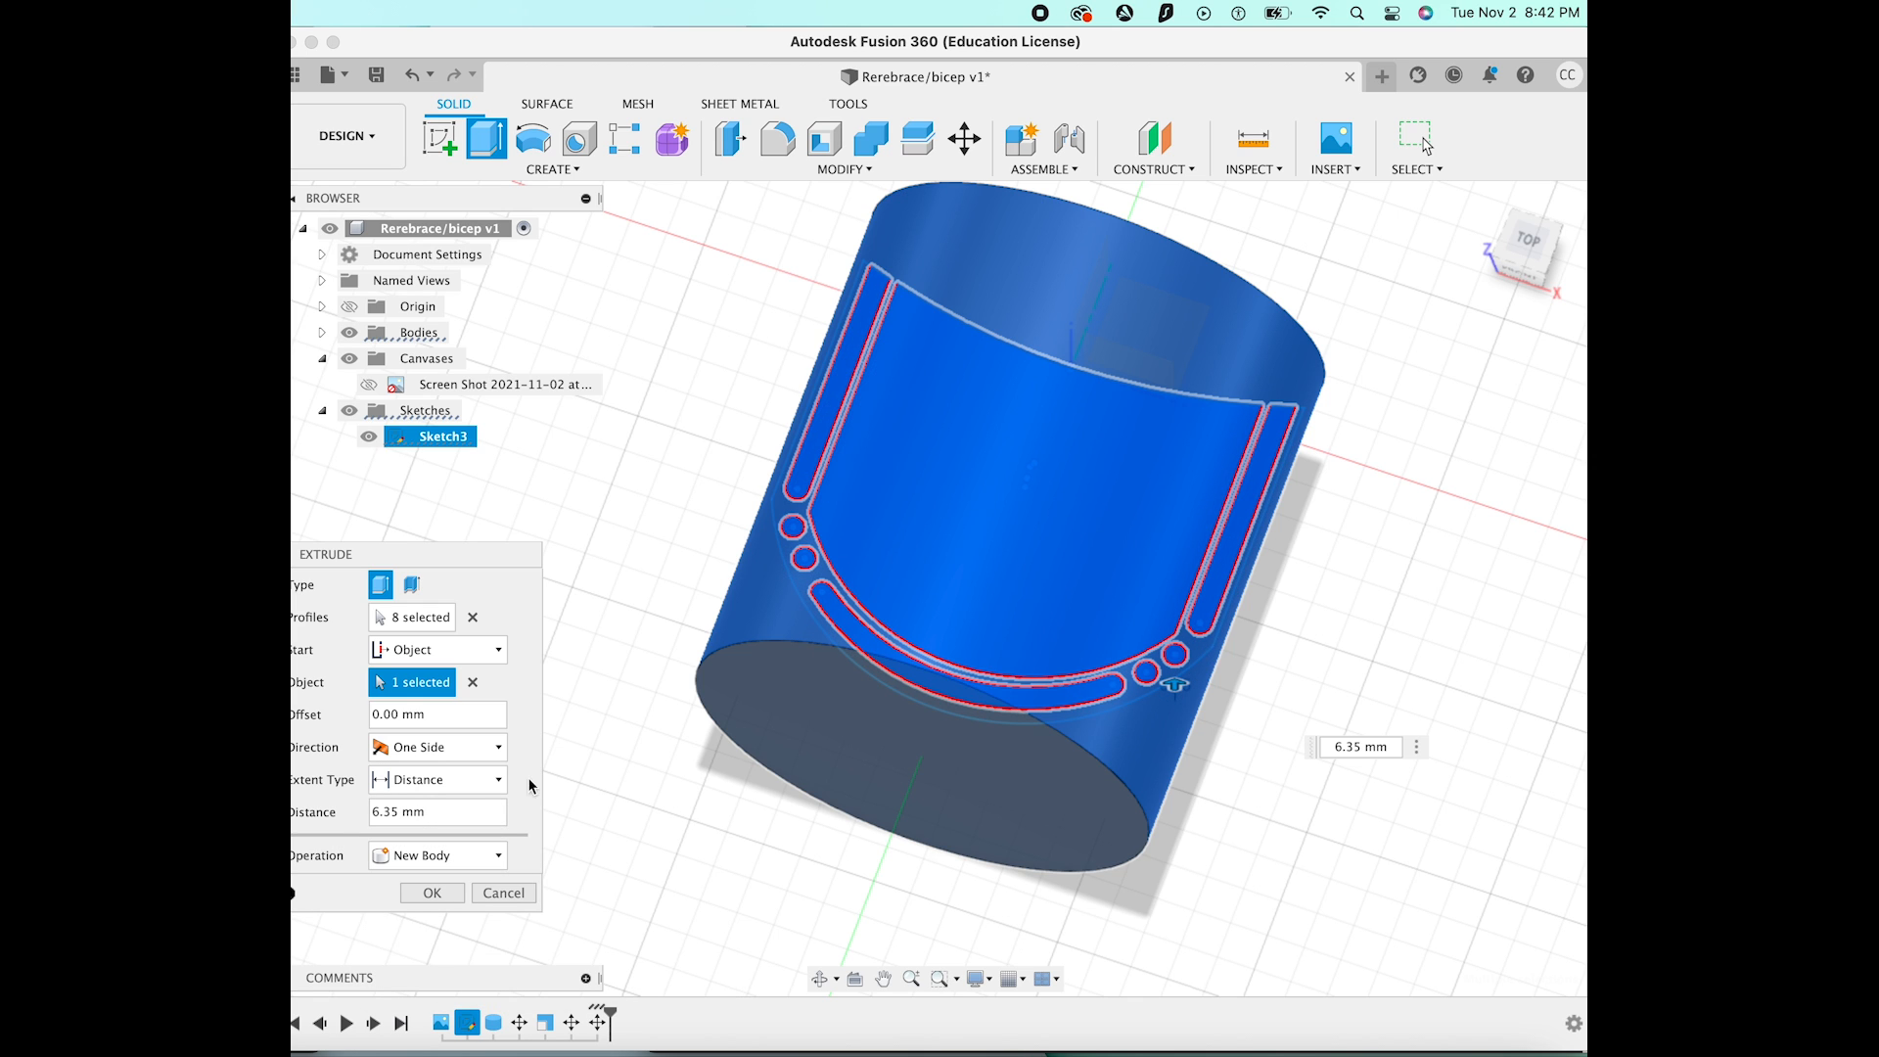
left_click(1532, 262)
left_click_drag(1522, 163, 1529, 251)
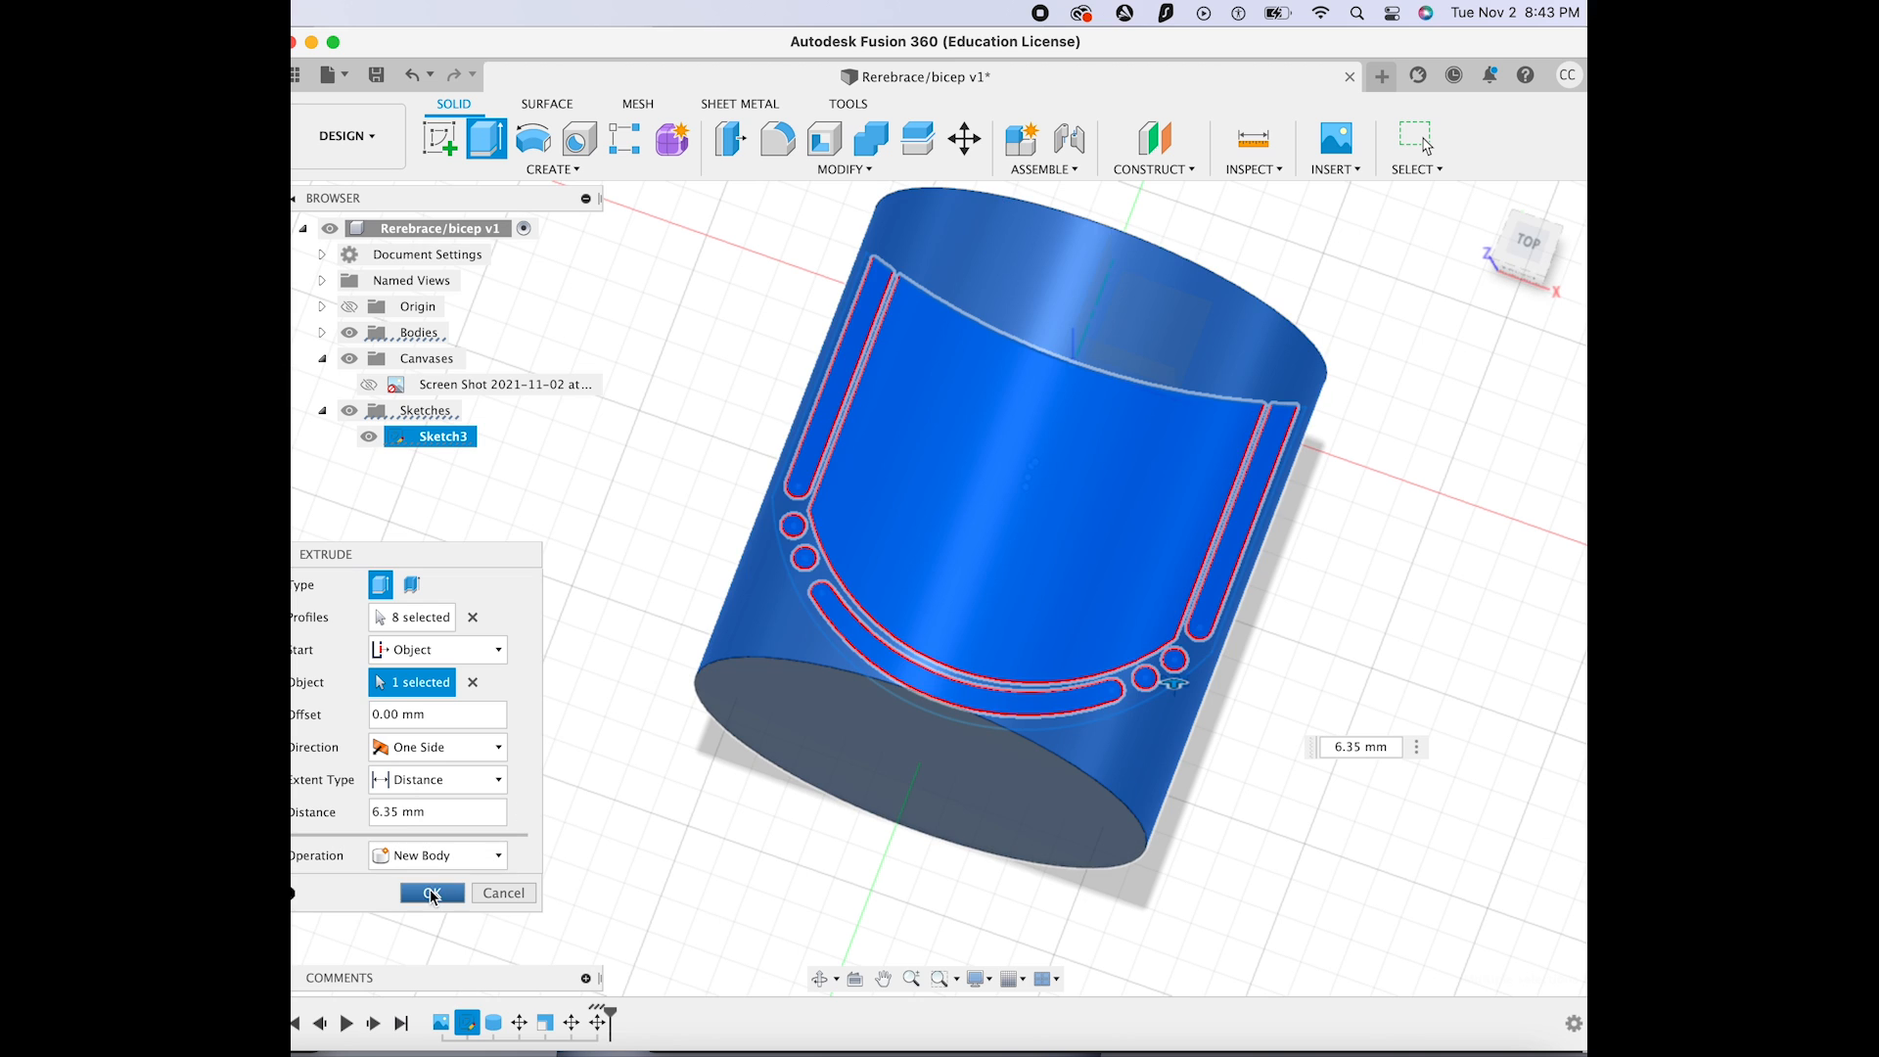
left_click(431, 894)
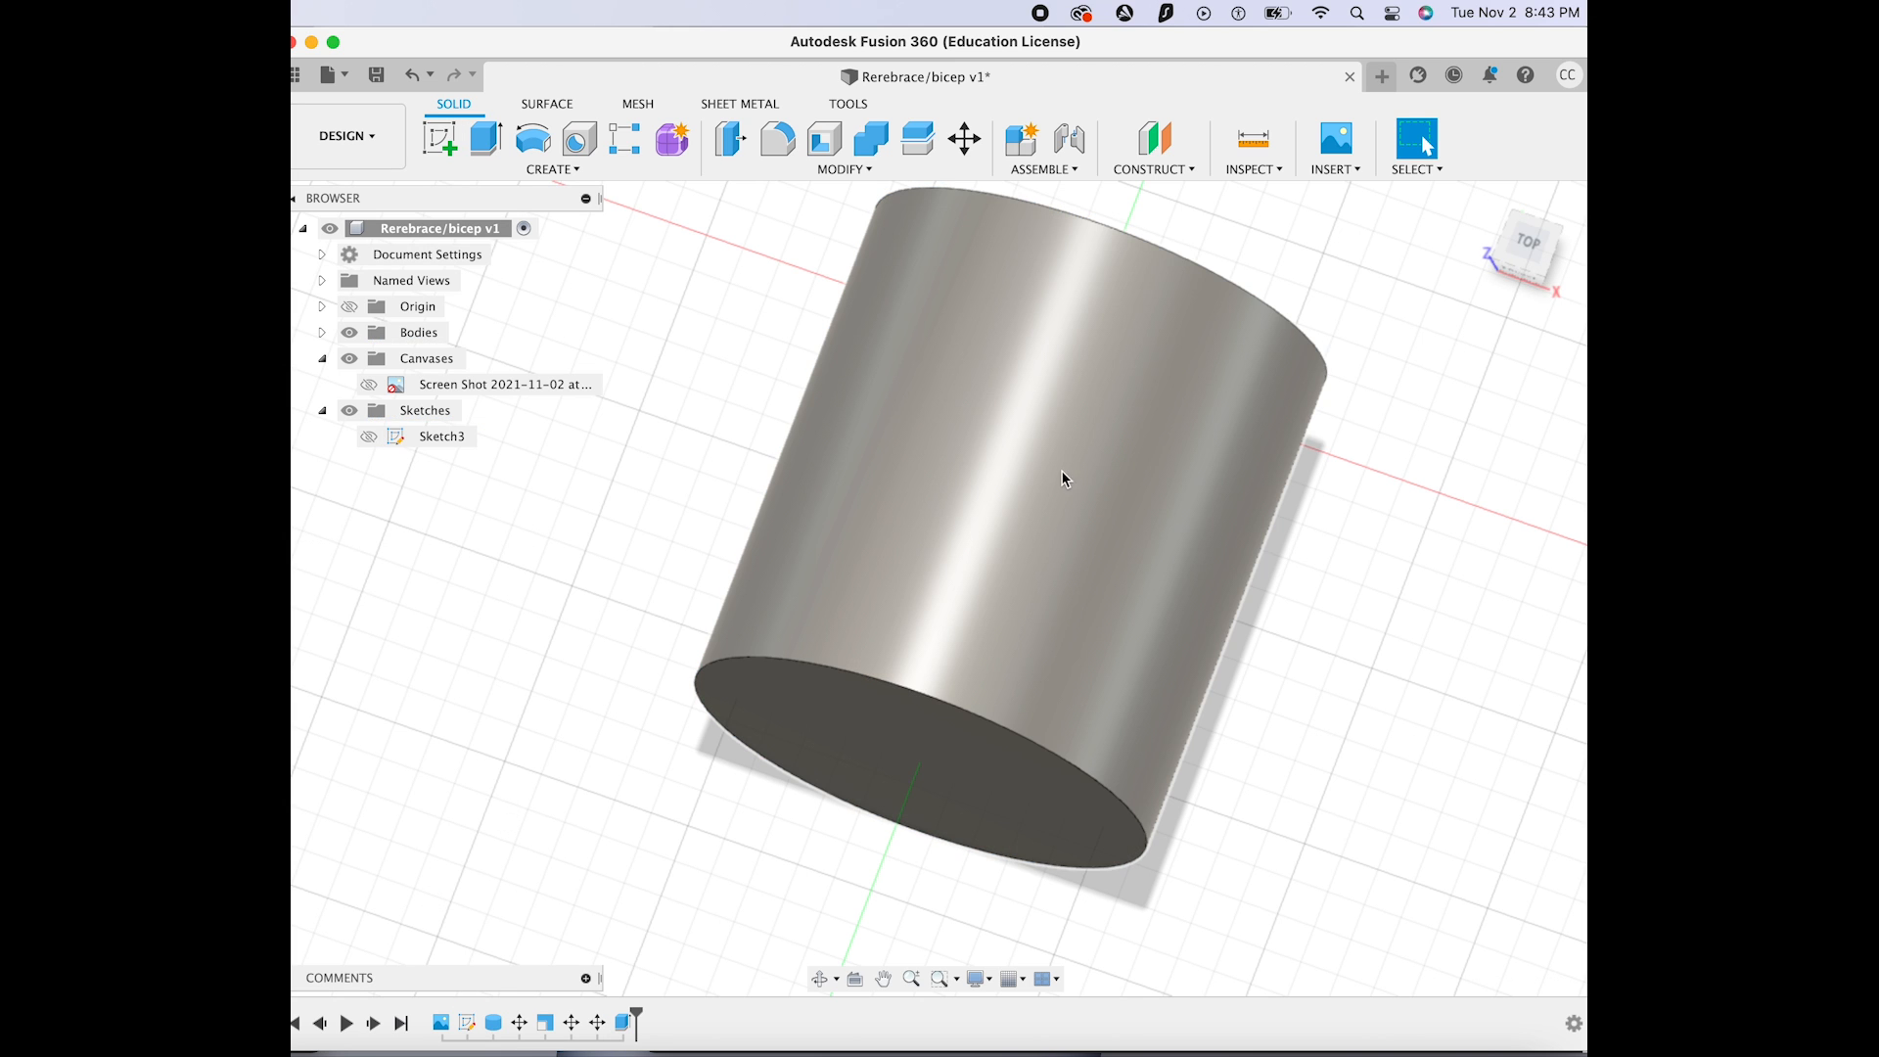
left_click(412, 75)
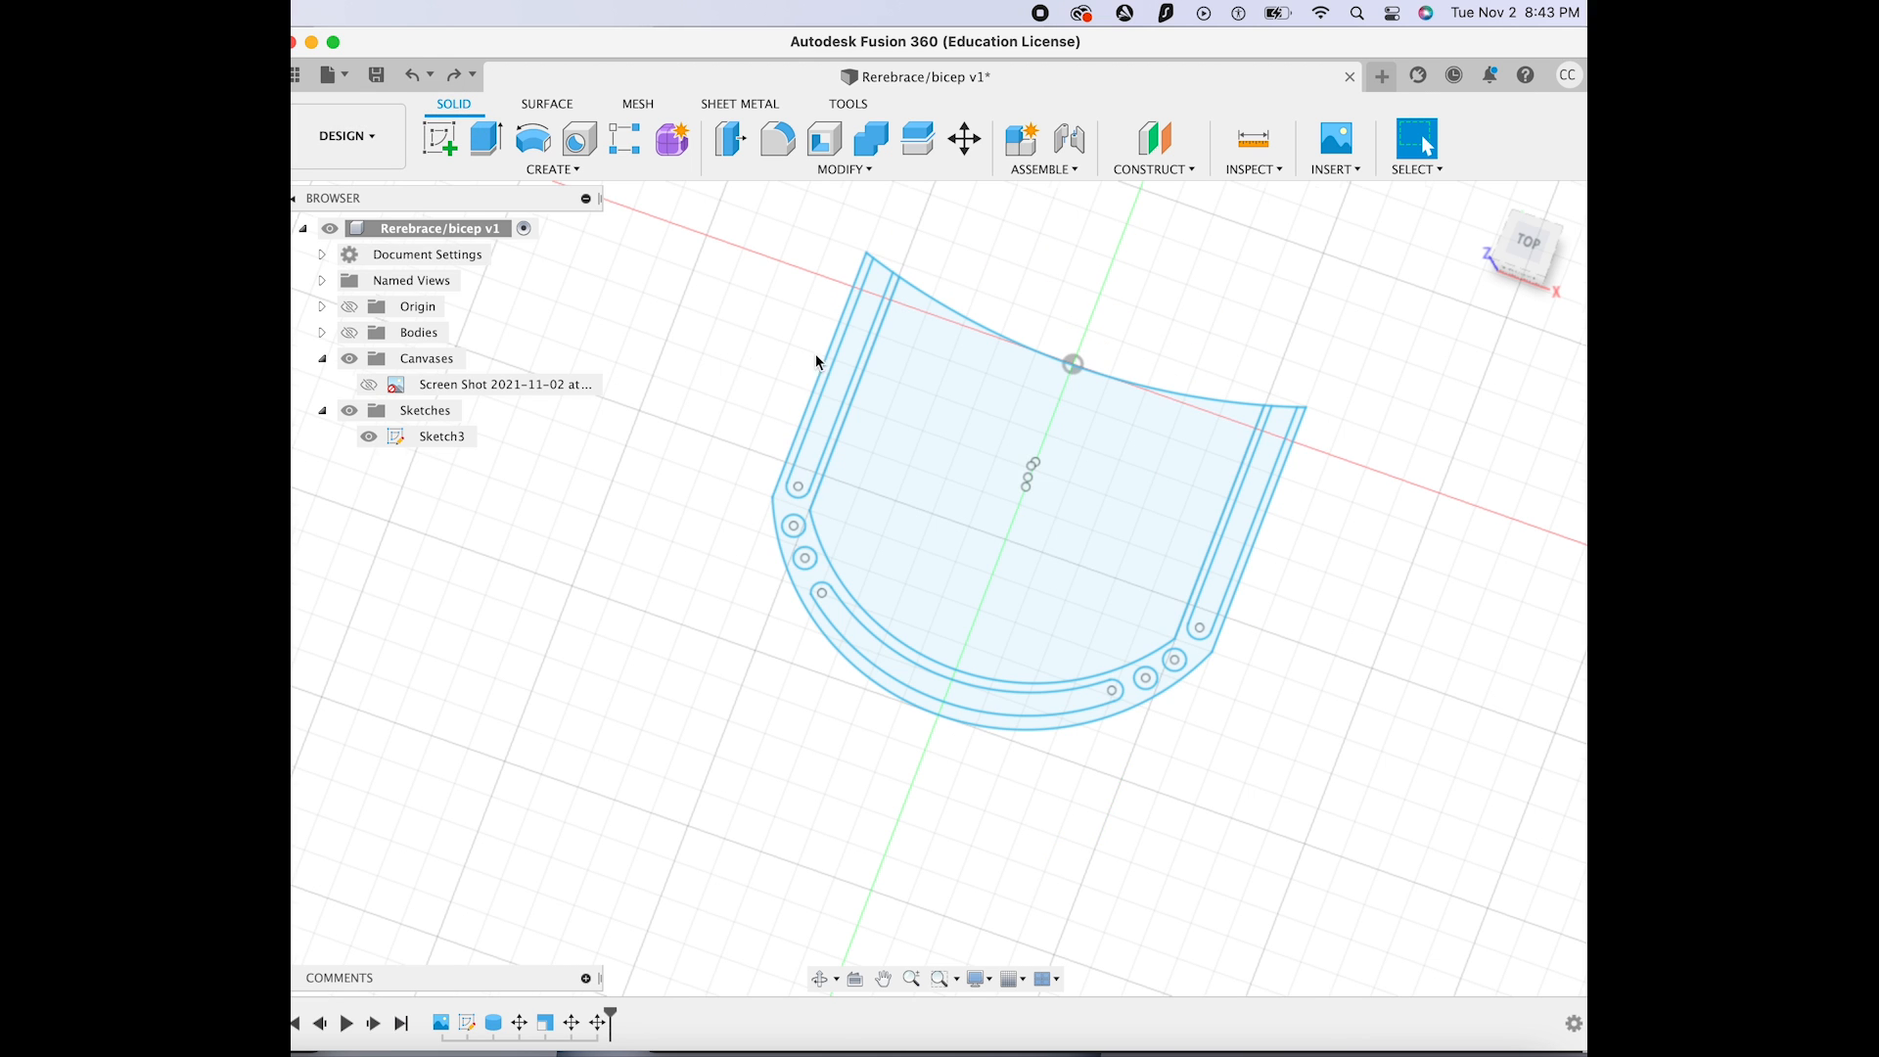
Reselect the sketch profiles of the inner panel, both side slots, the four circles and the curved bottom slot
middle_click_drag(818, 359, 855, 349)
left_click(881, 376)
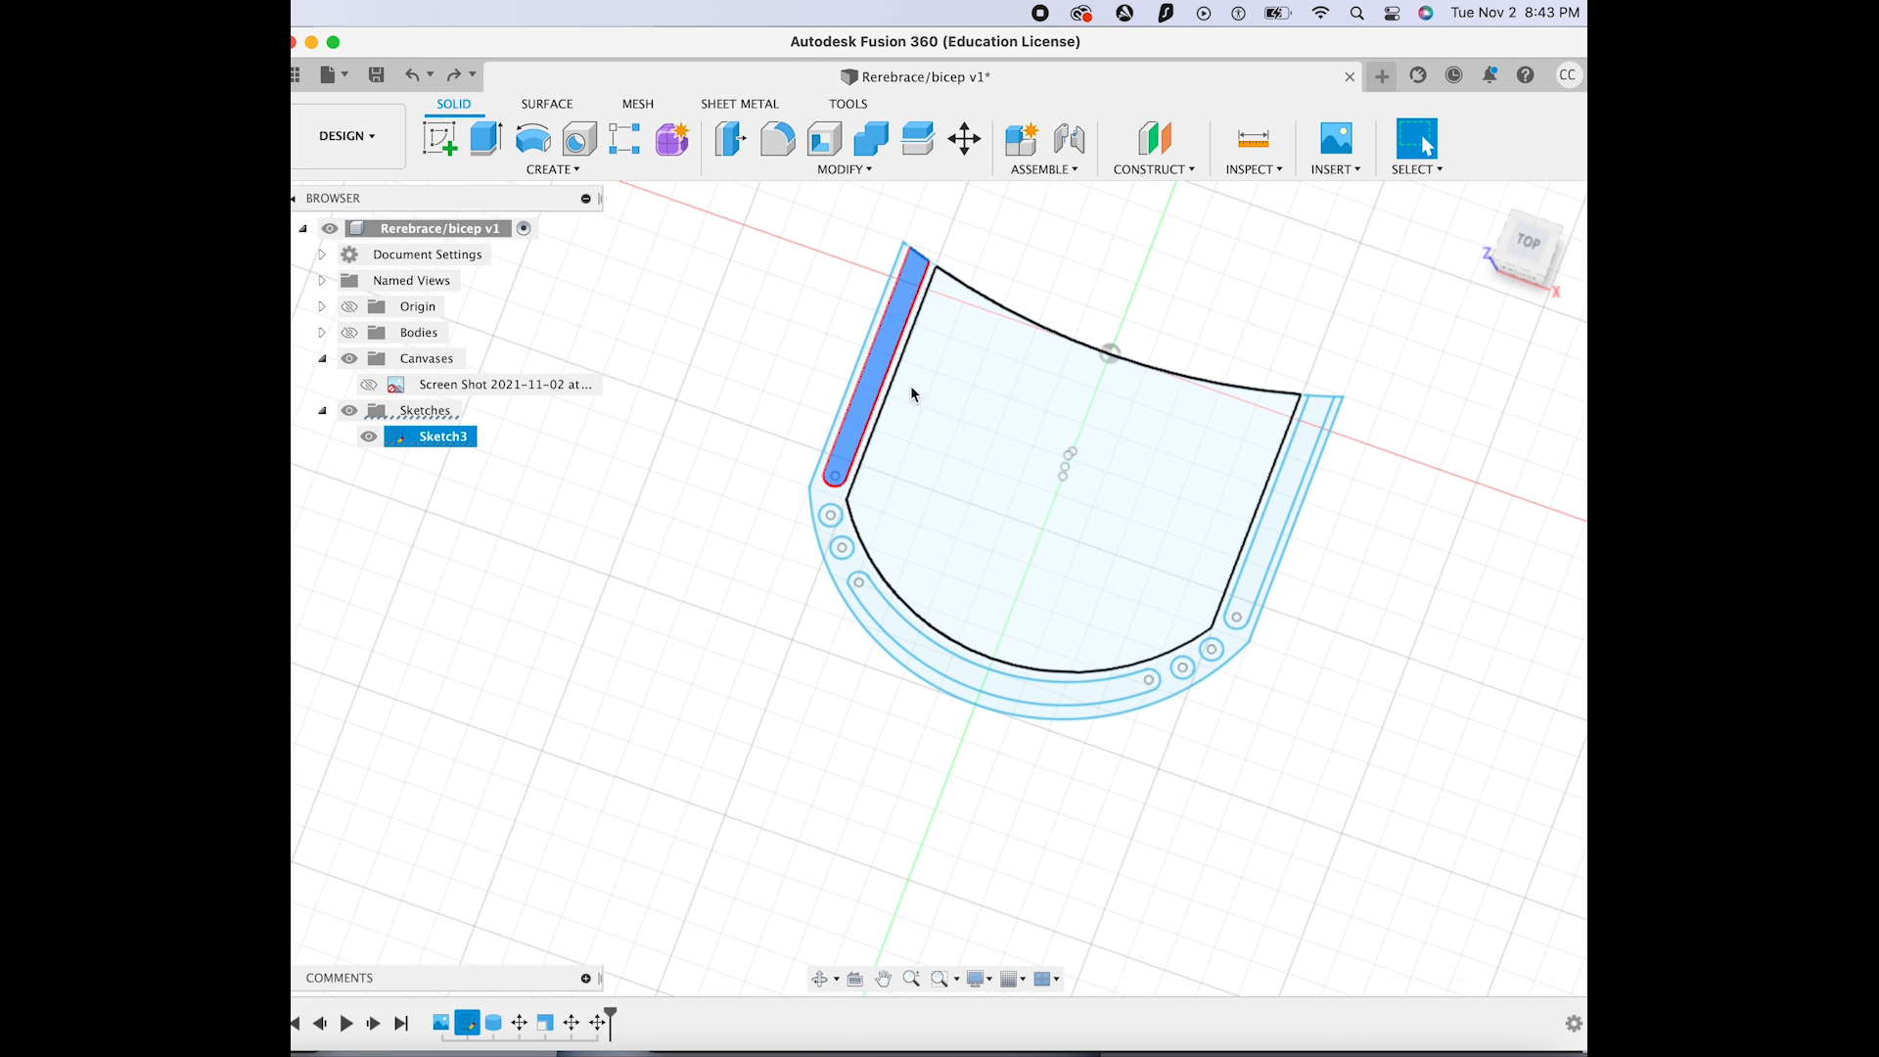
left_click(961, 404, "shift")
left_click(1277, 501, "shift")
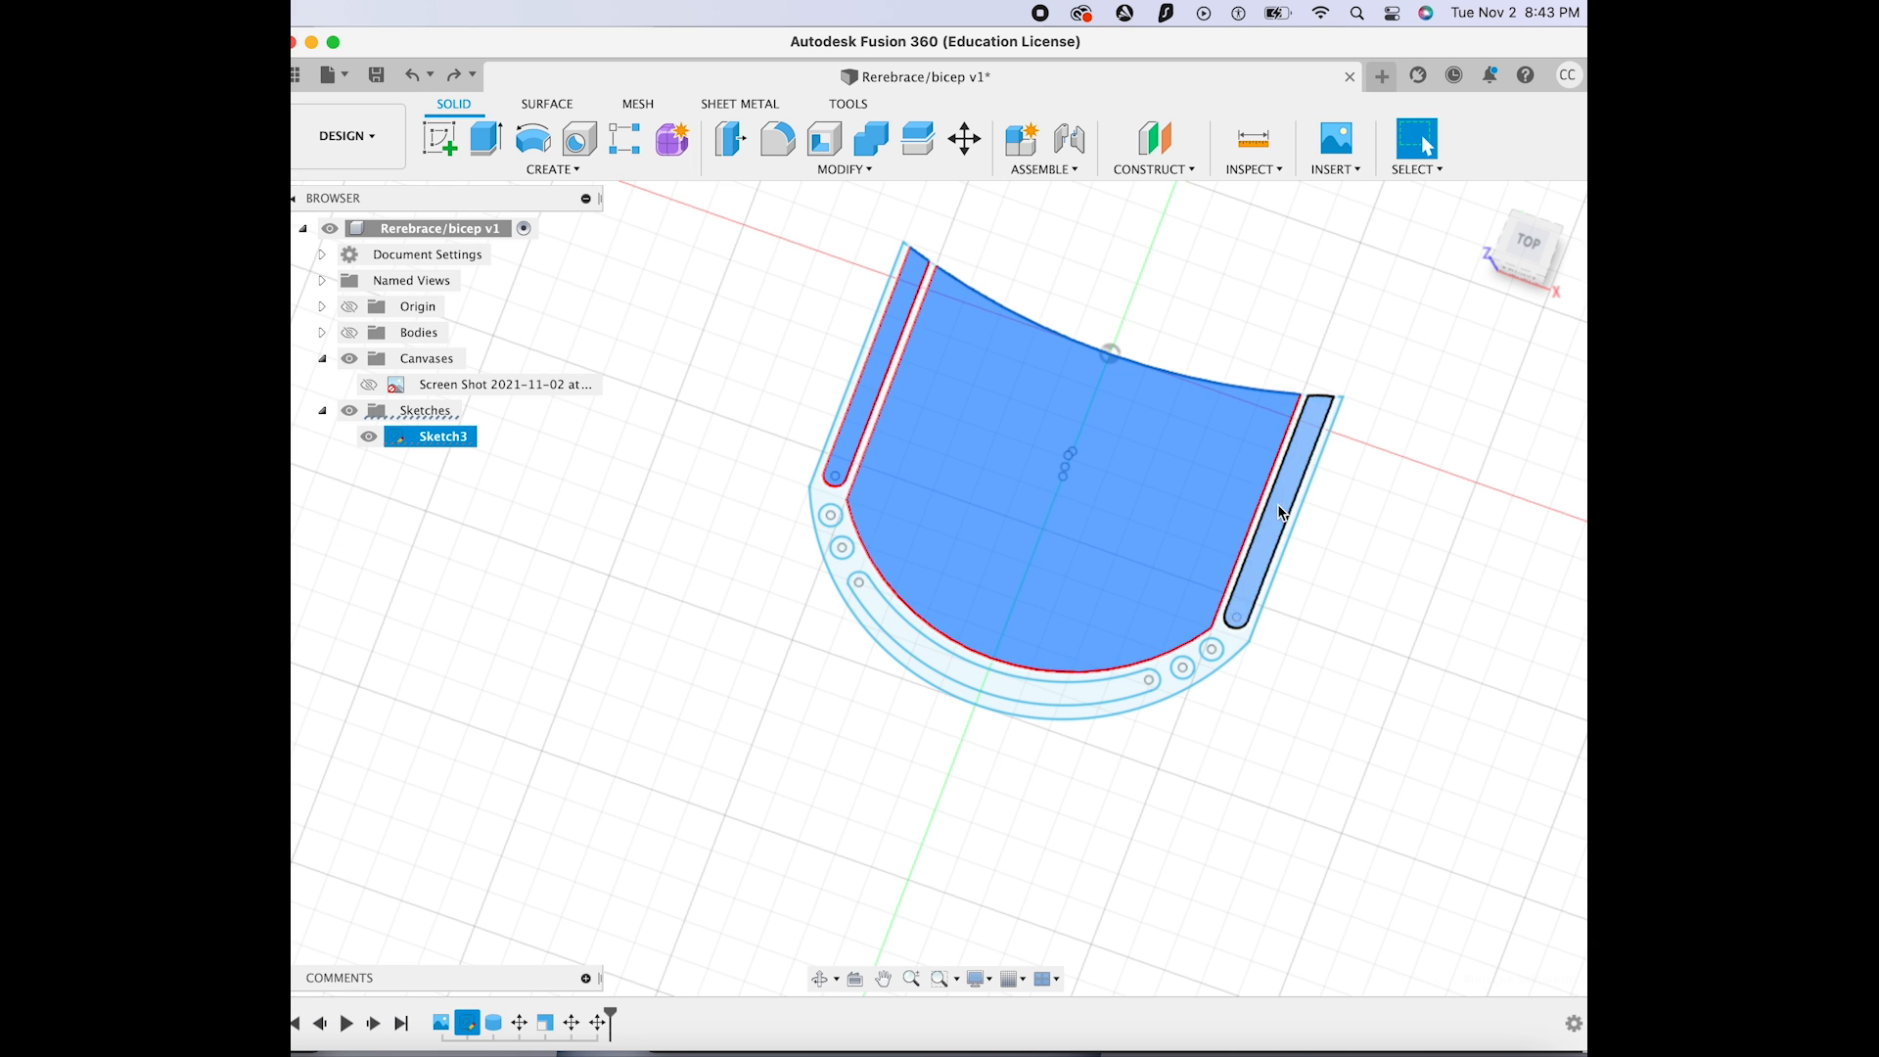
scroll(914, 543, "up", 5)
left_click(615, 481, "shift")
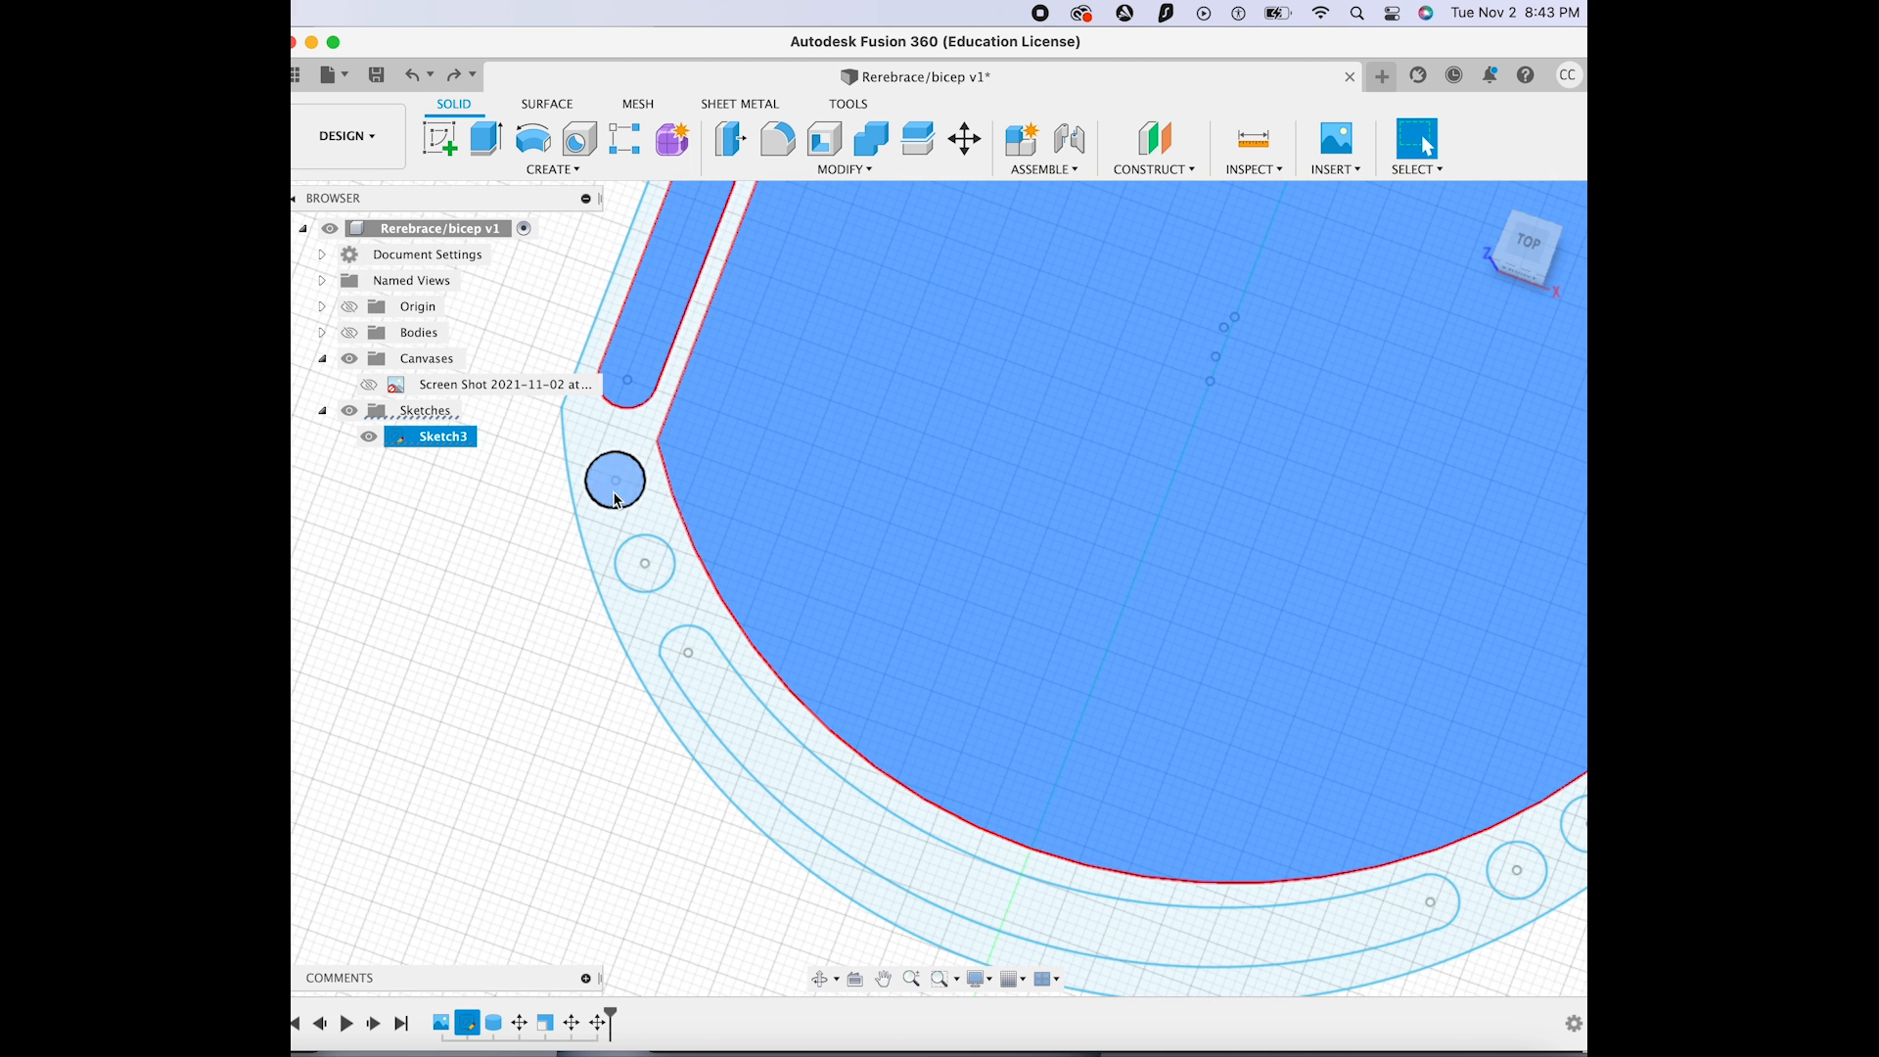
left_click(635, 580, "shift")
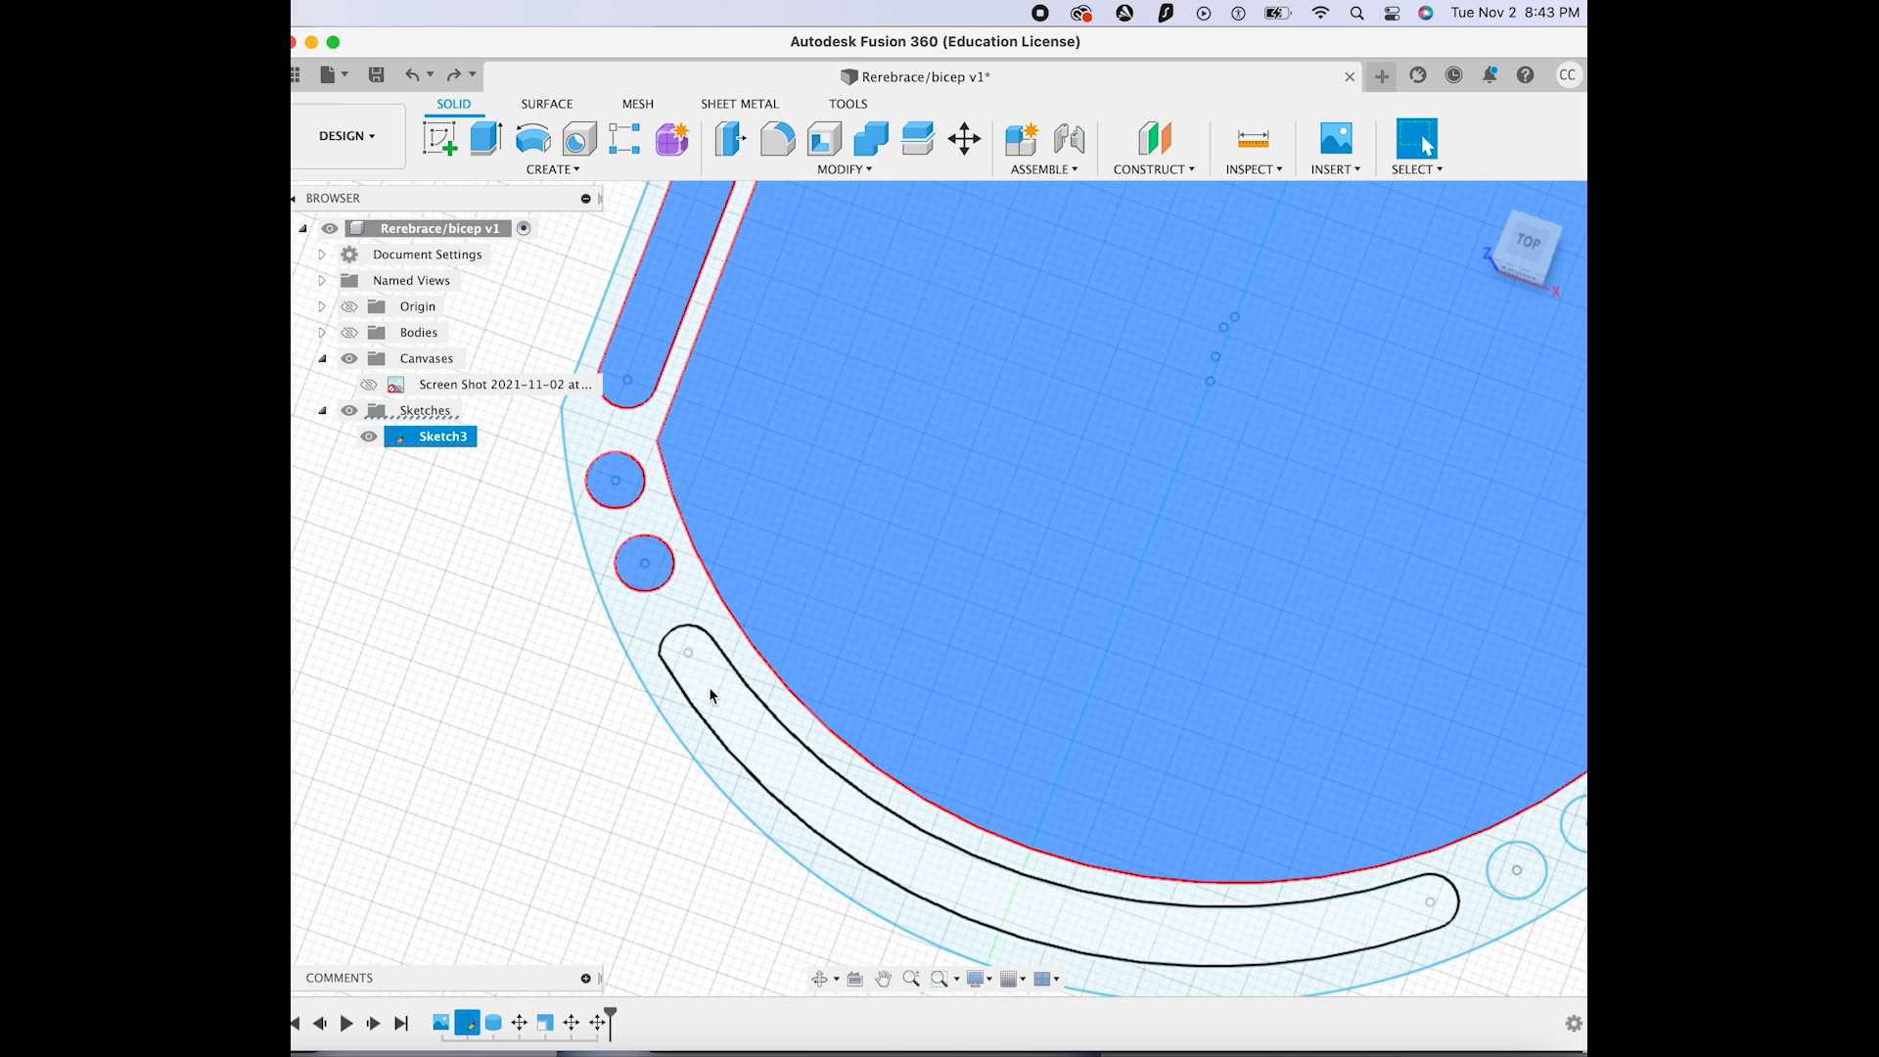
left_click(711, 696, "shift")
left_click(1123, 635, "shift")
left_click(1517, 869, "shift")
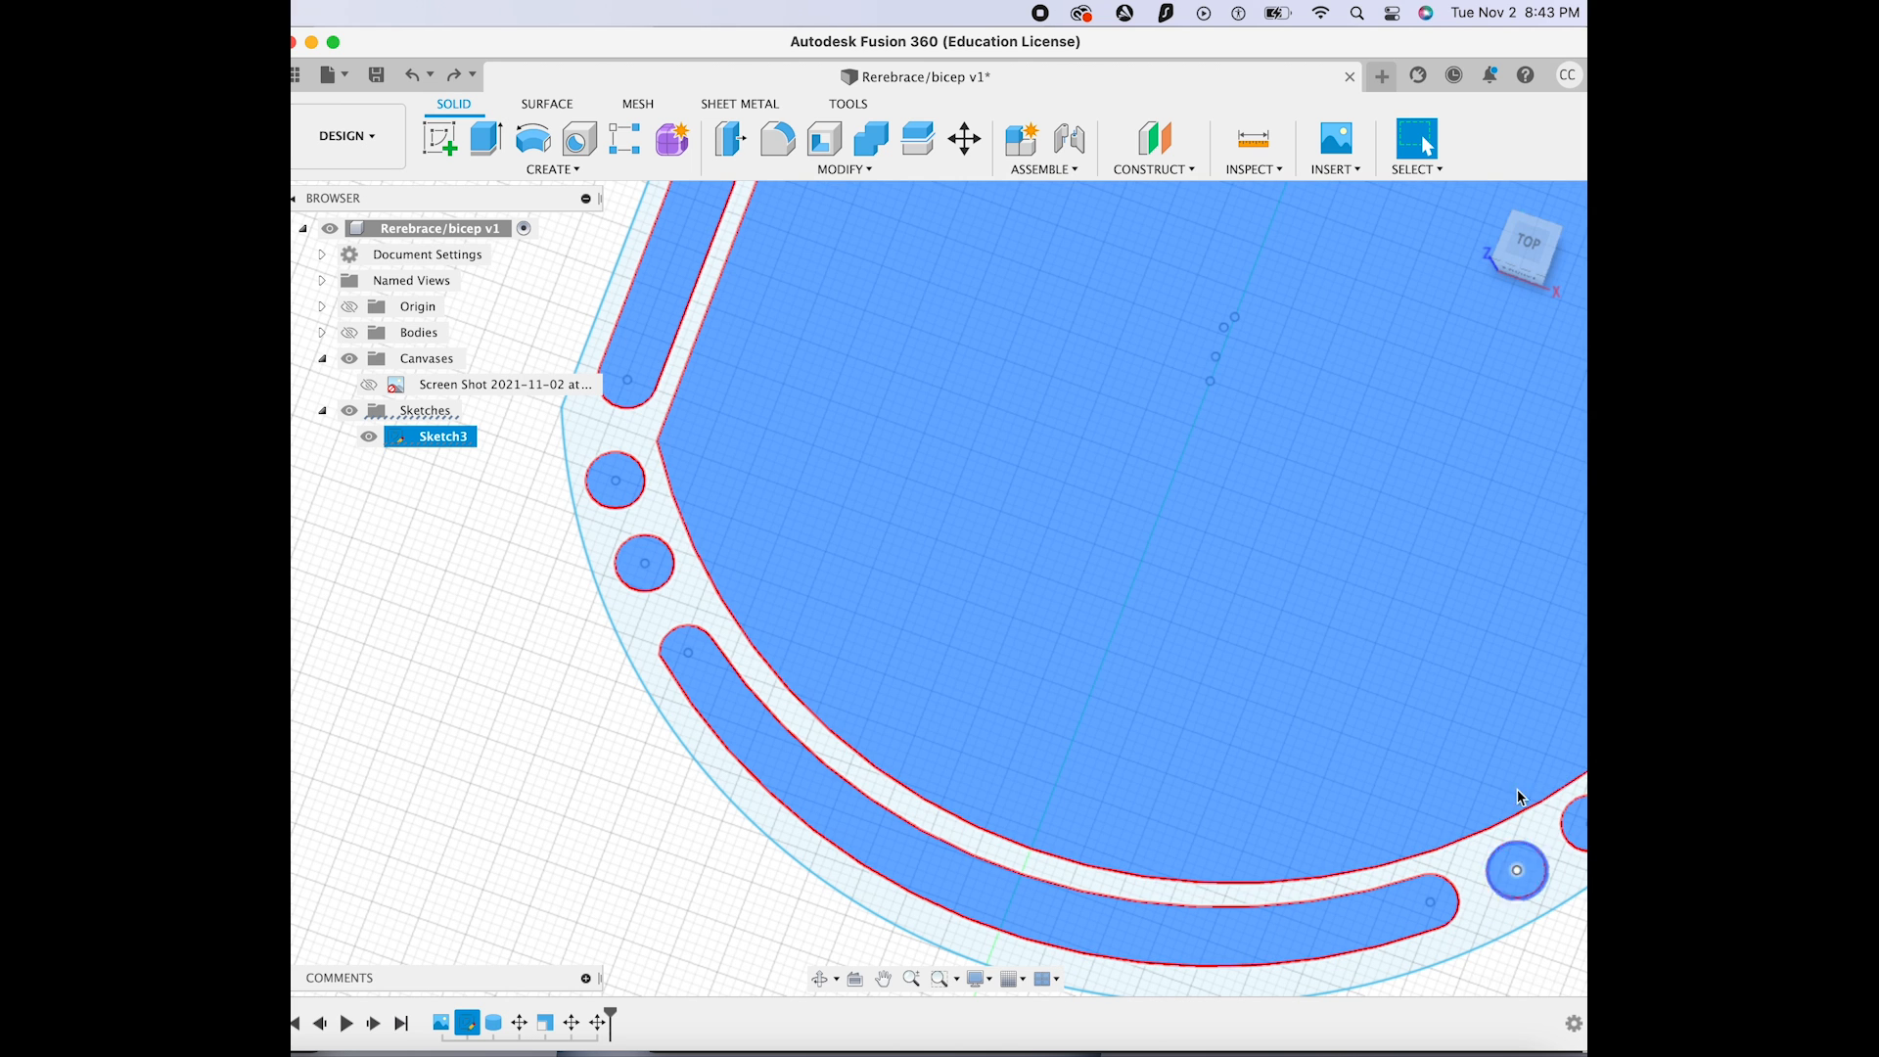
Show the cylinder and extrude the eight selected profiles 6.35 mm from its curved face as new bodies
scroll(1472, 495, "down", 3)
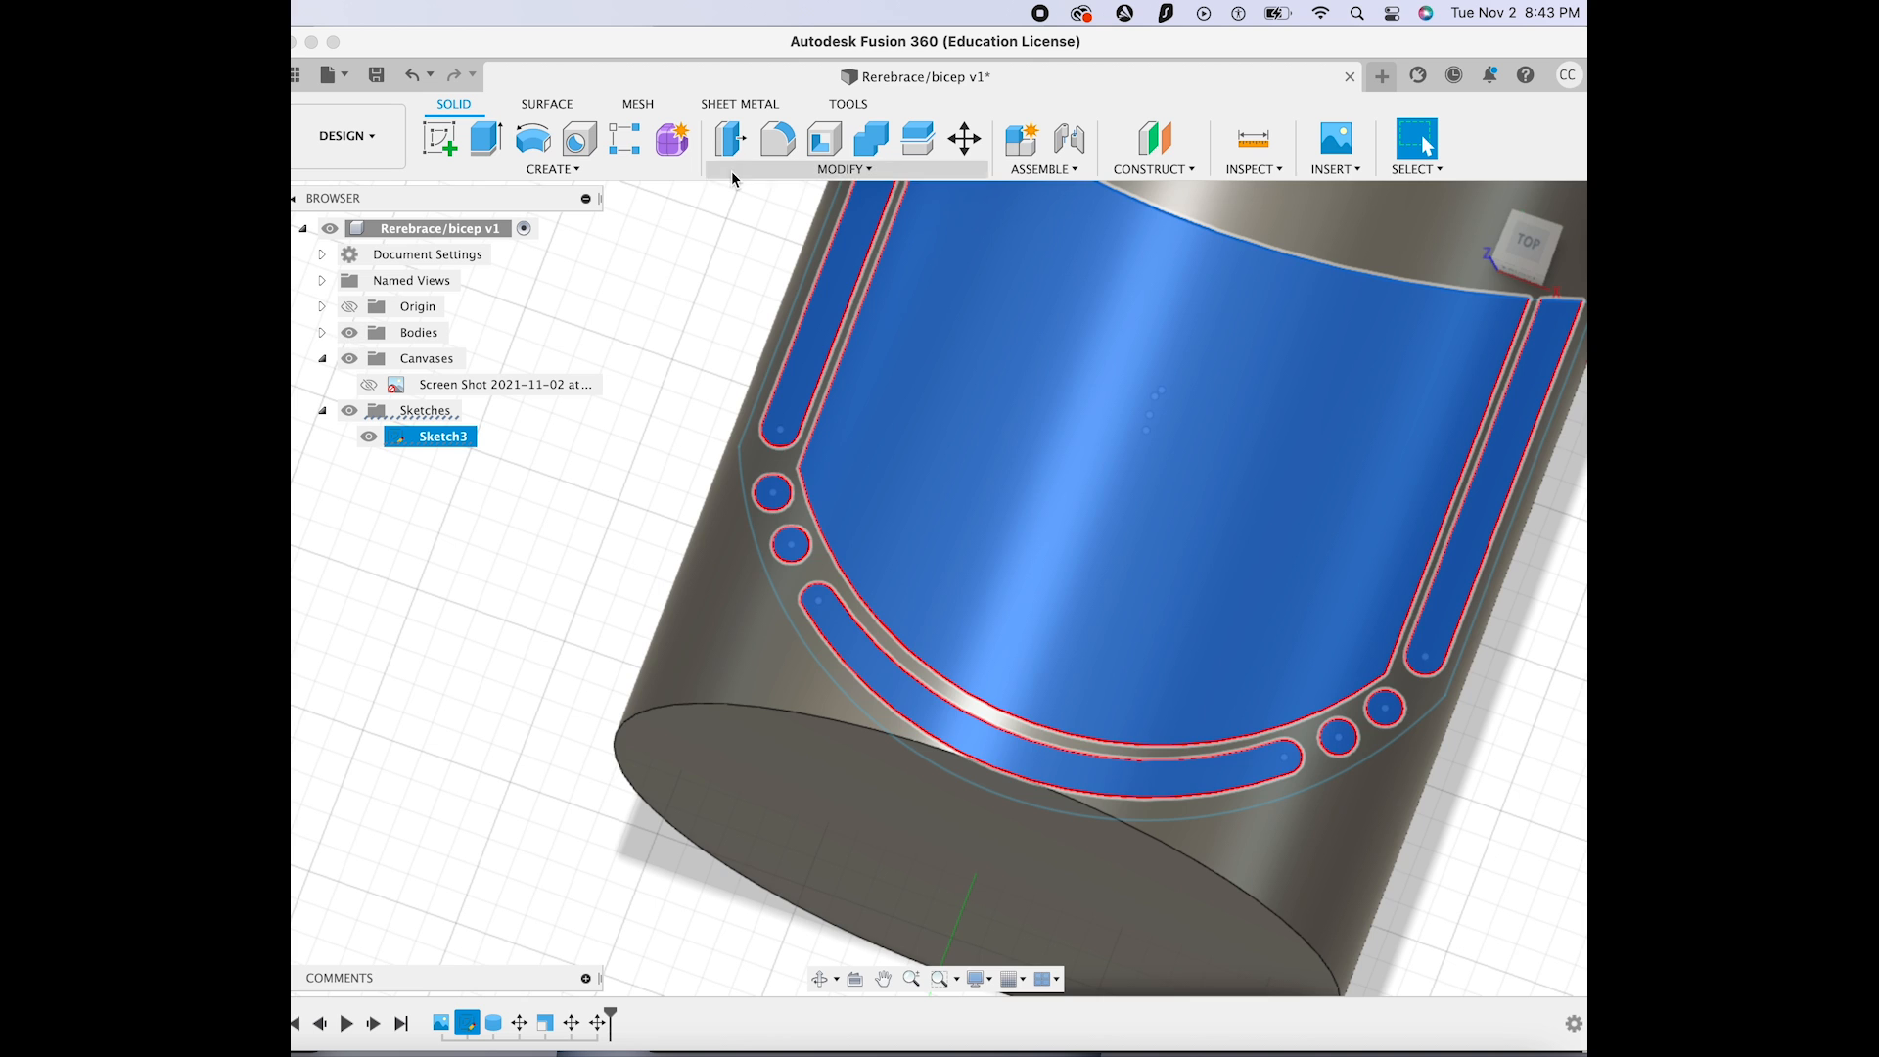
left_click(487, 139)
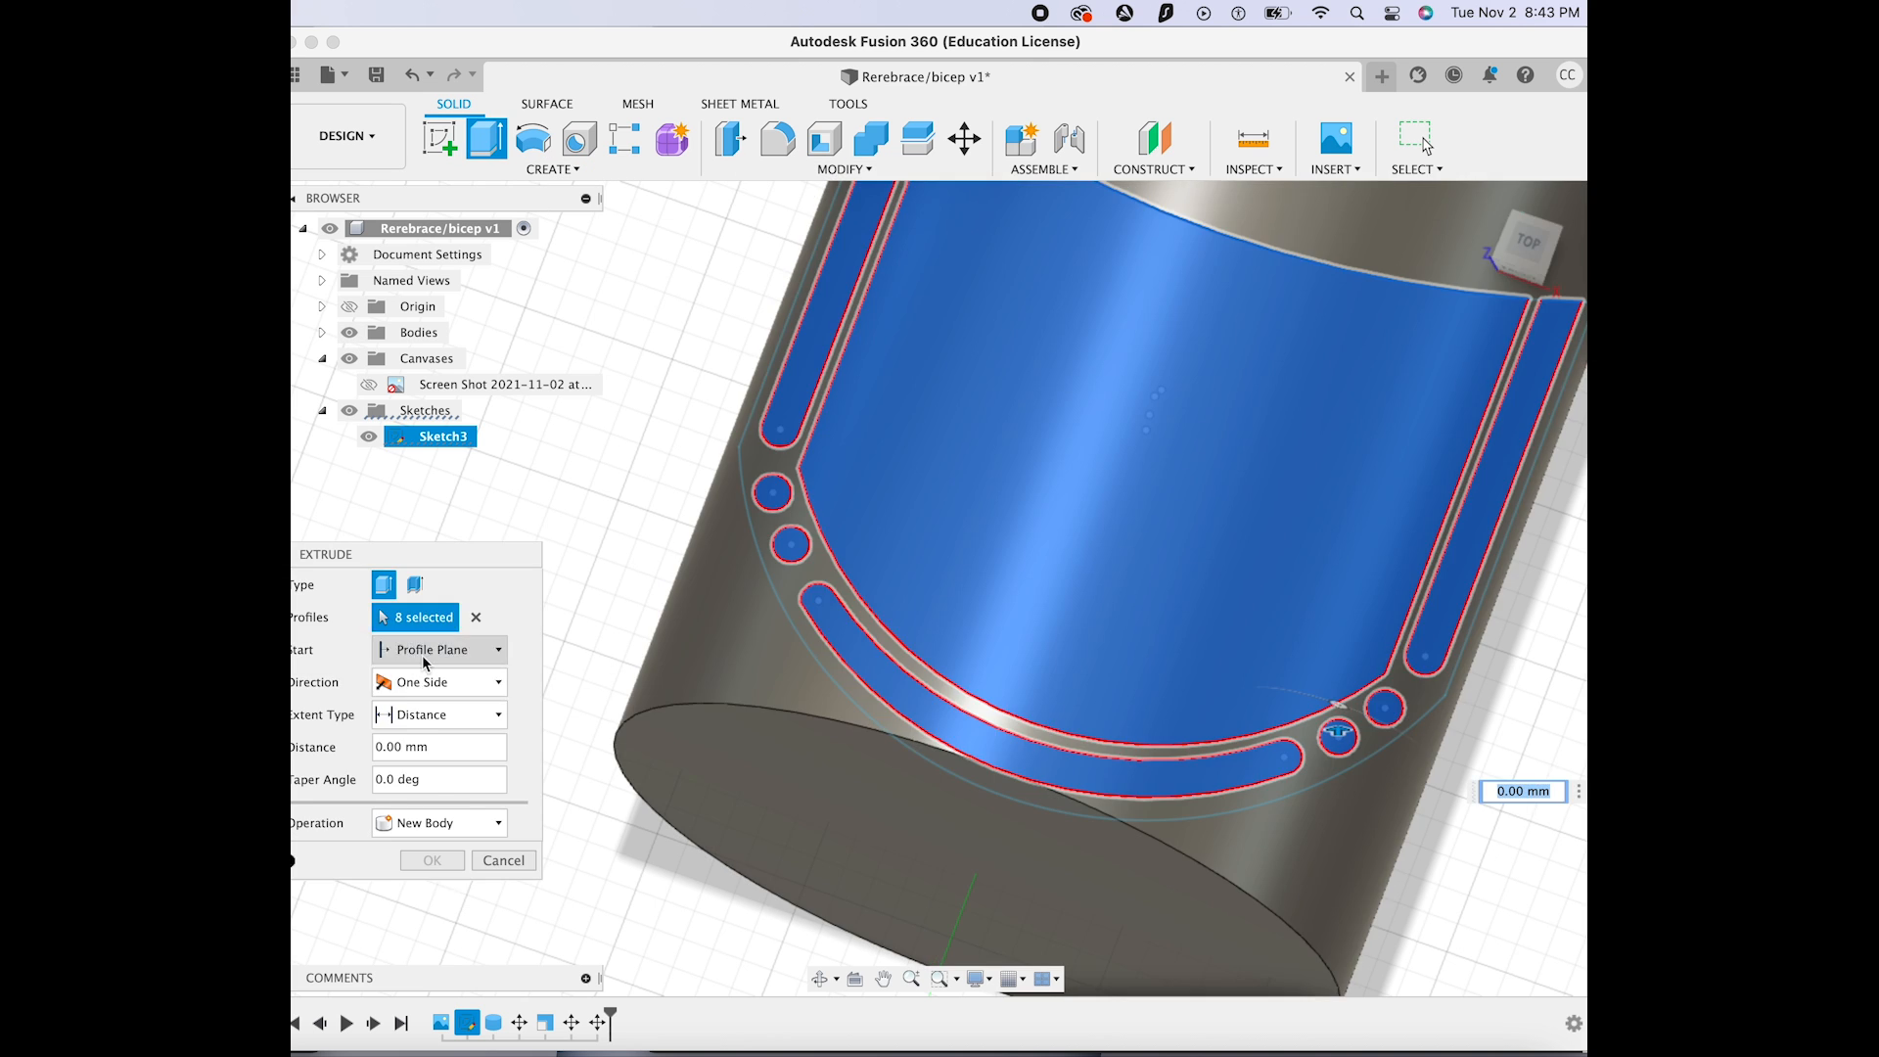
left_click(421, 652)
left_click(423, 726)
left_click(671, 644)
left_click_drag(399, 813, 354, 814)
type("6.35")
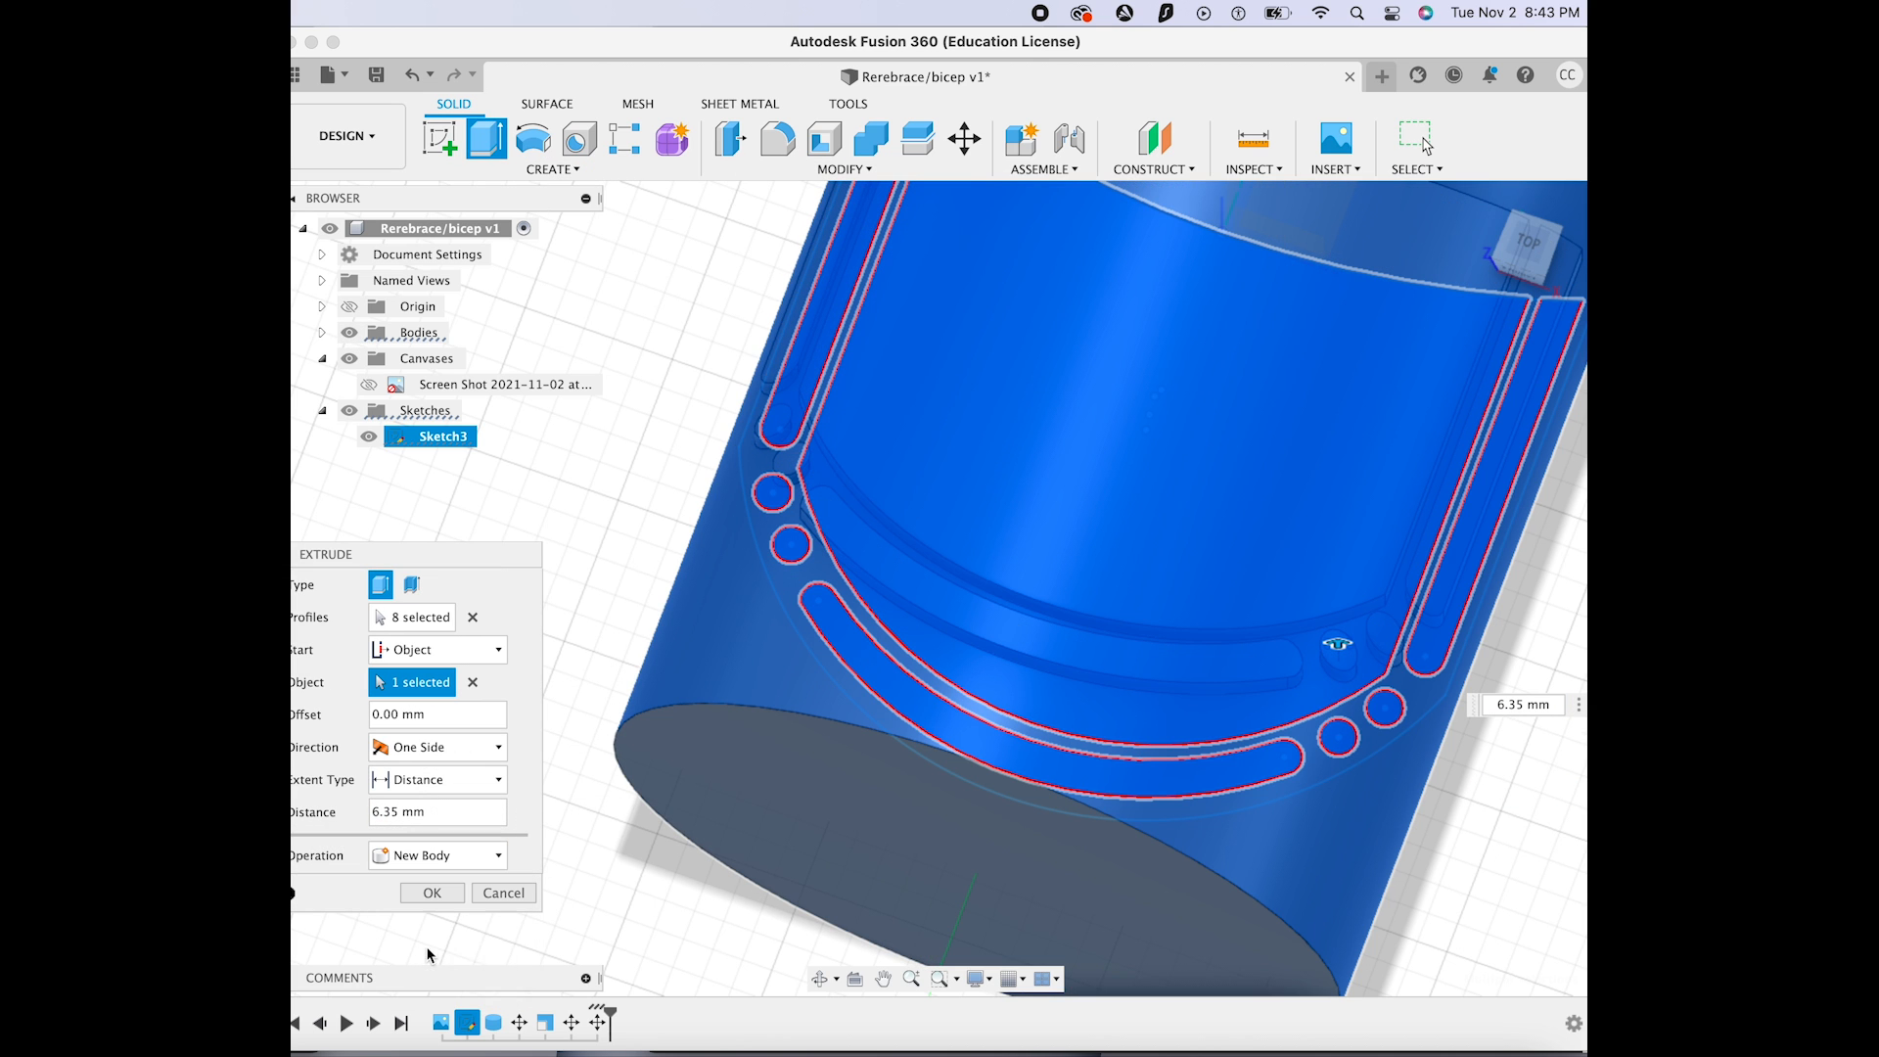
left_click(430, 893)
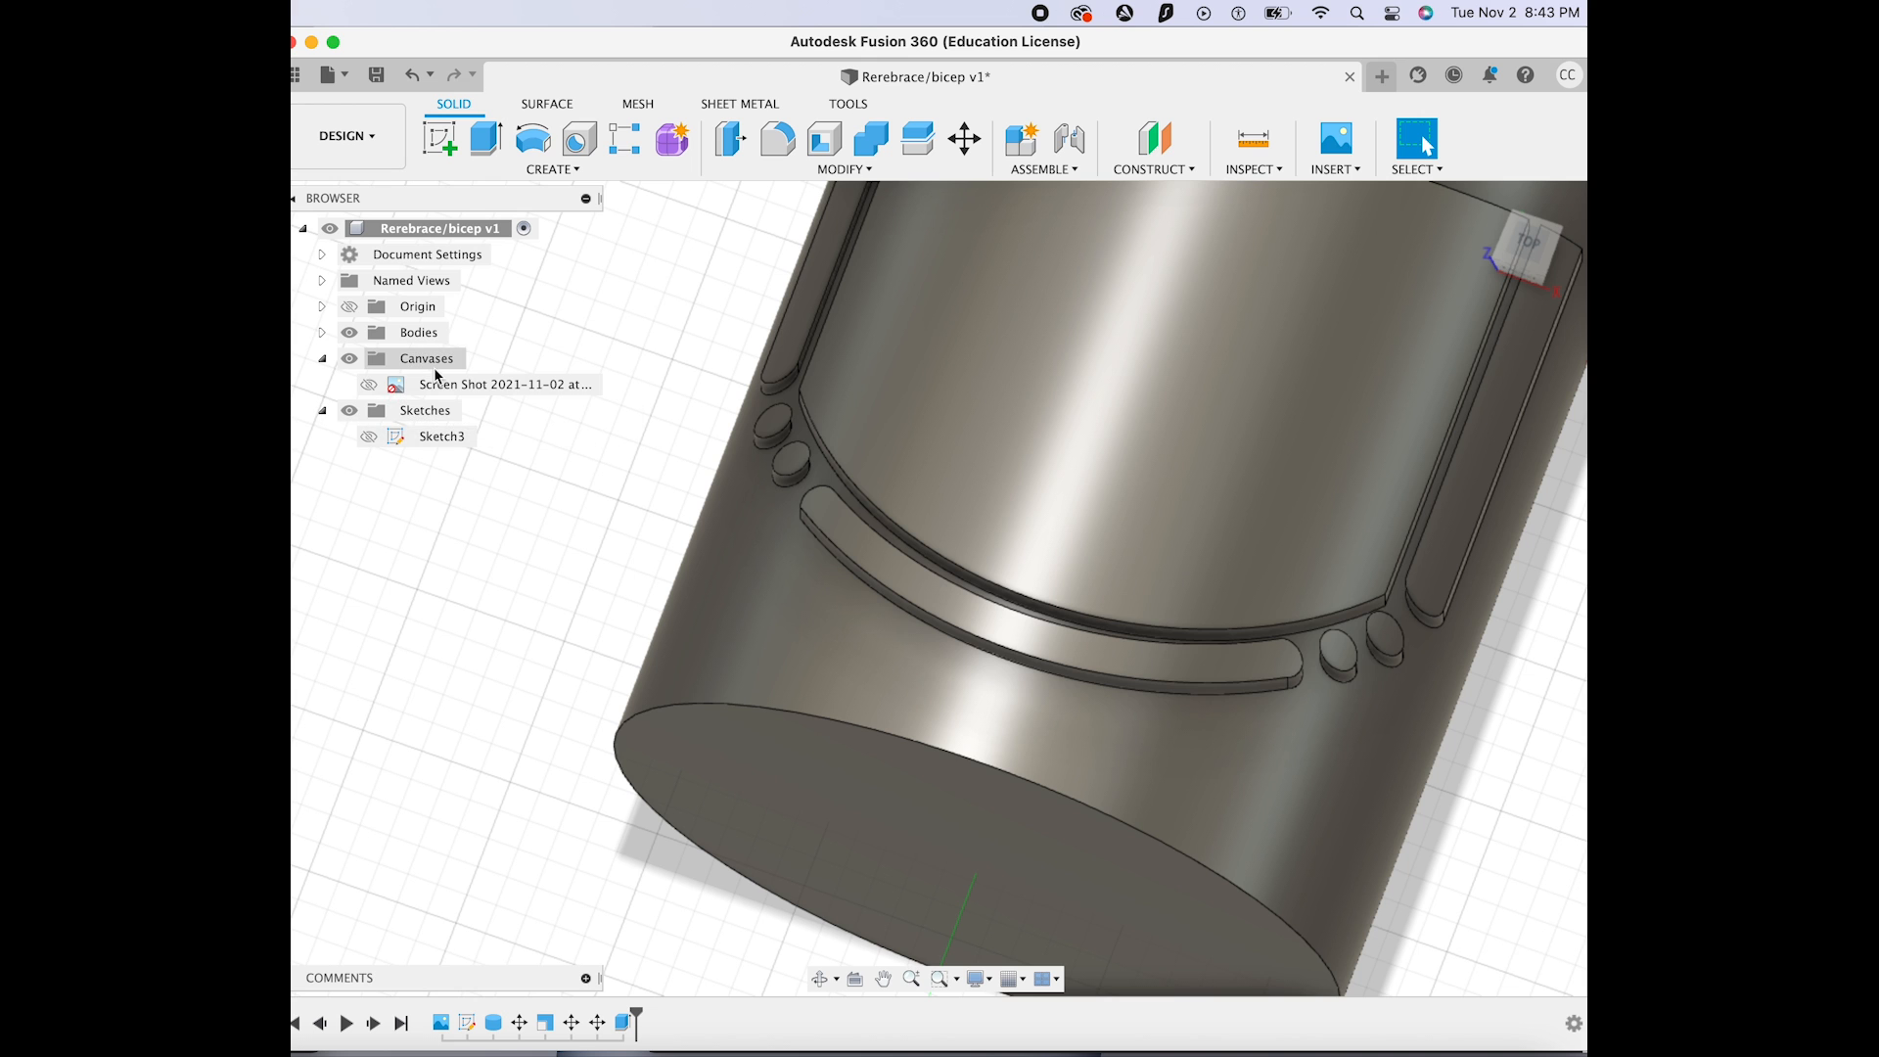
Hide the bodies, show Sketch3 again and select the outer frame profile surrounding the slots and circles
left_click(349, 333)
left_click(369, 437)
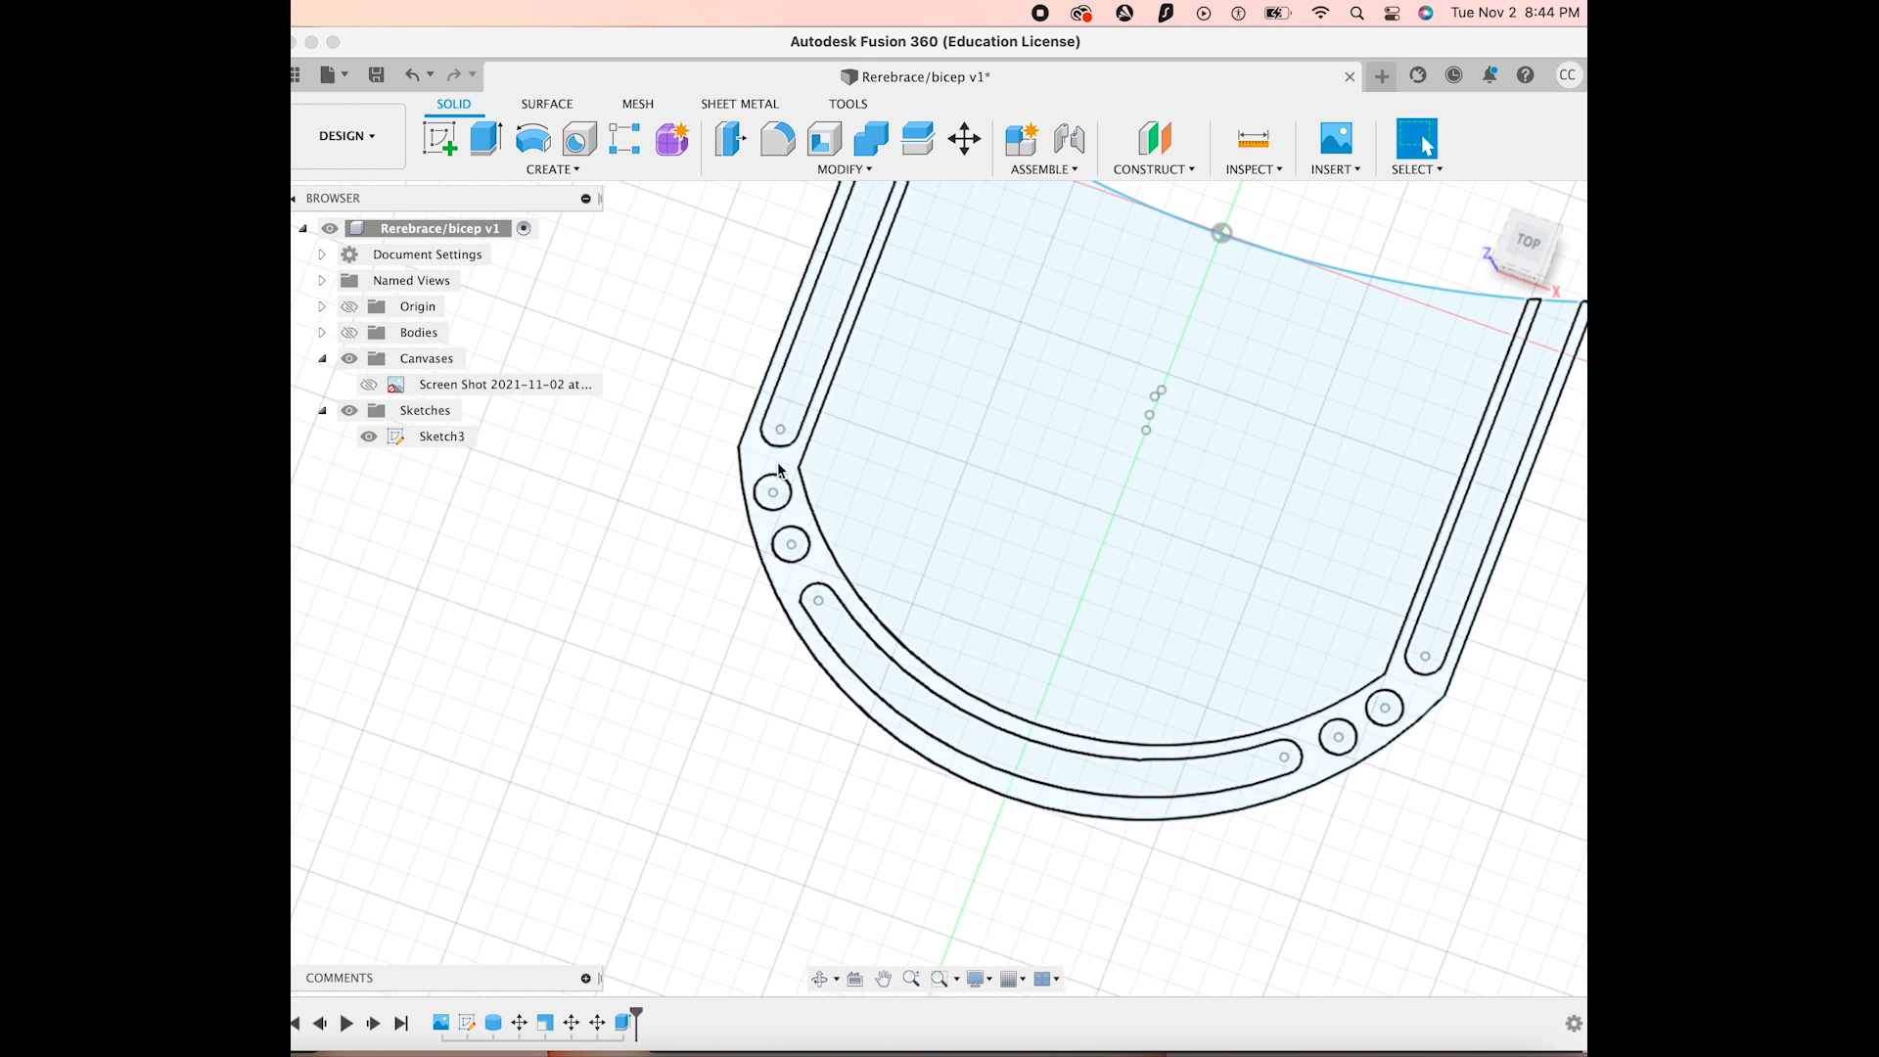
left_click(779, 469)
Extrude the frame profile 9 mm from the redisplayed cylinder's curved face as a new body
key("e")
left_click(349, 334)
left_click(421, 650)
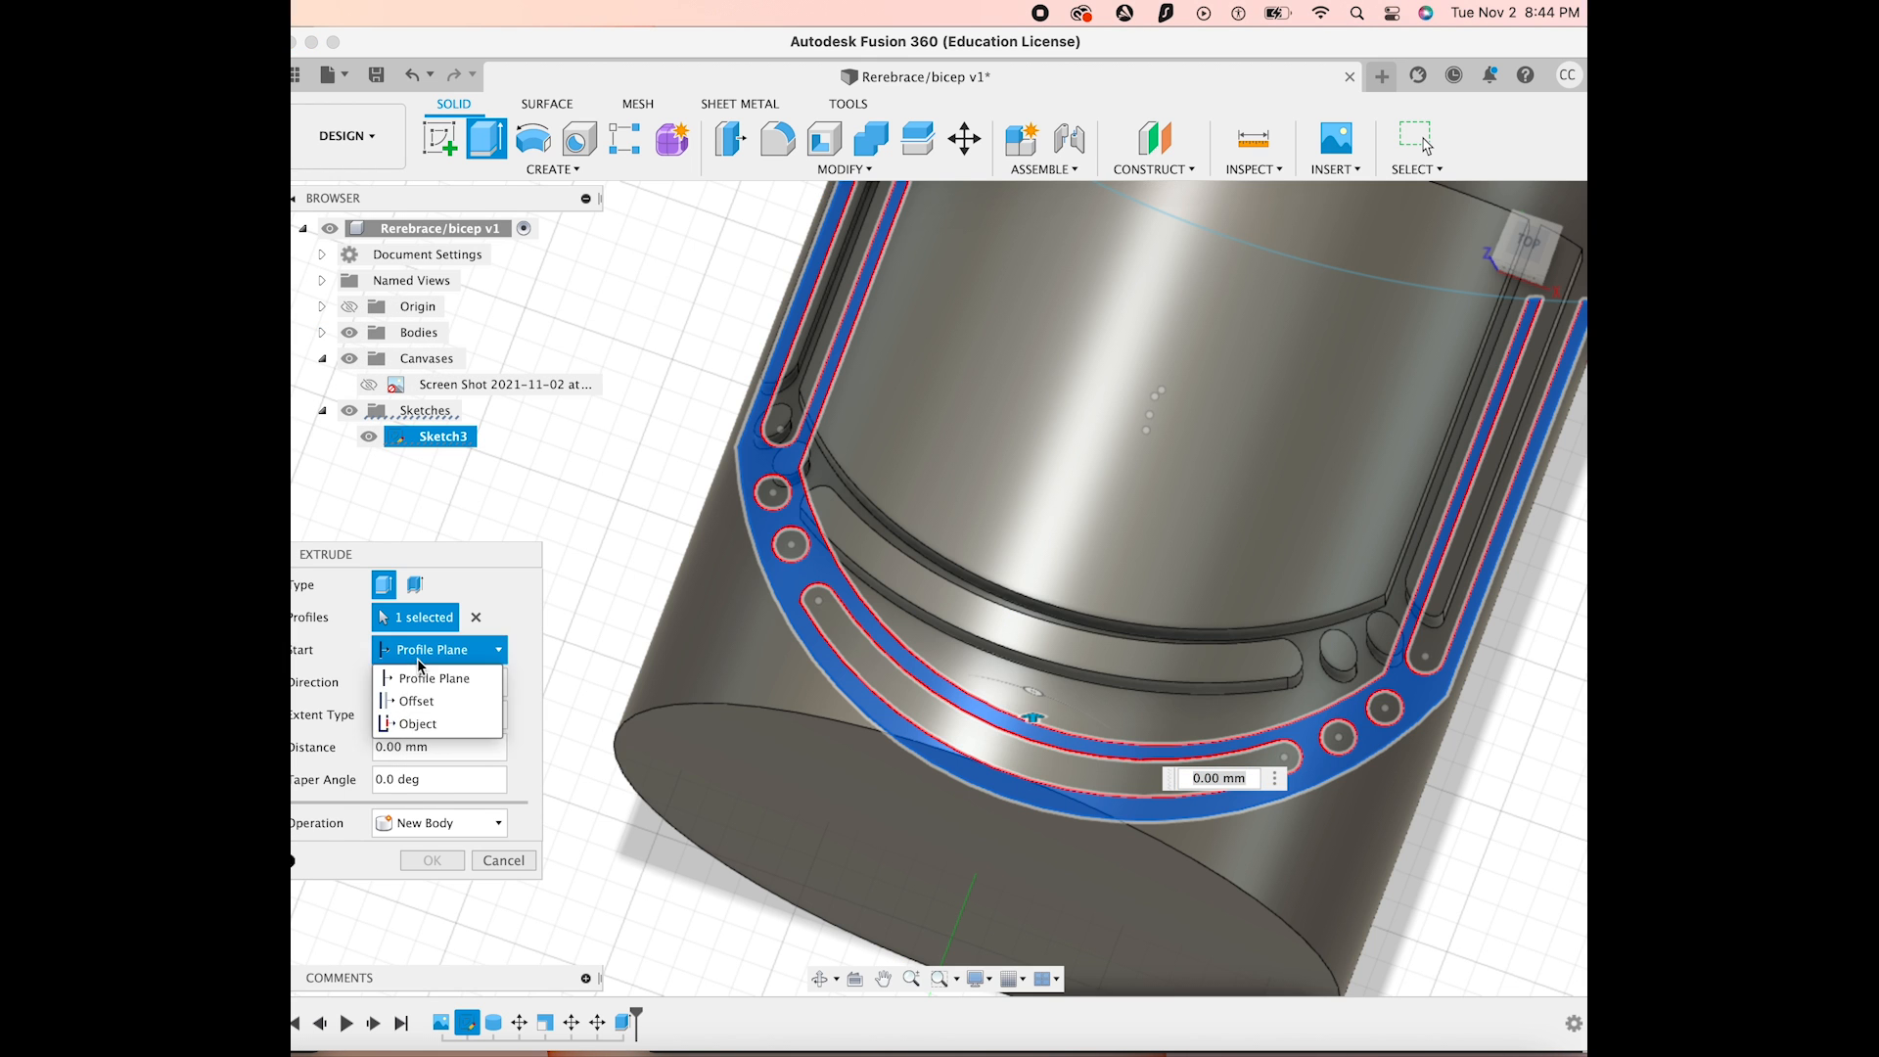
left_click(406, 717)
type("9")
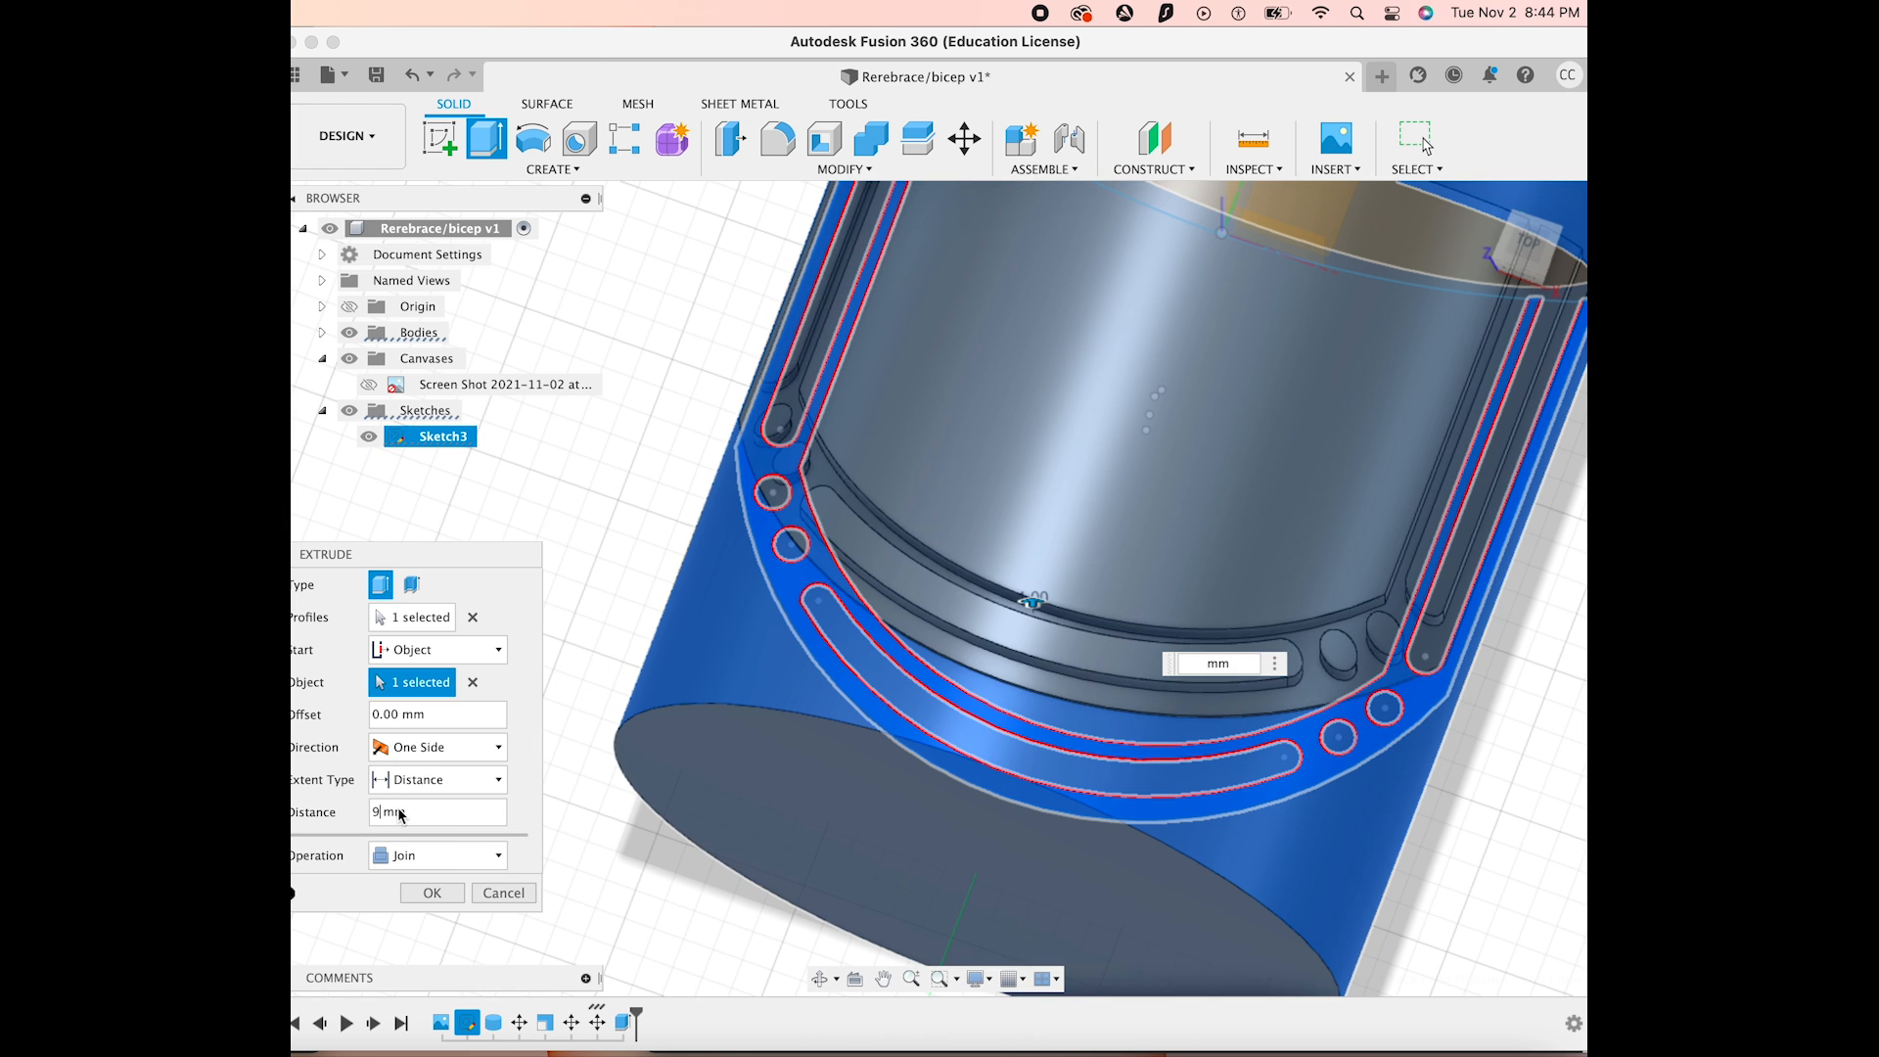
left_click(435, 856)
left_click(421, 955)
left_click(434, 893)
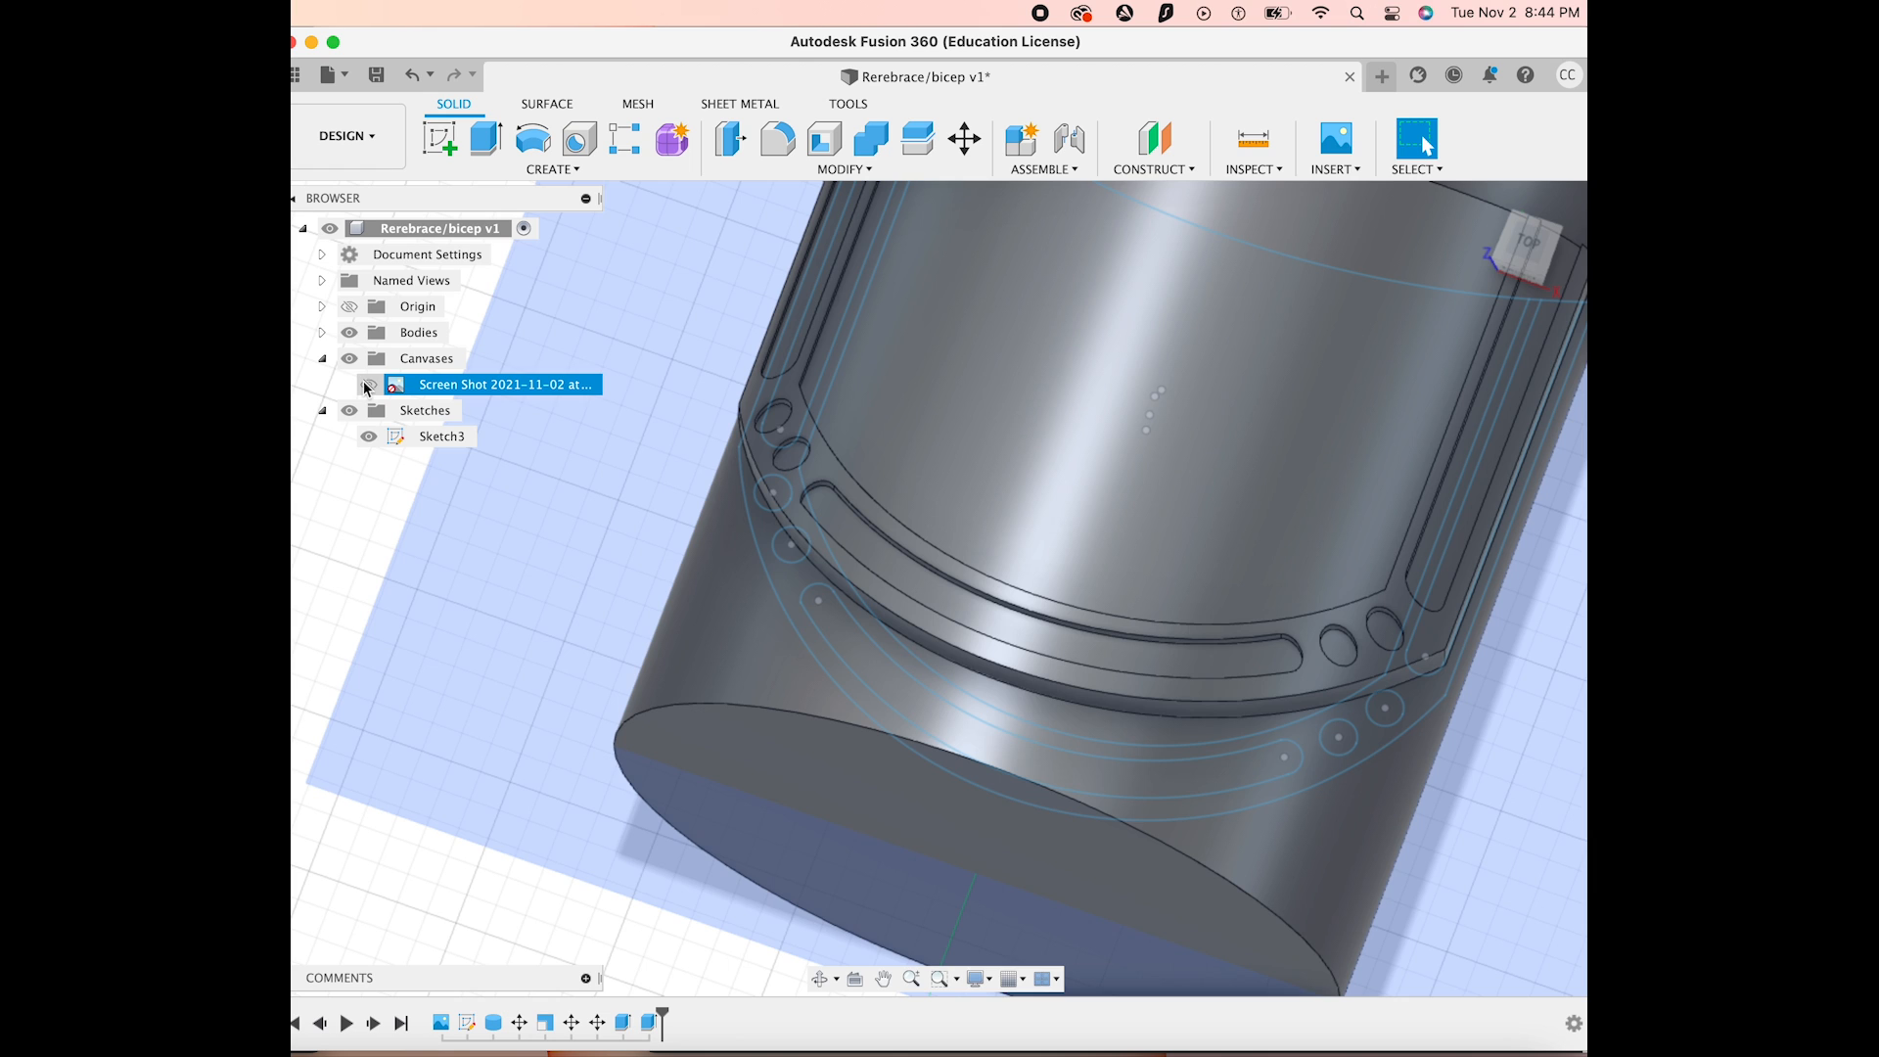
Expand the list of bodies in the browser
left_click(322, 333)
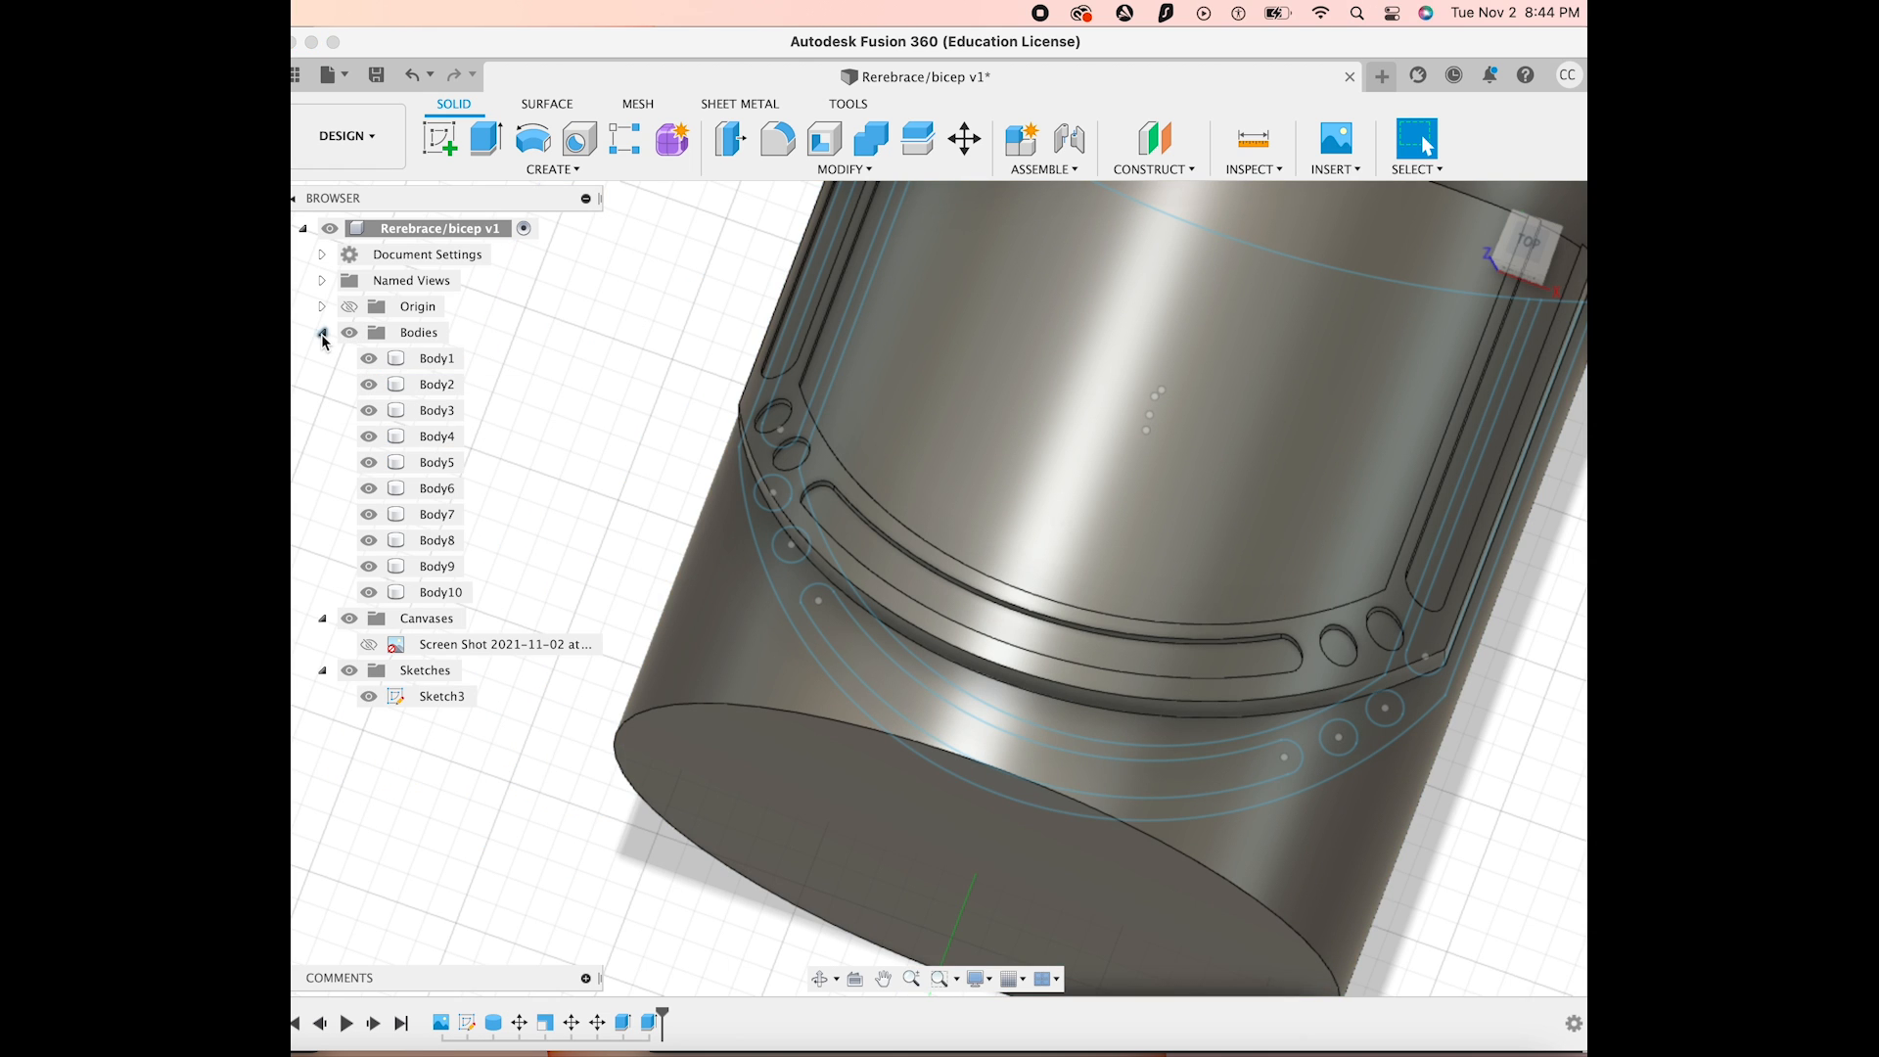